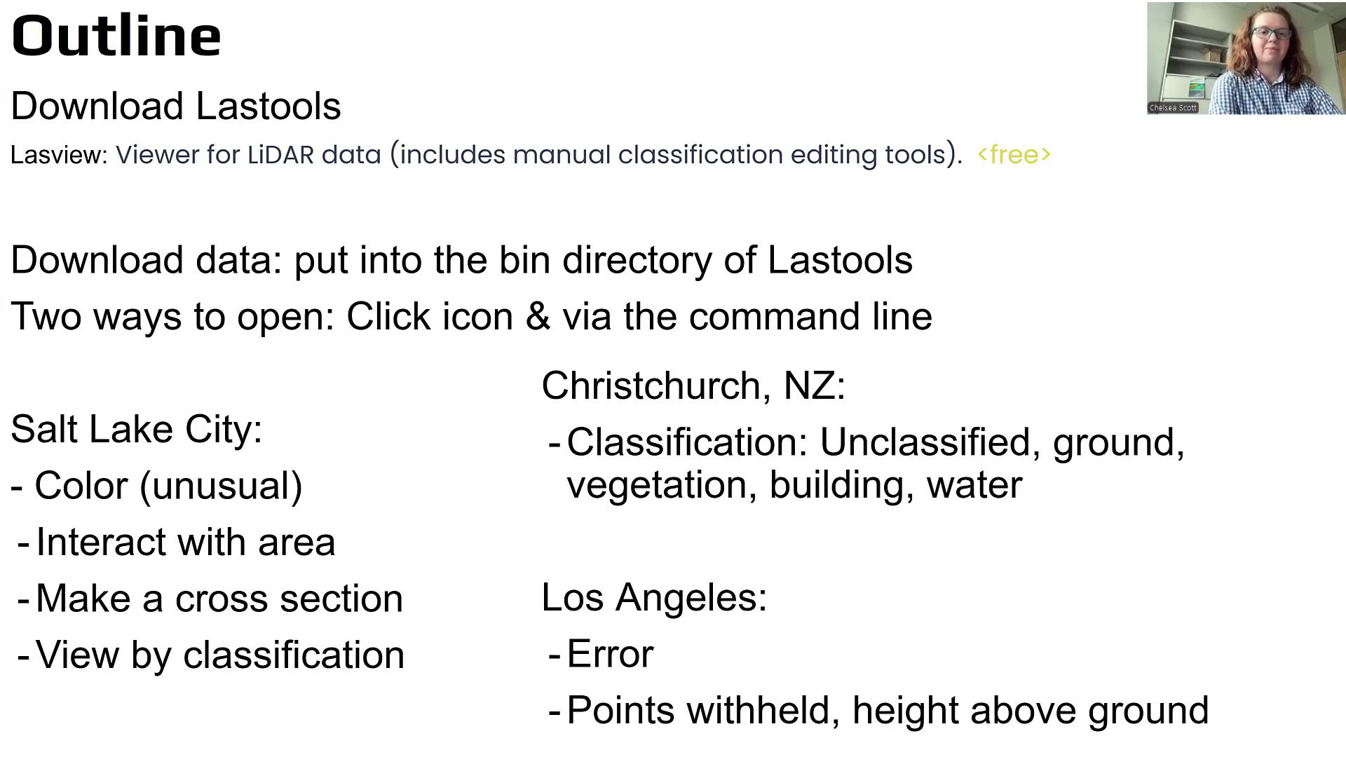
# - In the browser, view the rapidlasso LAStools download page and find the lasview entry in the overview of all LAStools
pyautogui.hotkey('alt', 'Tab')
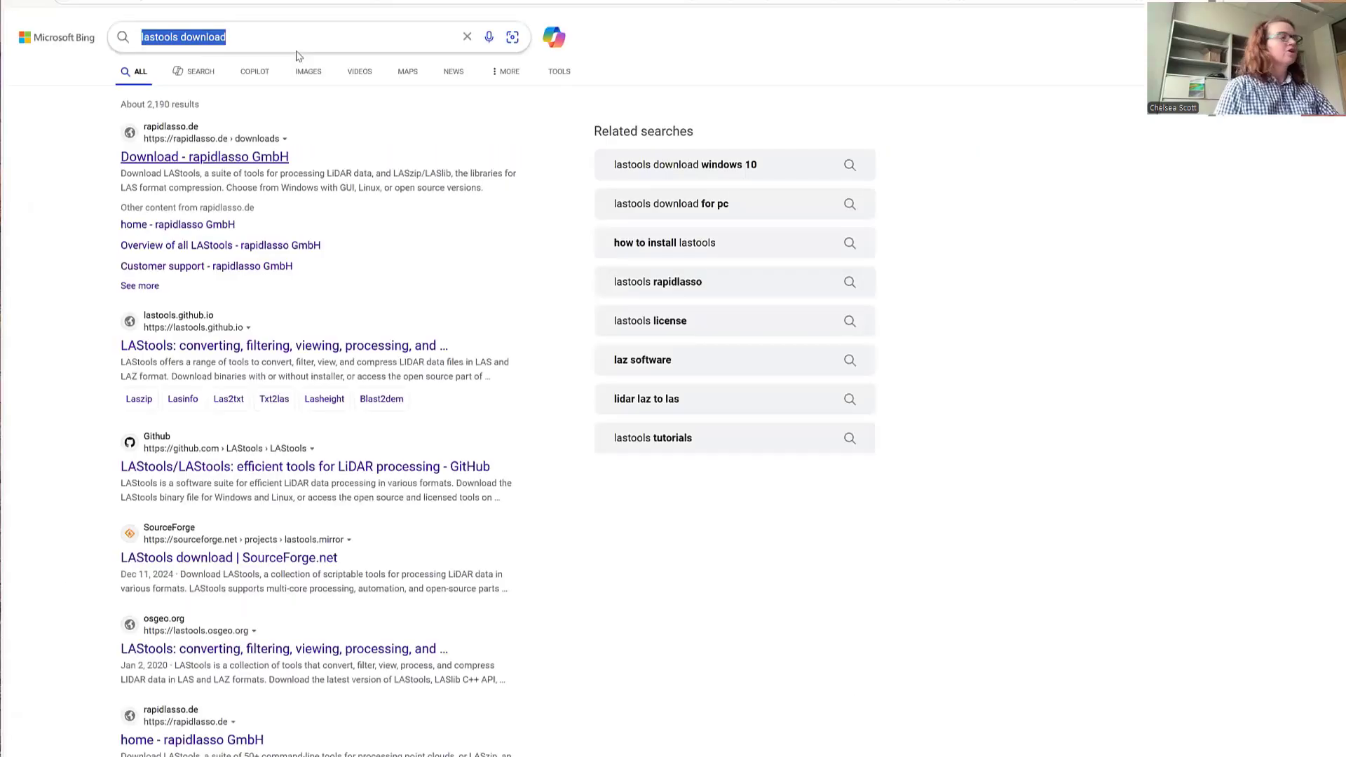
pyautogui.click(143, 156)
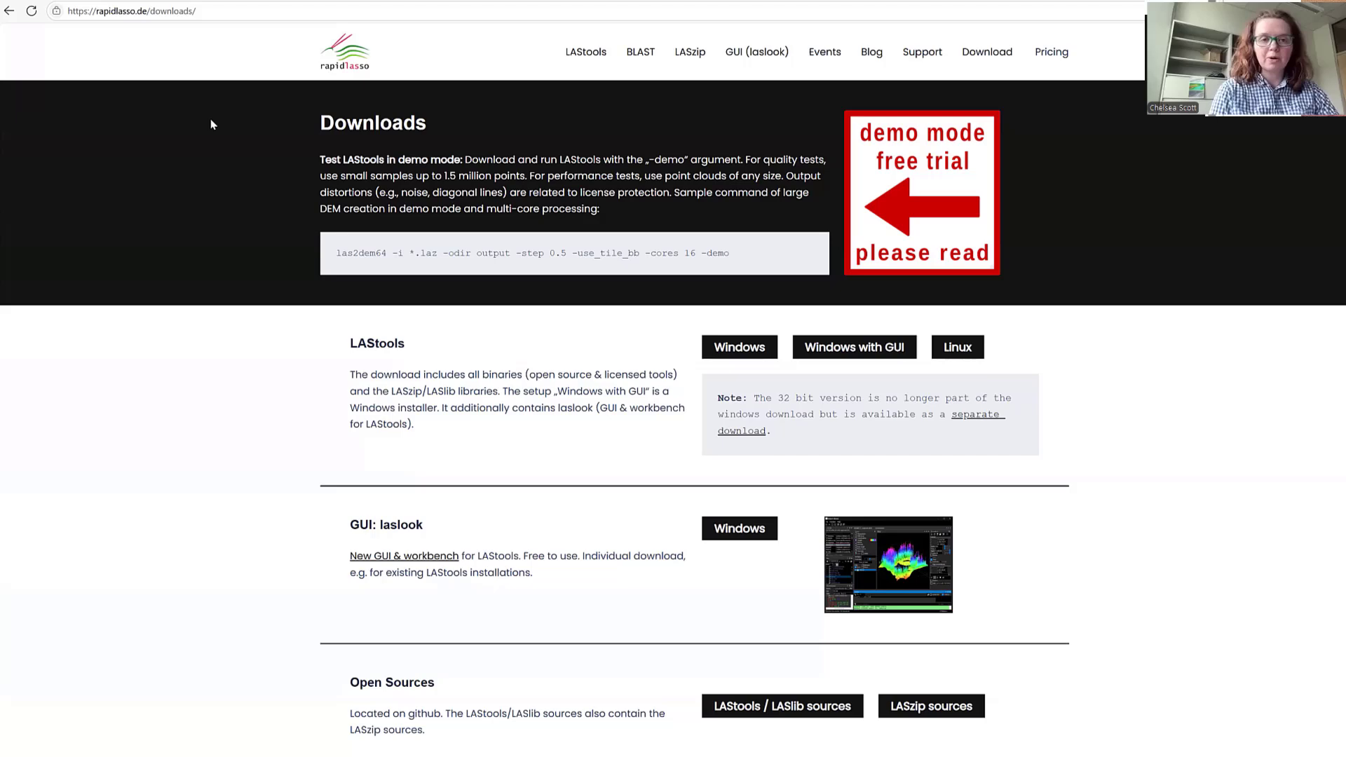
pyautogui.hotkey('alt', 'Left')
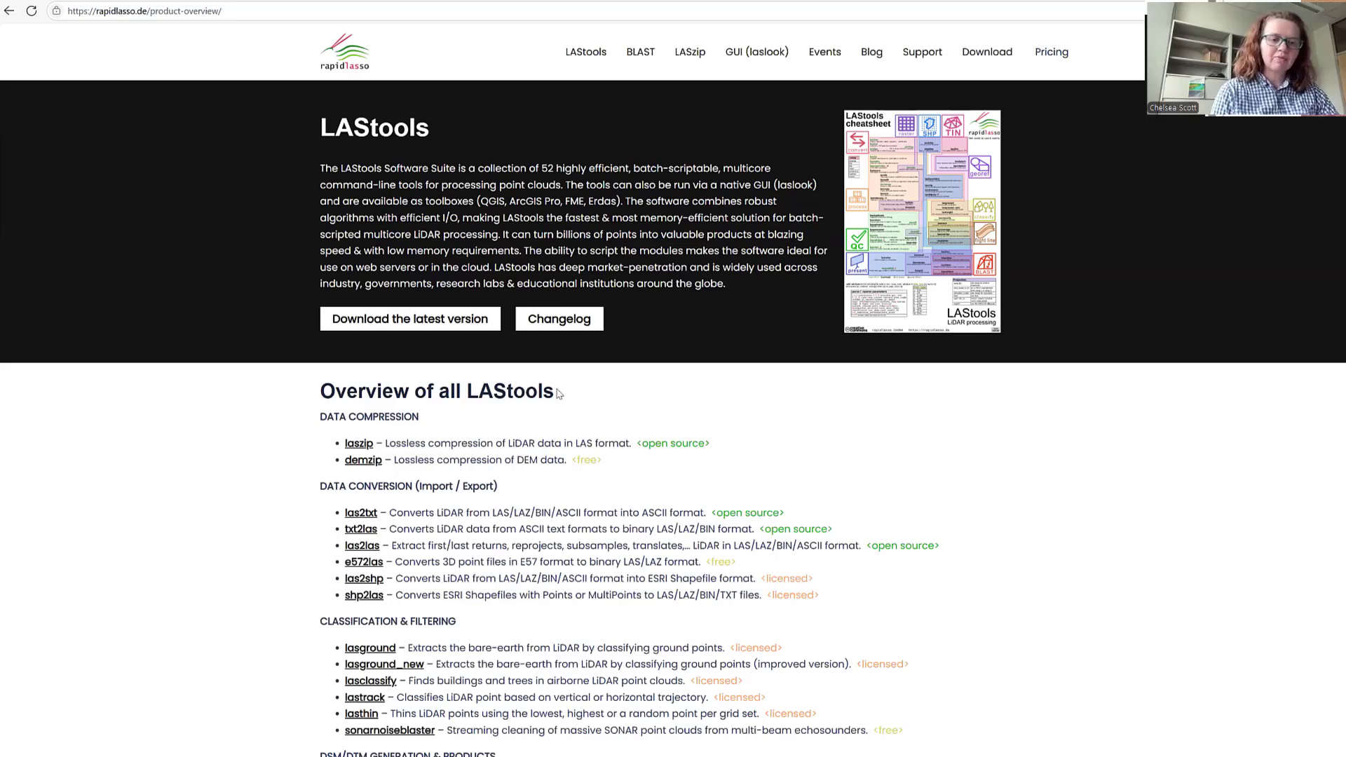
pyautogui.scroll(-2, 559, 394)
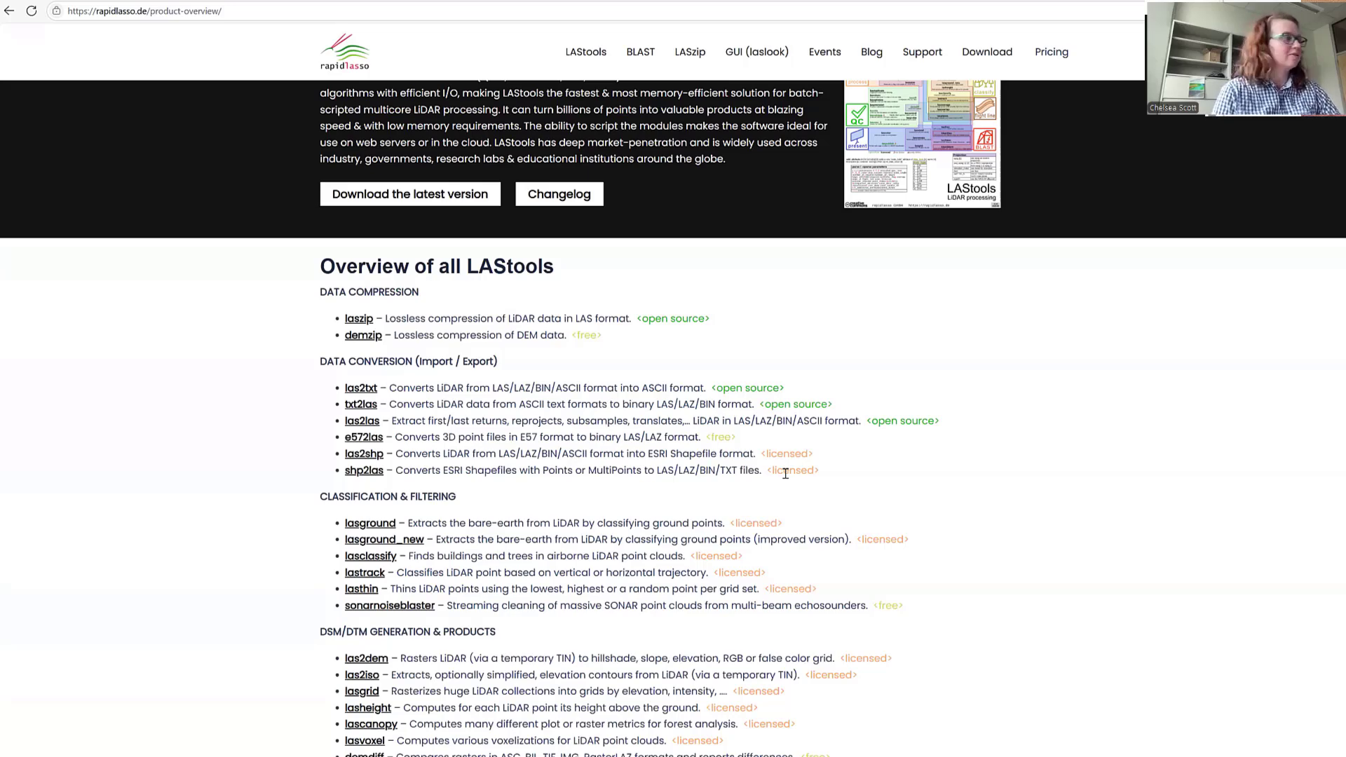
pyautogui.scroll(-15, 785, 474)
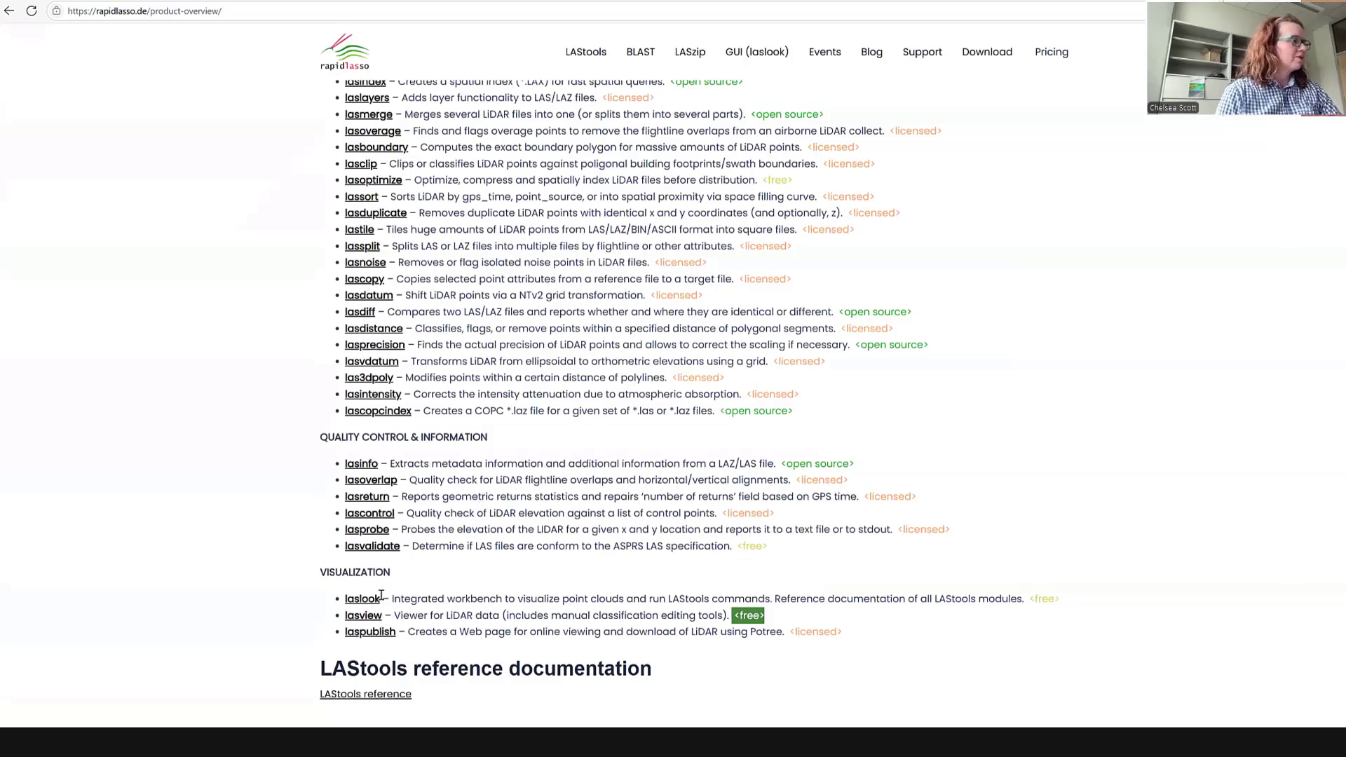
pyautogui.doubleClick(363, 615)
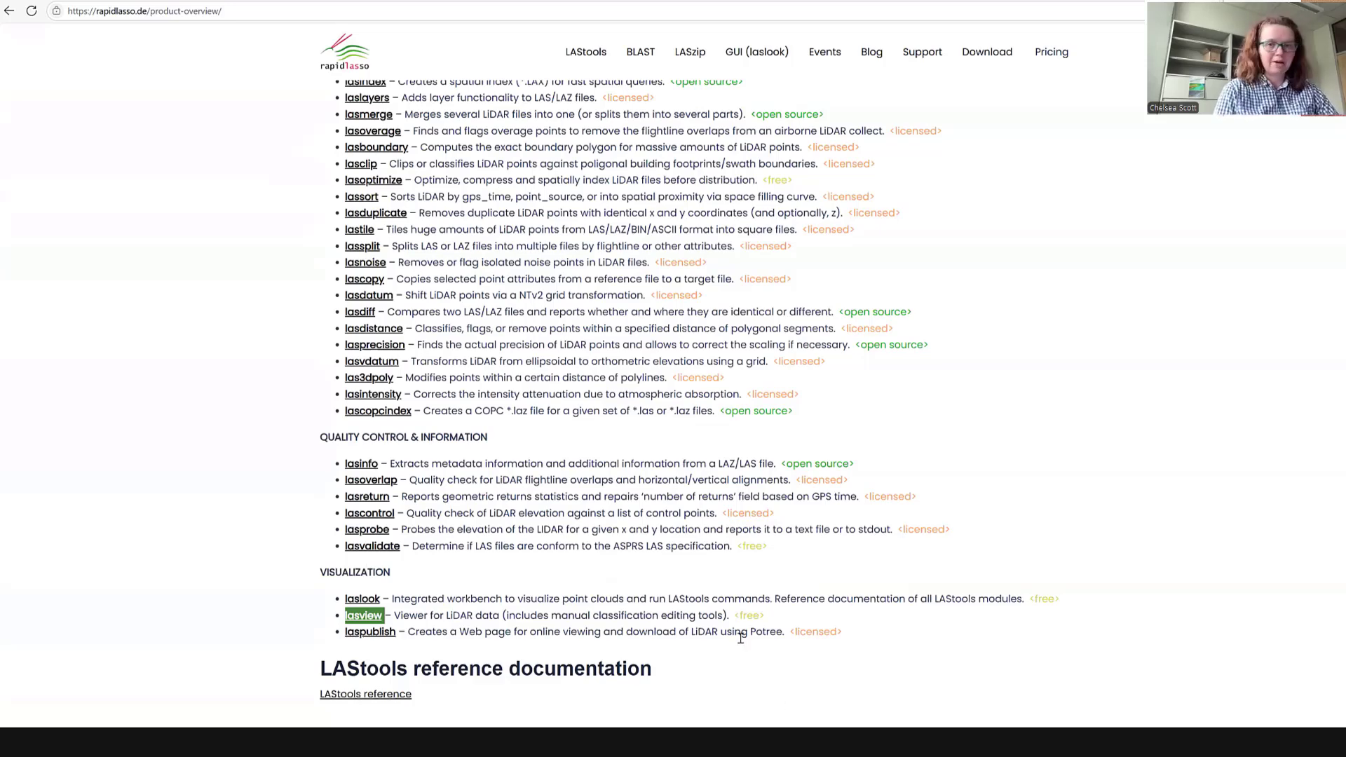
# - Switch to File Explorer and open the bin folder inside the Desktop's LAStools folder
pyautogui.hotkey('alt', 'Tab')
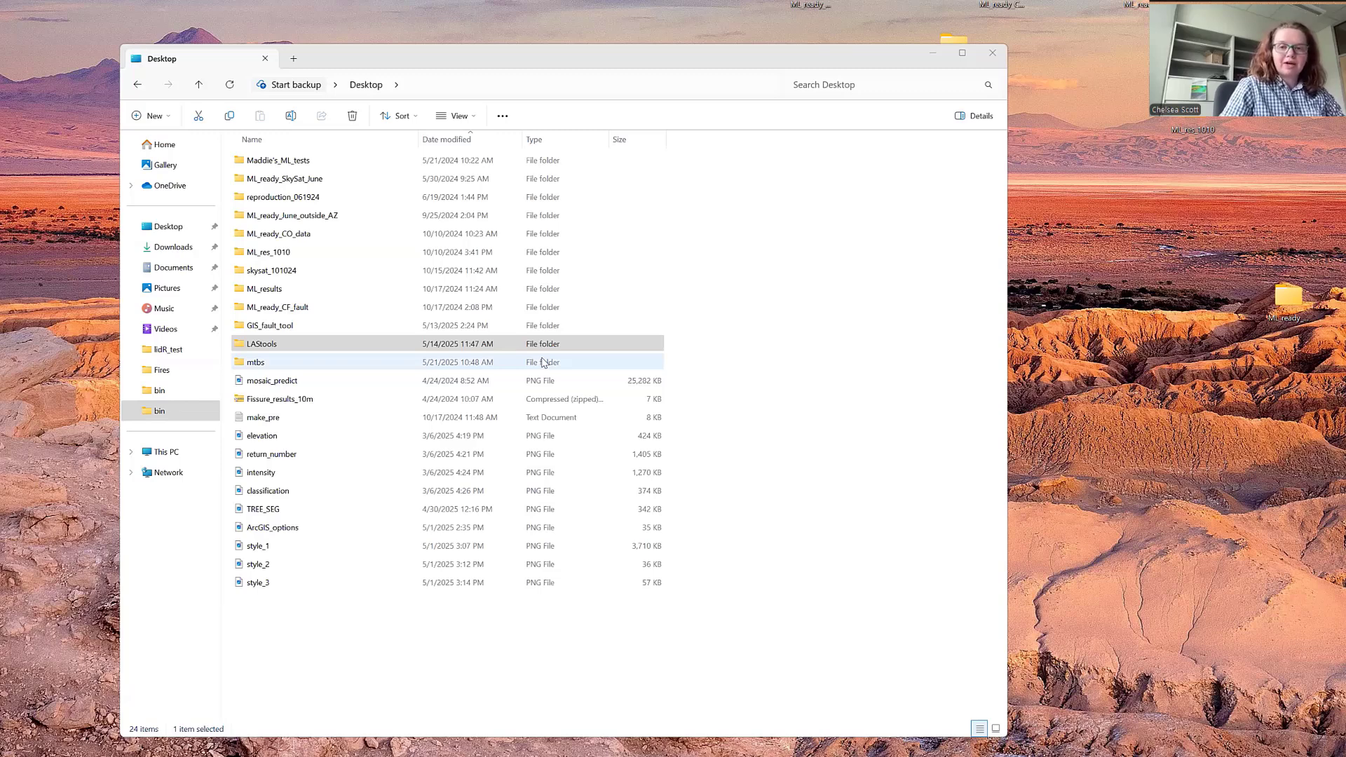
pyautogui.click(406, 343)
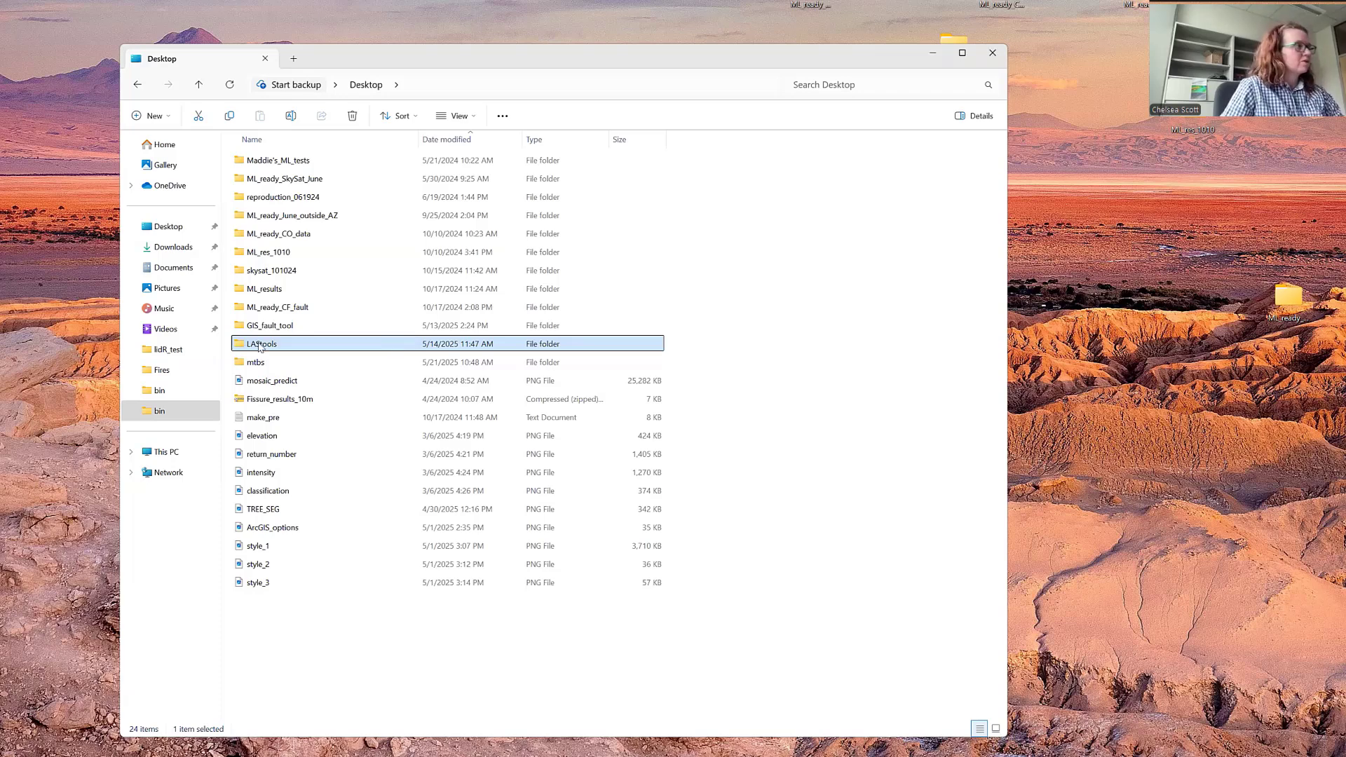
pyautogui.doubleClick(260, 346)
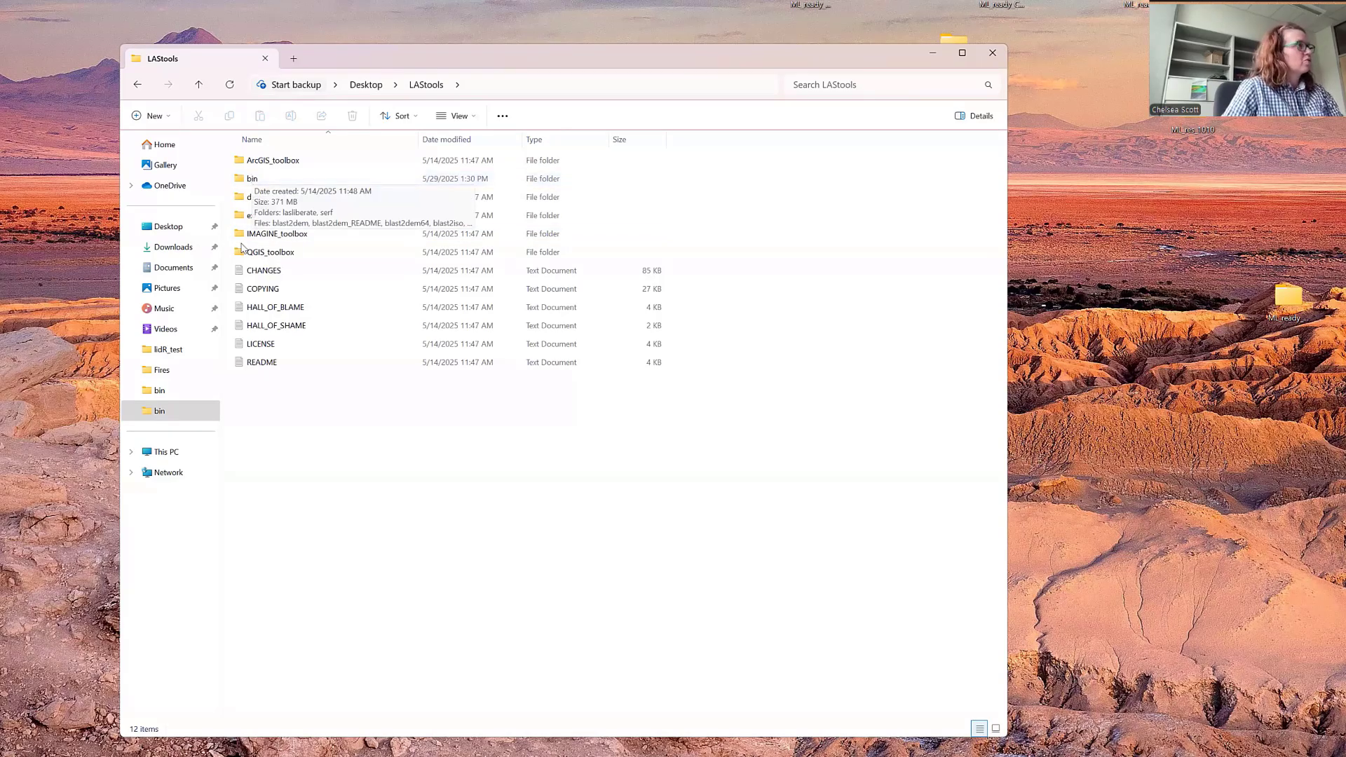
pyautogui.doubleClick(254, 180)
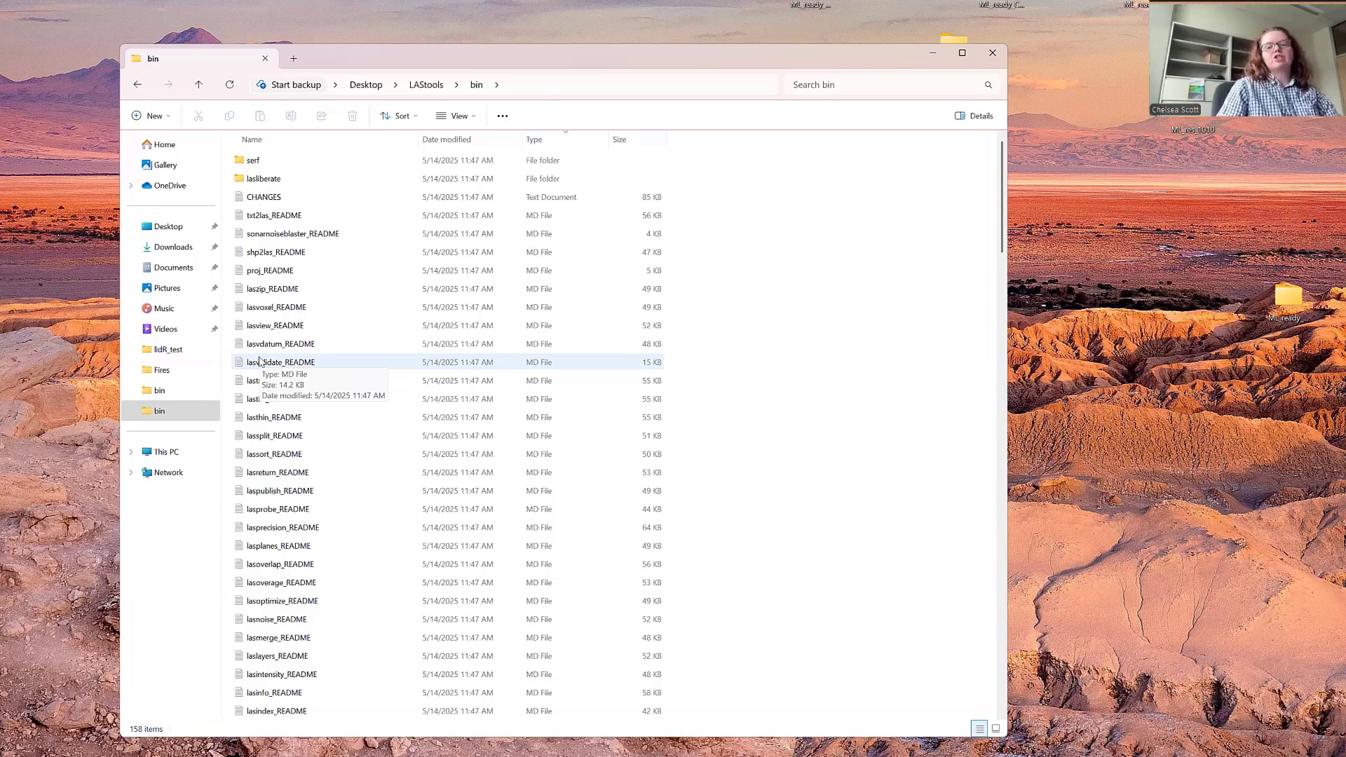
# - Look through the LAStools bin folder for the LAZ data files and the lasview application
pyautogui.scroll(-10, 259, 361)
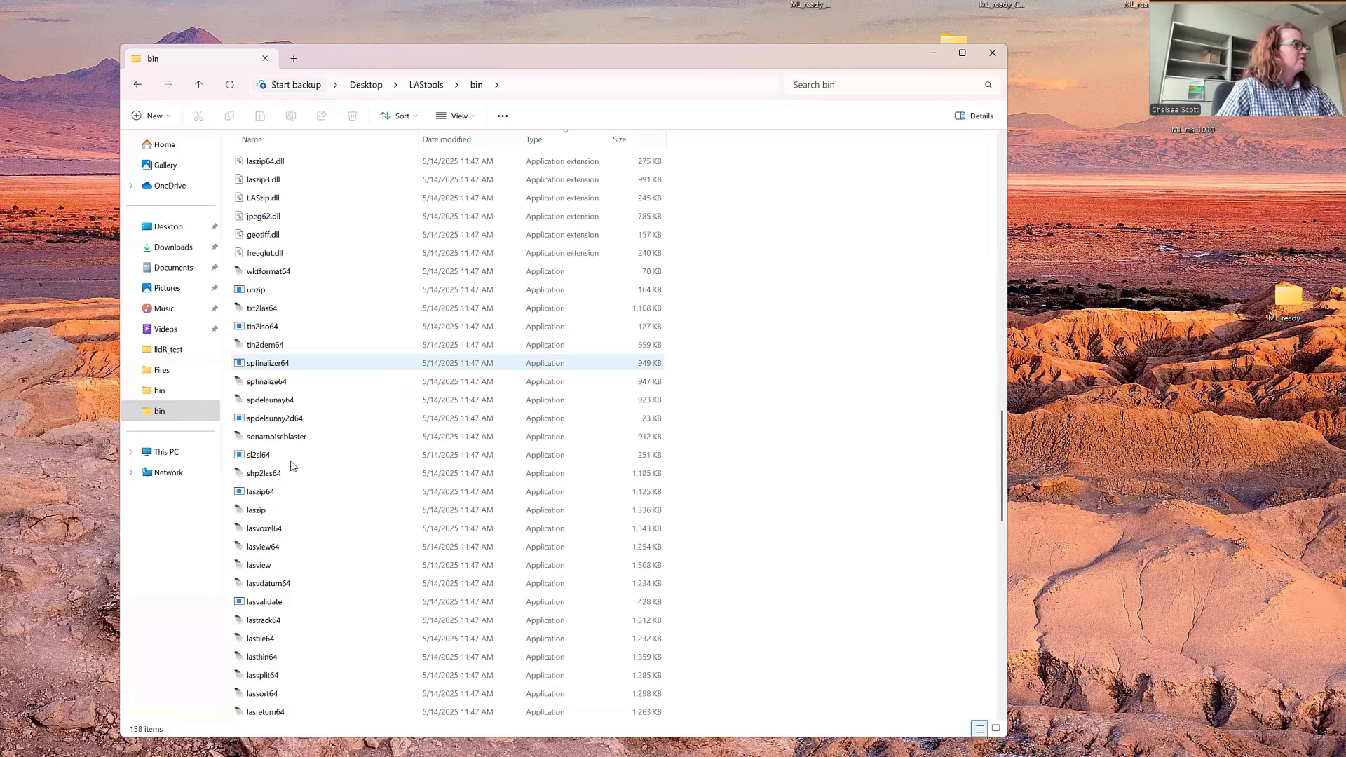
pyautogui.scroll(-5, 291, 466)
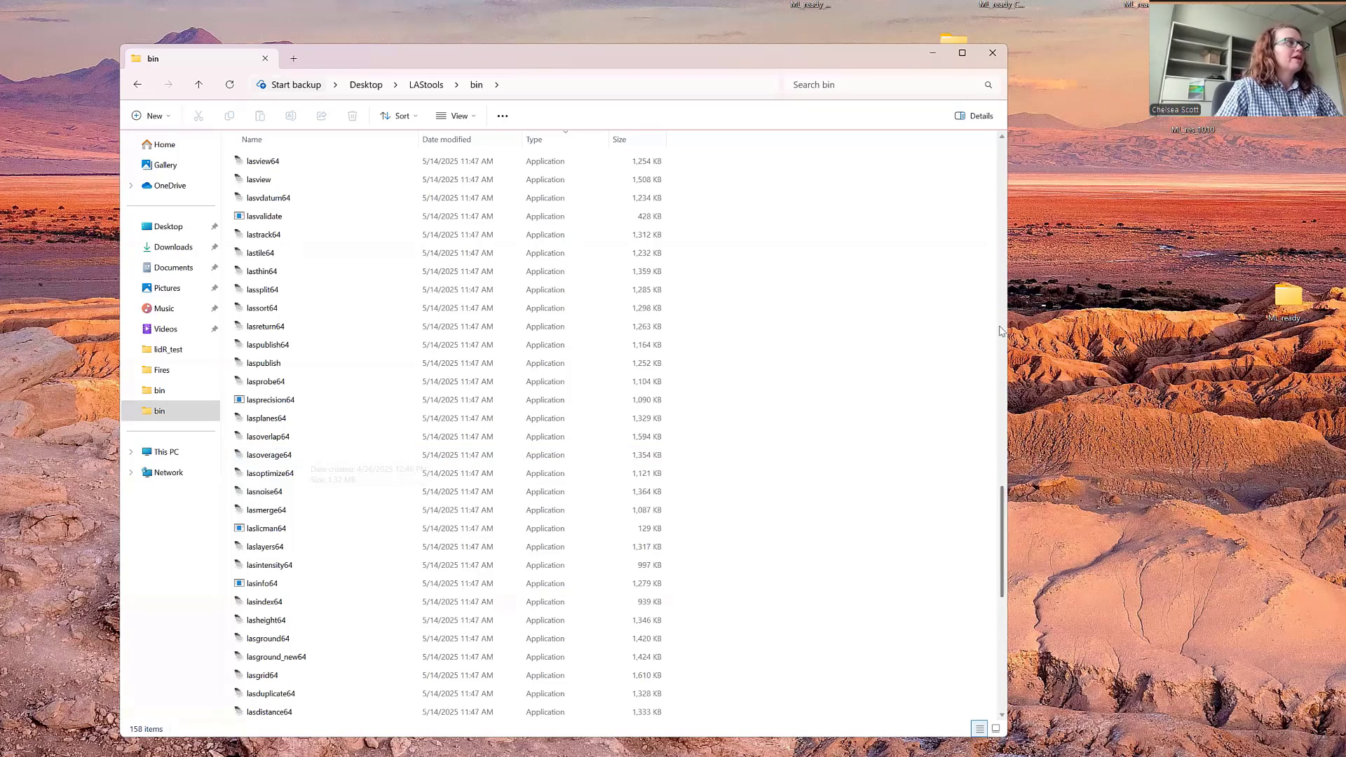
pyautogui.scroll(20, 982, 210)
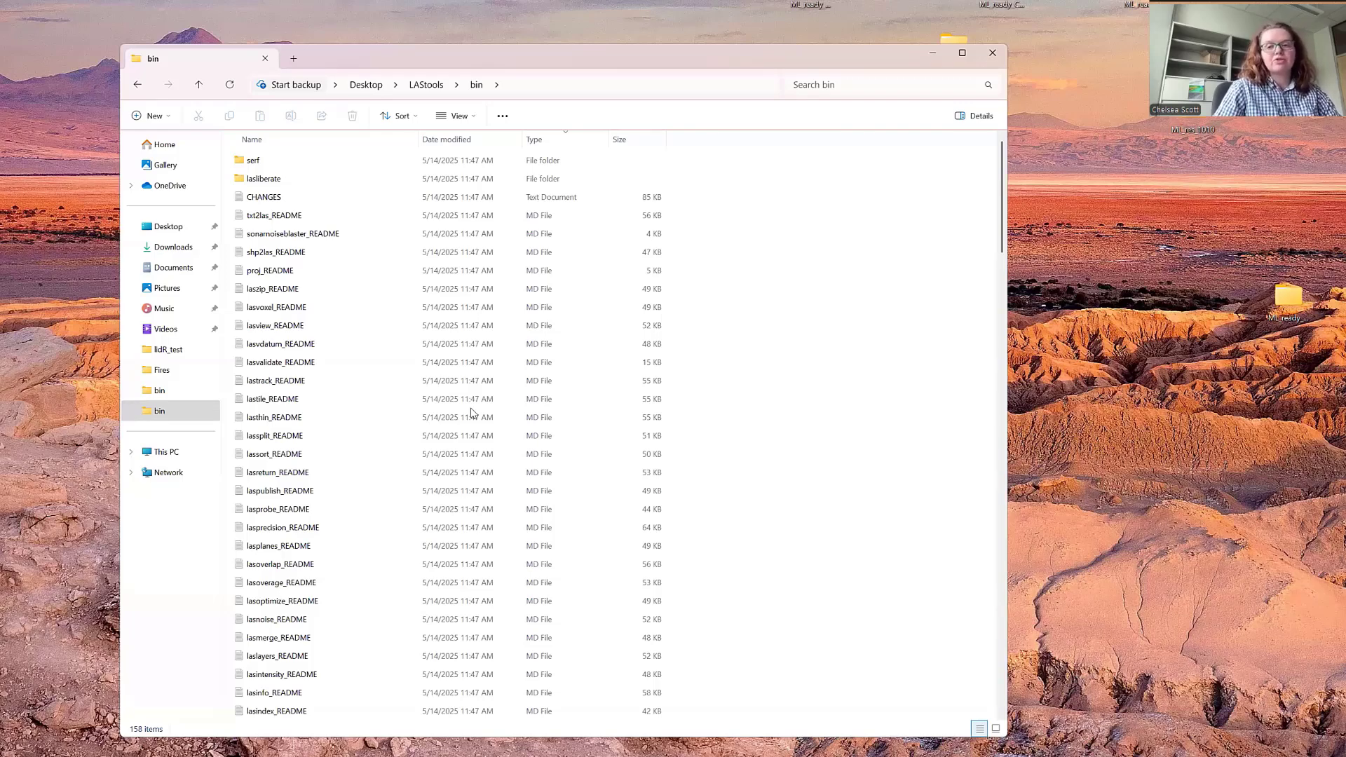
pyautogui.scroll(-1, 563, 582)
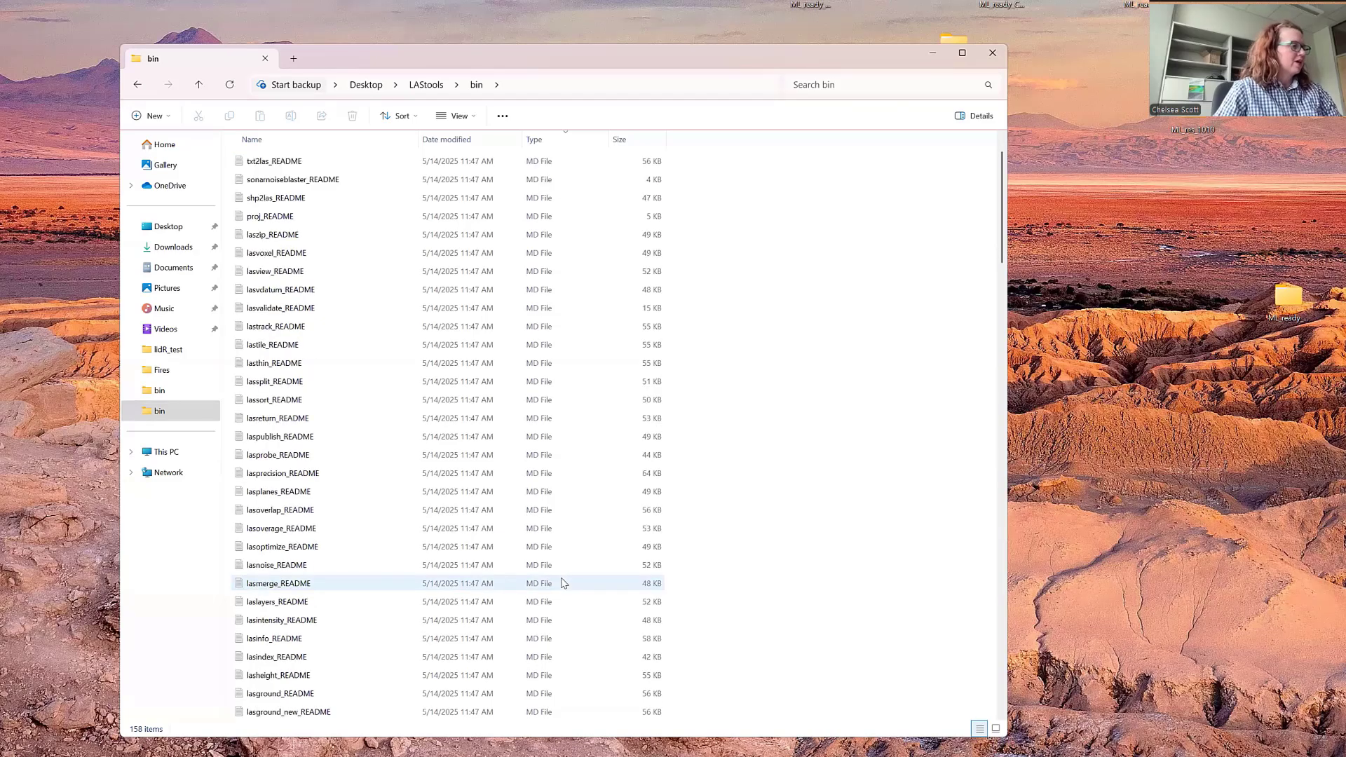
pyautogui.scroll(-3, 561, 554)
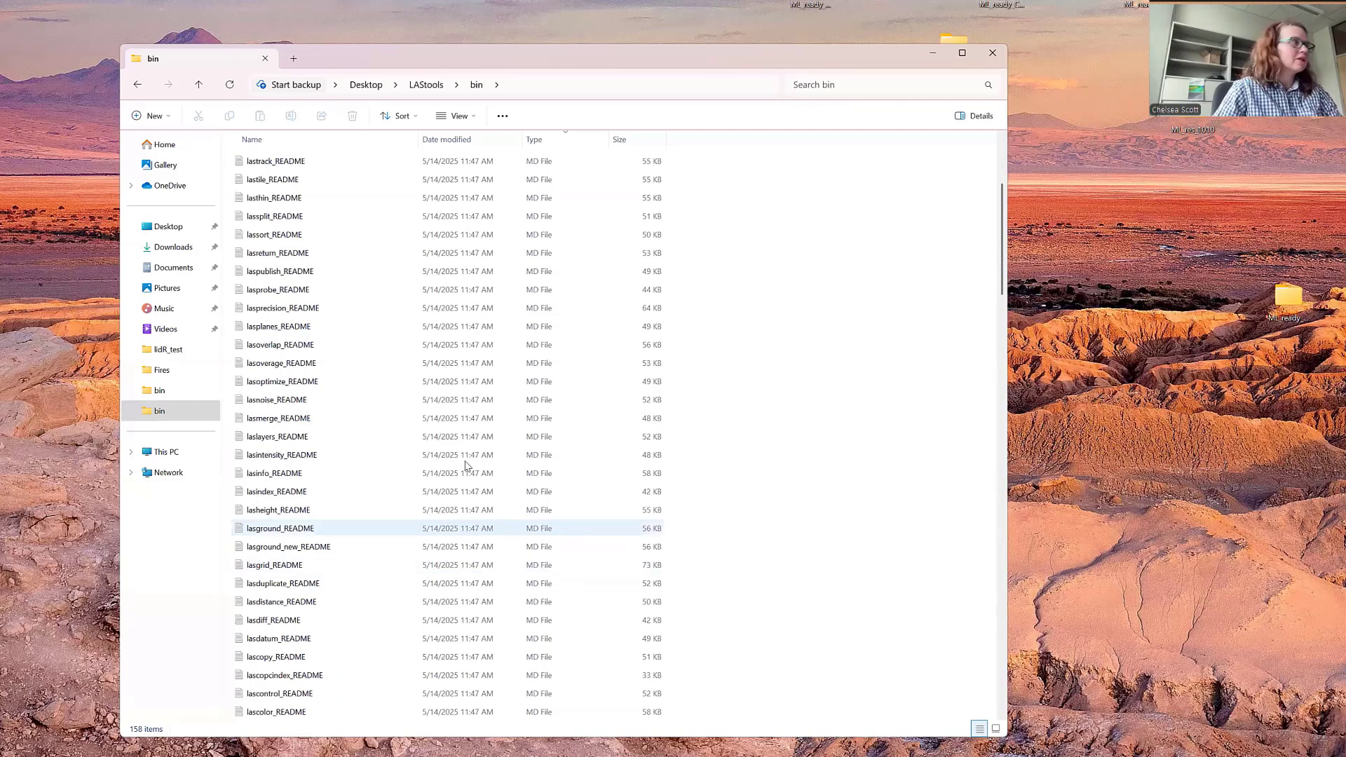
pyautogui.scroll(-13, 427, 567)
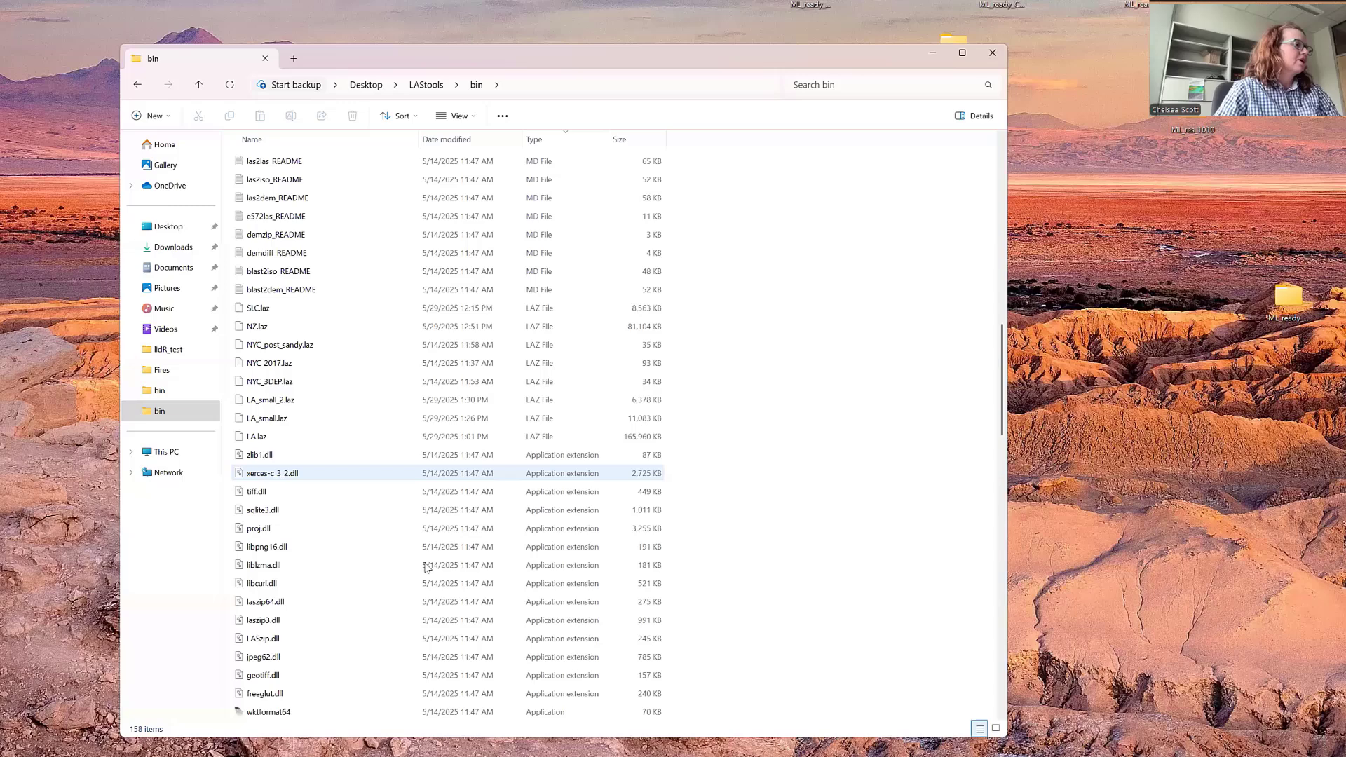
pyautogui.scroll(-7, 470, 630)
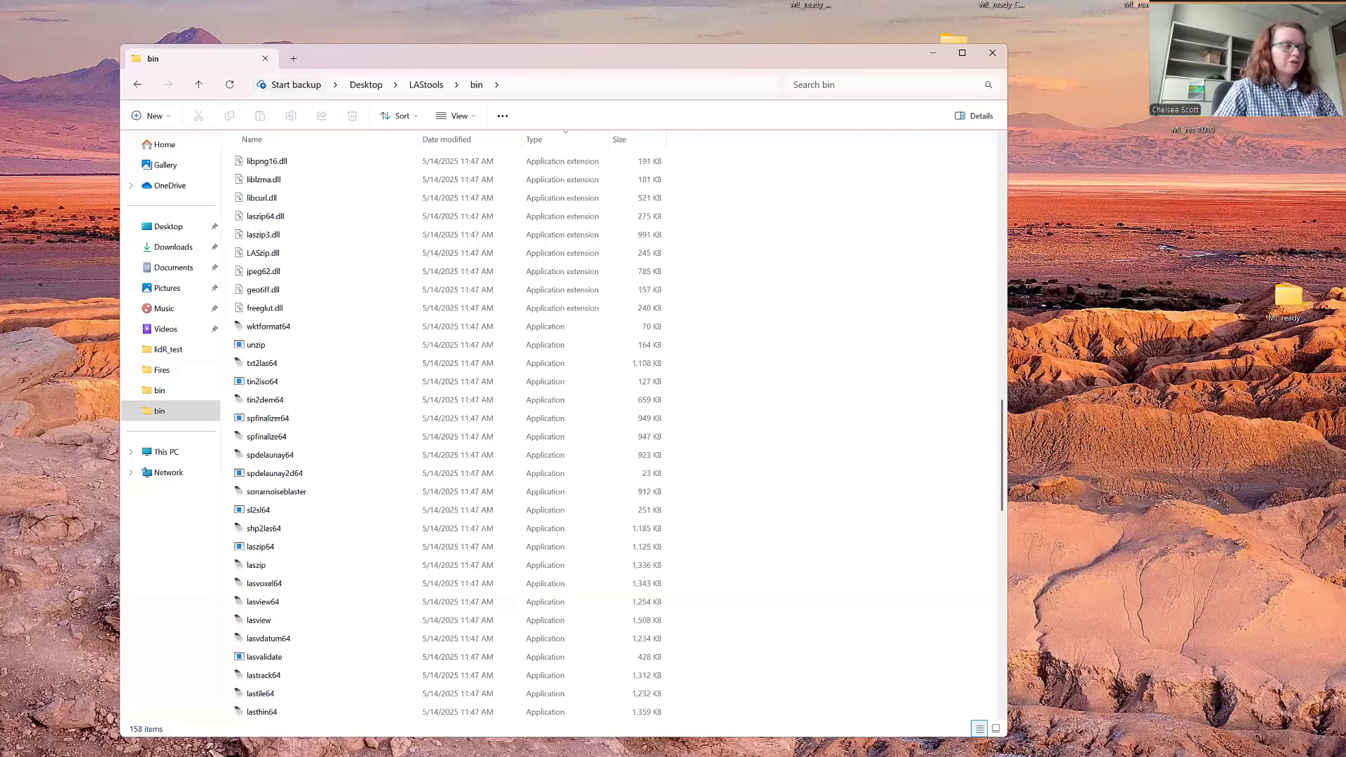
# - Open Command Prompt and change the working directory to Desktop\LAStools\bin
pyautogui.press('super')
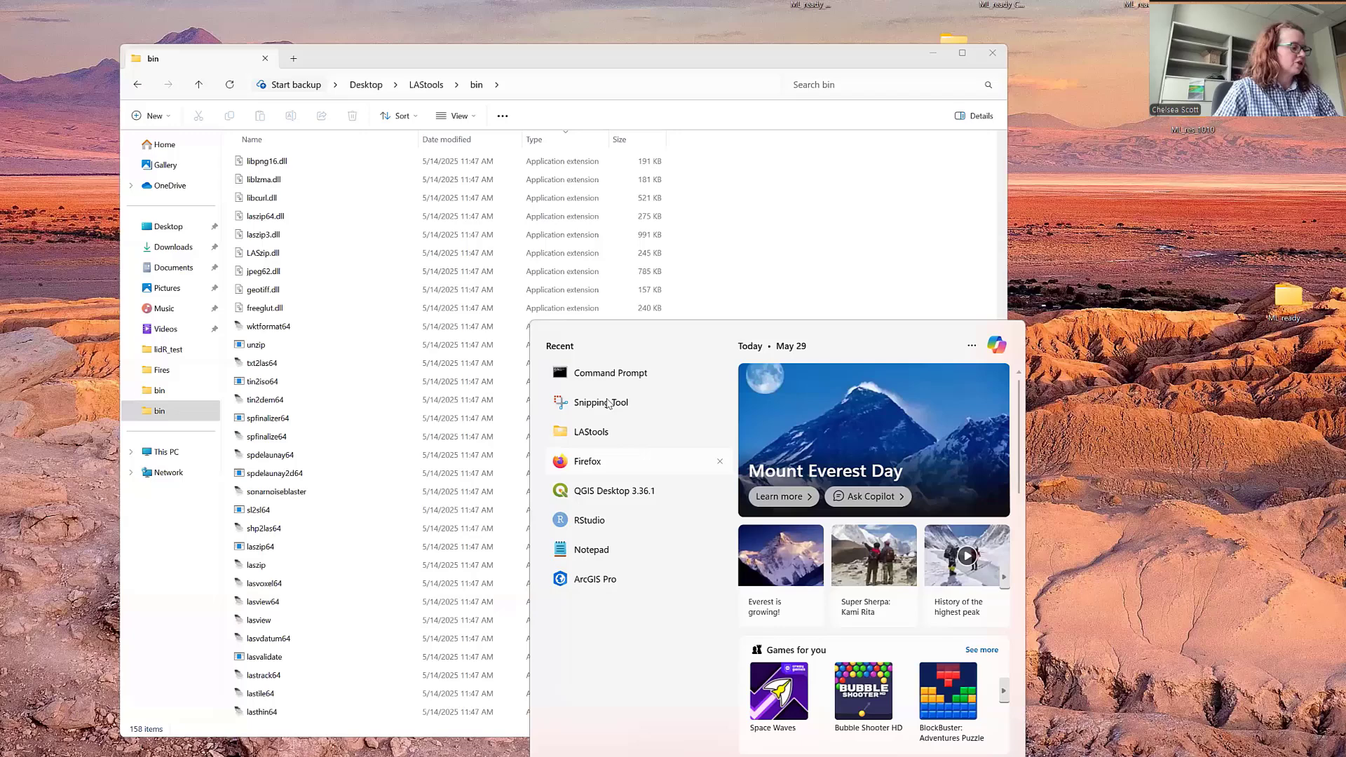
pyautogui.write('cmd')
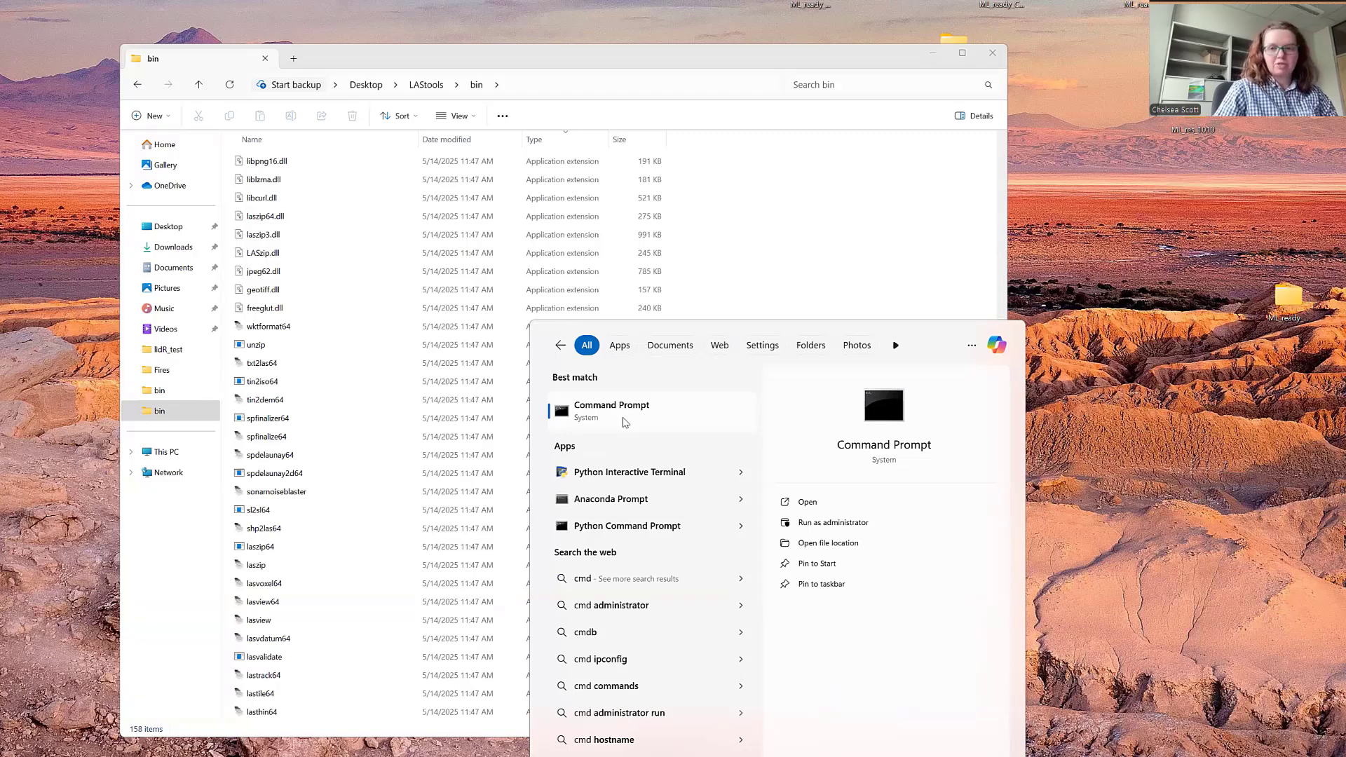
pyautogui.click(625, 422)
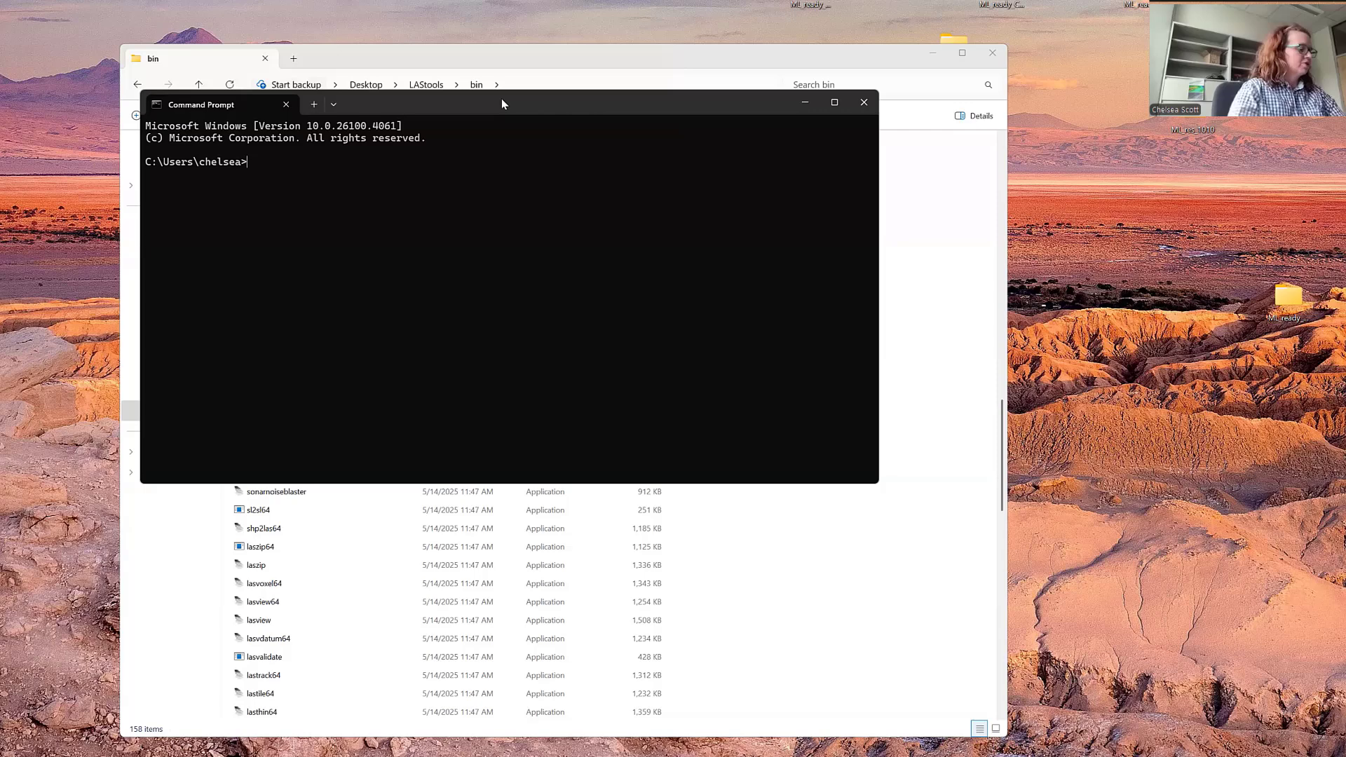
pyautogui.write('cd ')
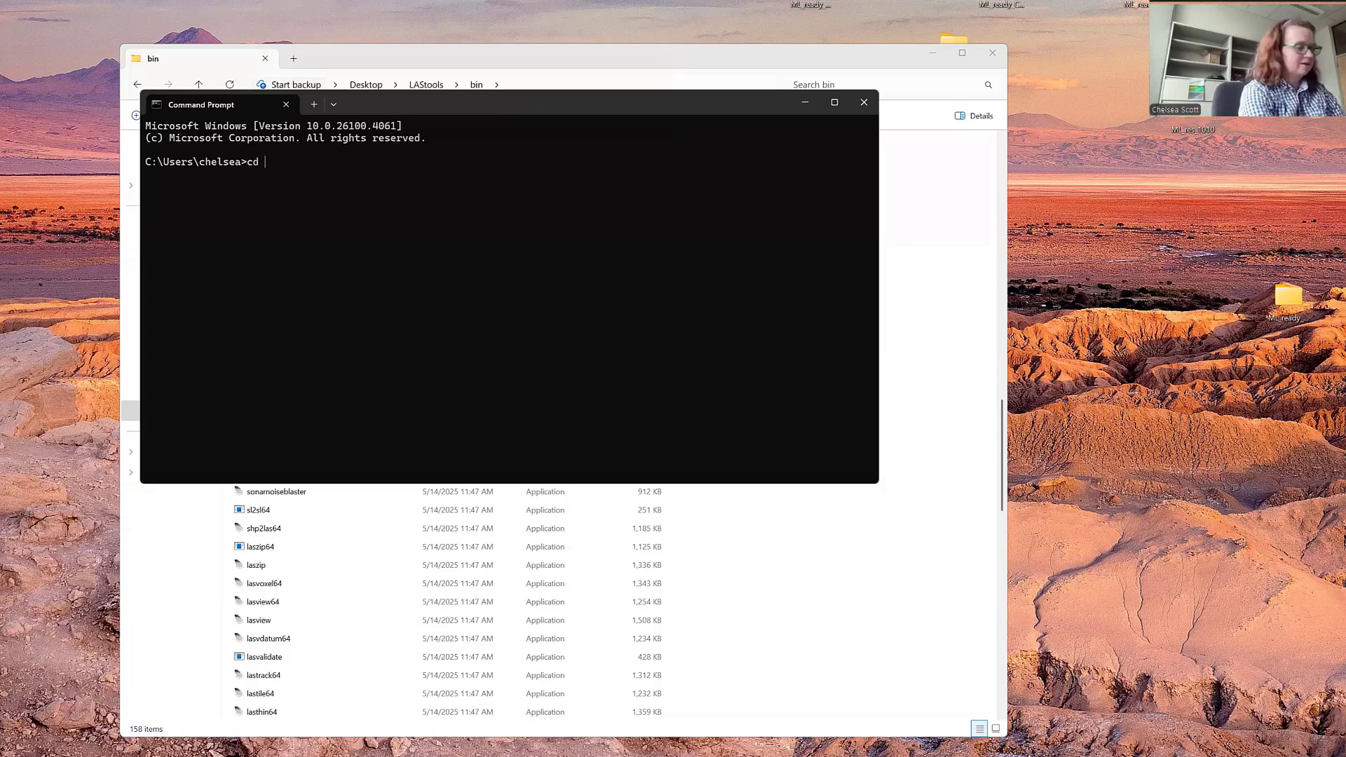
pyautogui.write('Desktop')
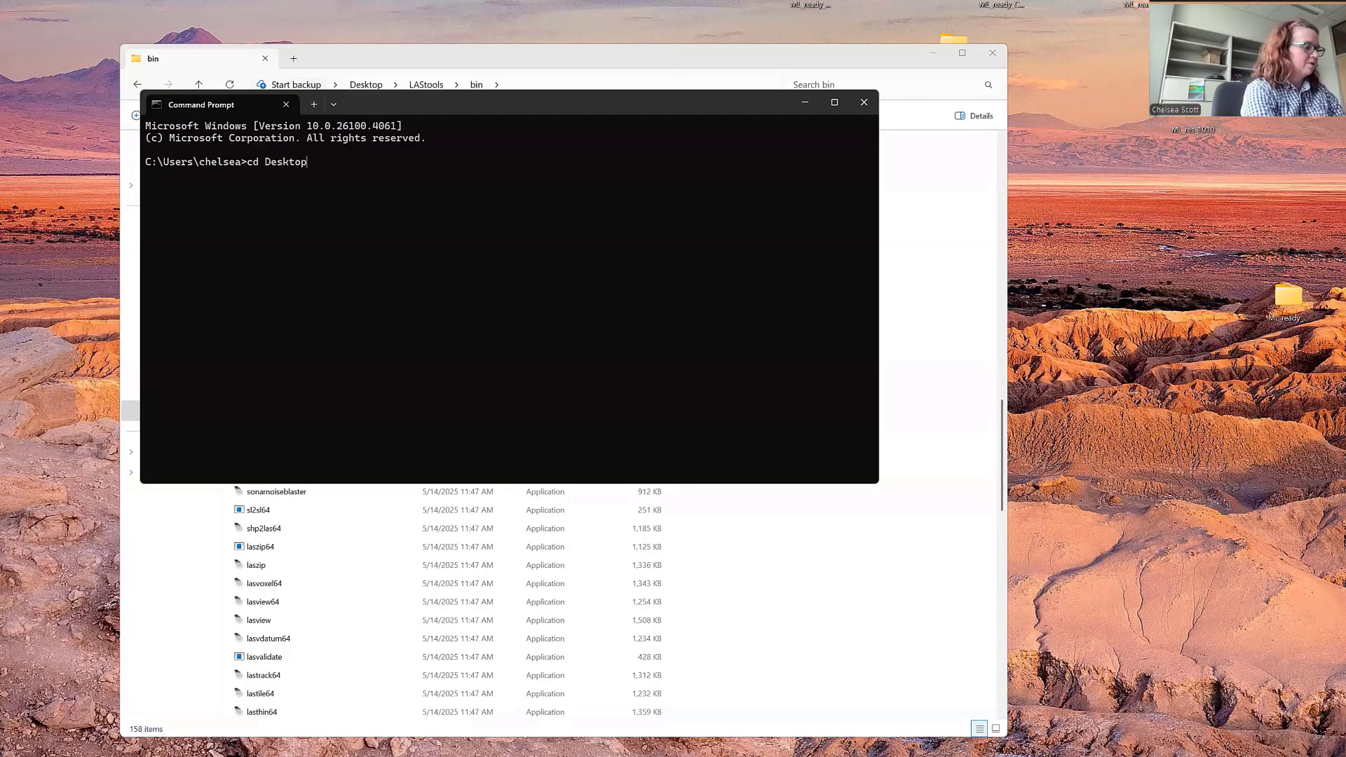
pyautogui.write('\\LAStools\\')
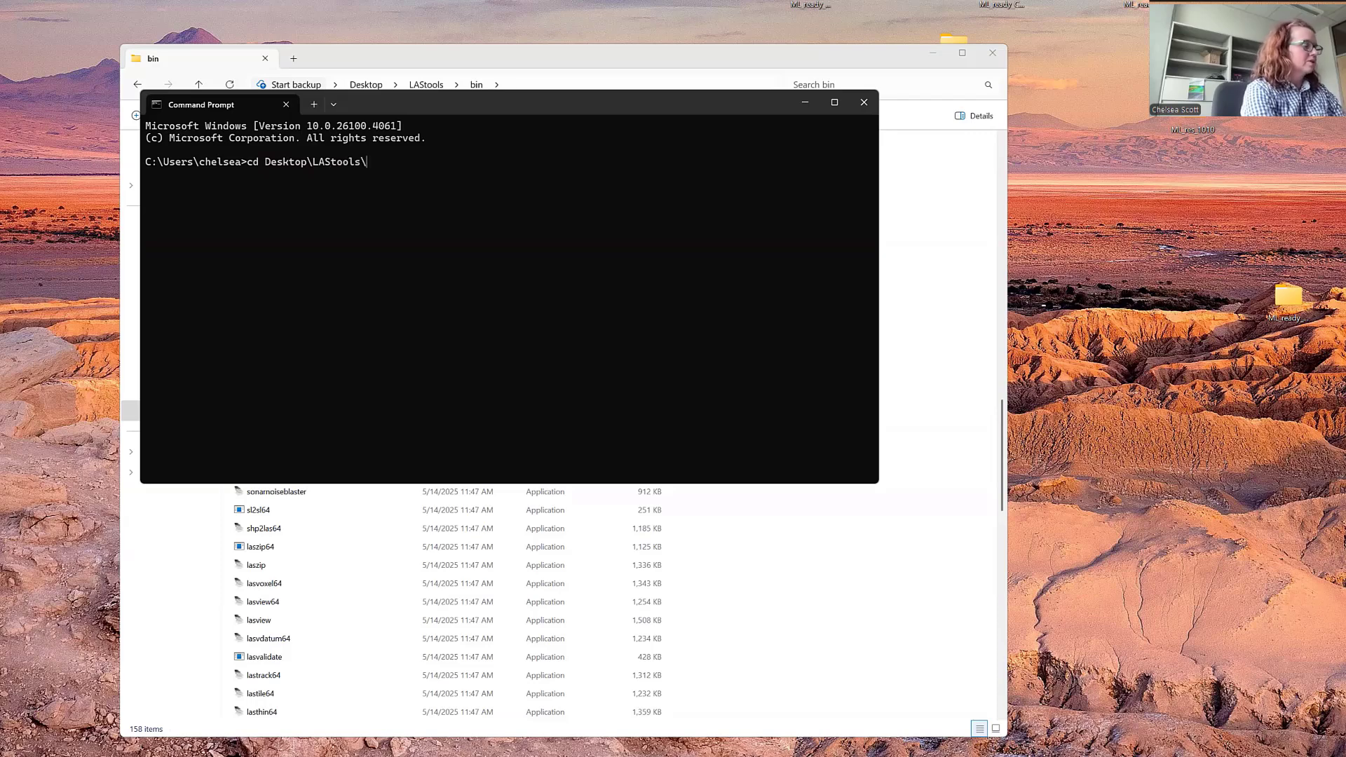
pyautogui.write('bin')
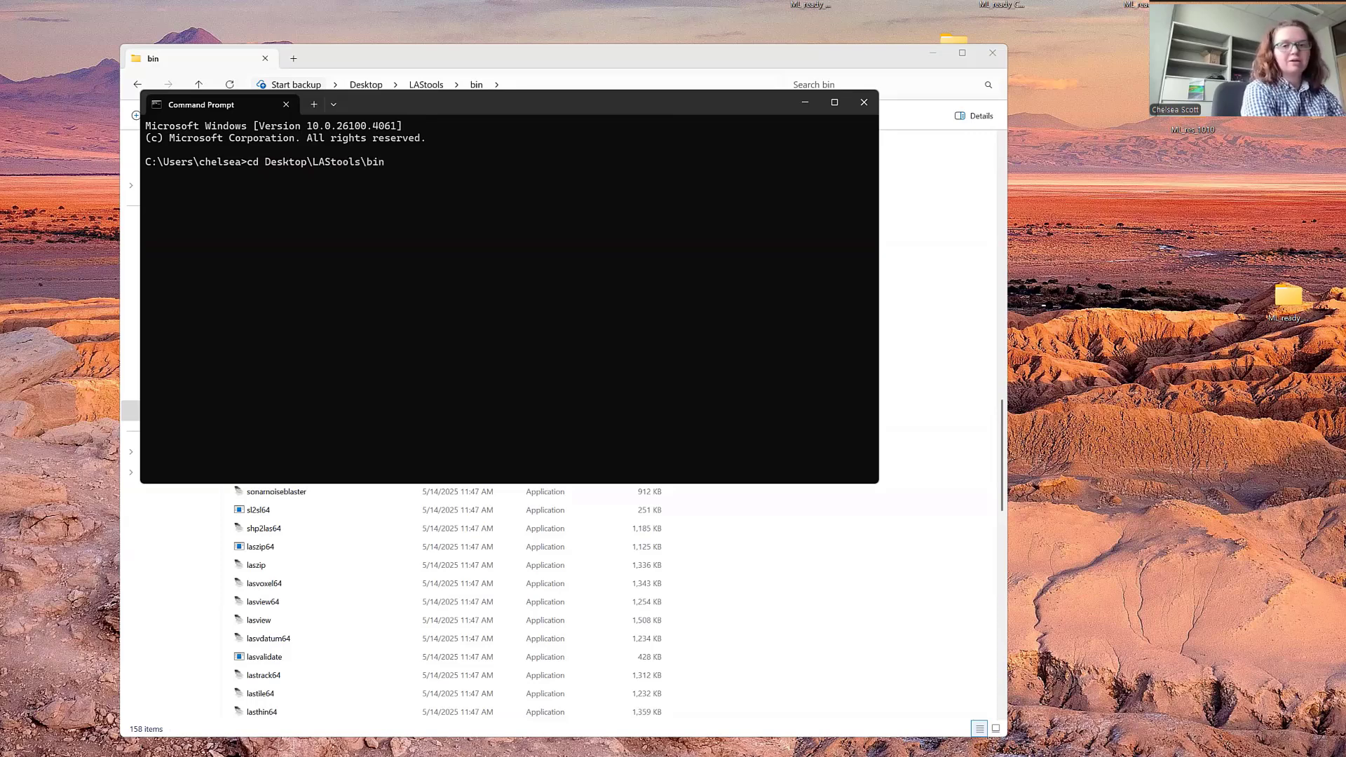
pyautogui.press('Return')
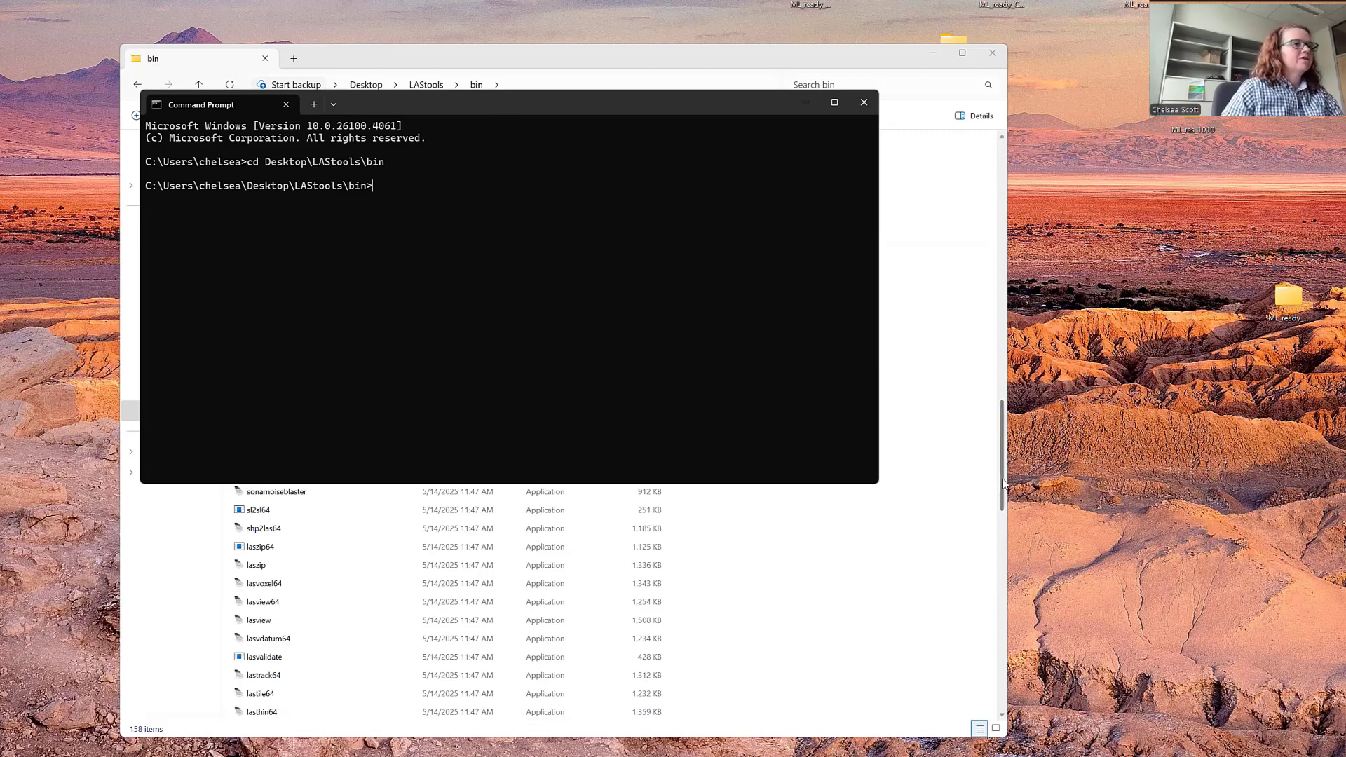
# - Look over the command examples and interactive options in the lasview README file in Notepad
pyautogui.moveTo(1004, 484); pyautogui.dragTo(1004, 155)
pyautogui.hotkey('alt', 'Tab')
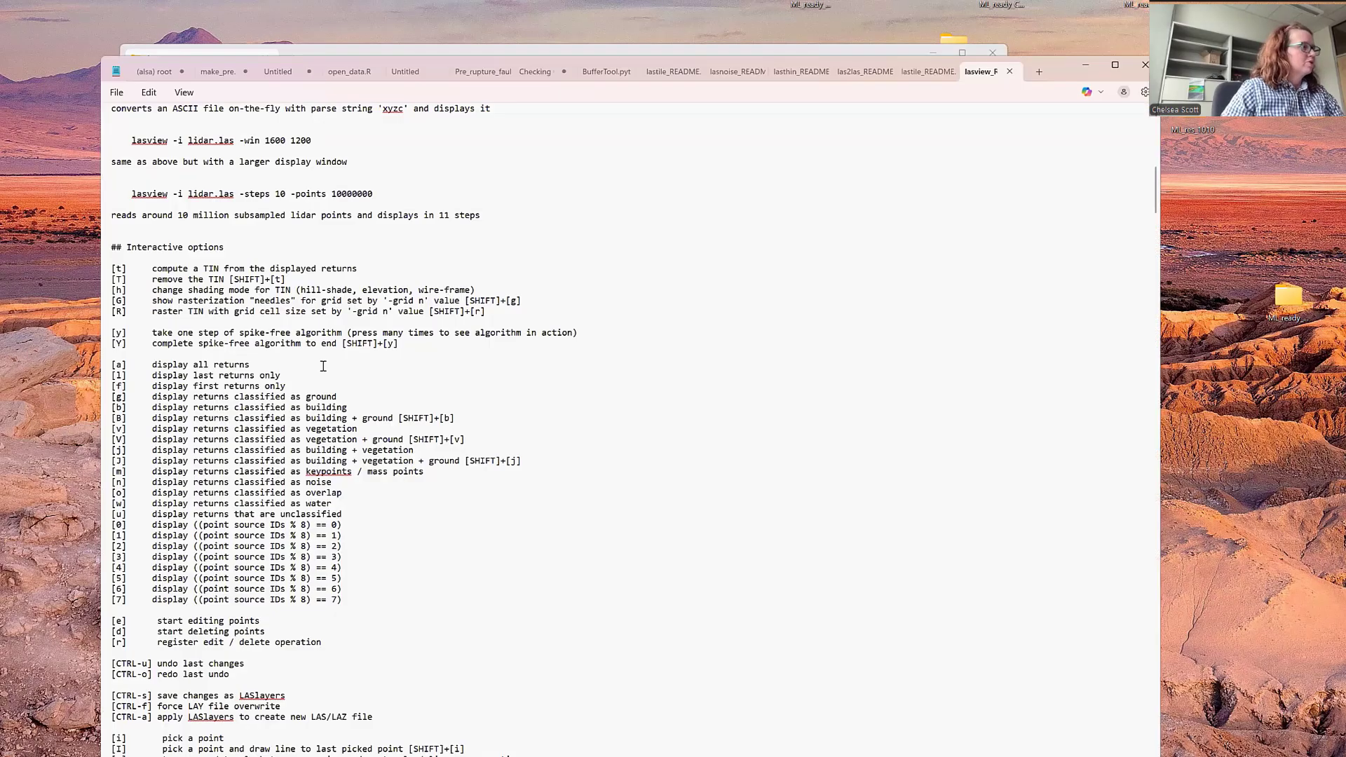
pyautogui.scroll(-1, 323, 366)
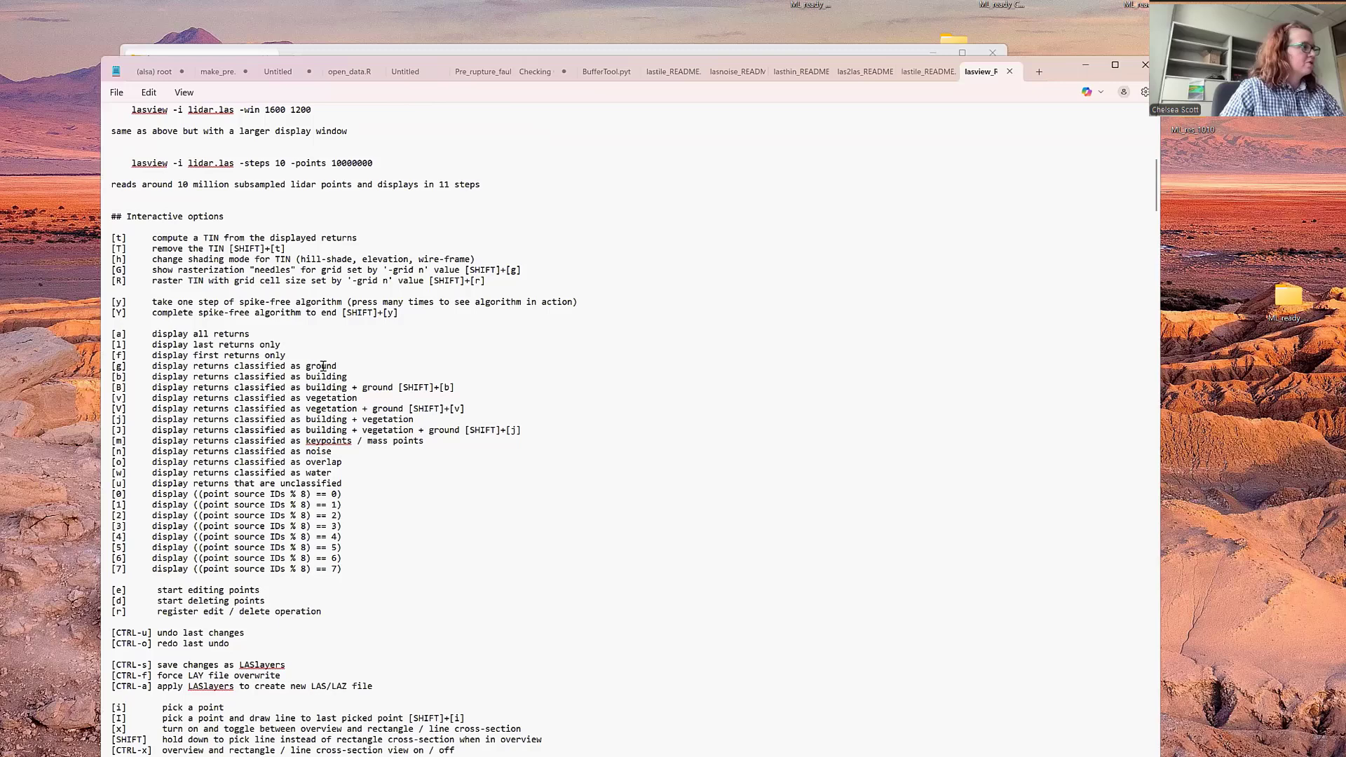
pyautogui.scroll(14, 323, 365)
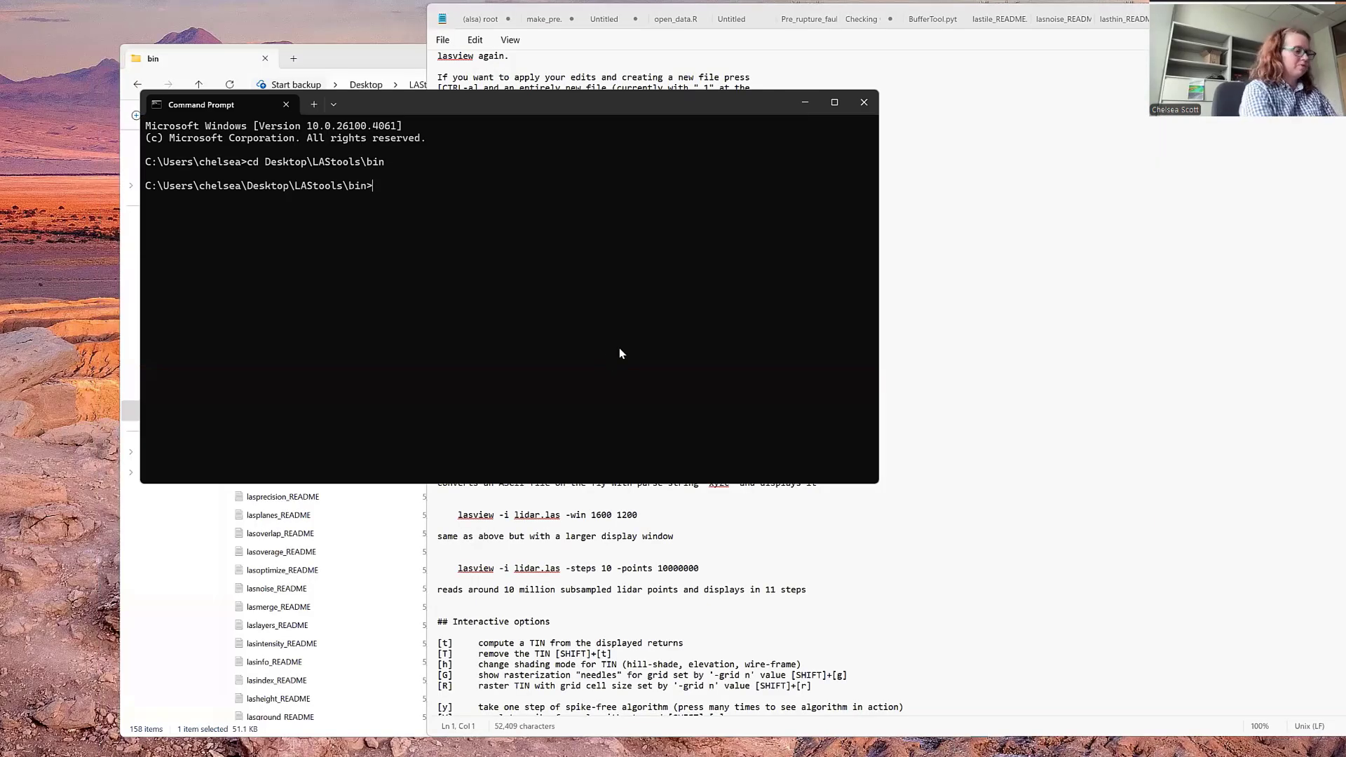
# - Open the Salt Lake City point cloud from Command Prompt with the command lasview -i SLC.laz
pyautogui.write('lasvire')
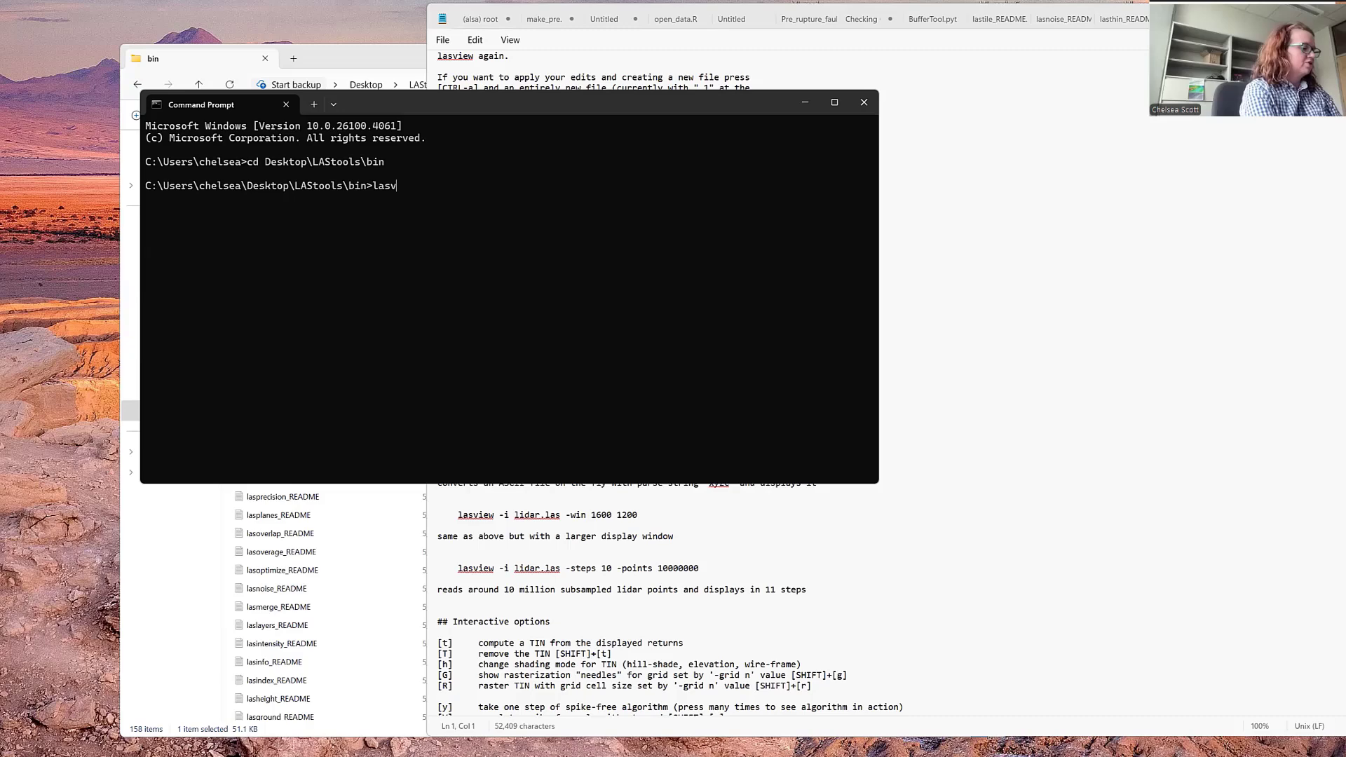
pyautogui.press('BackSpace')
pyautogui.write('ew -')
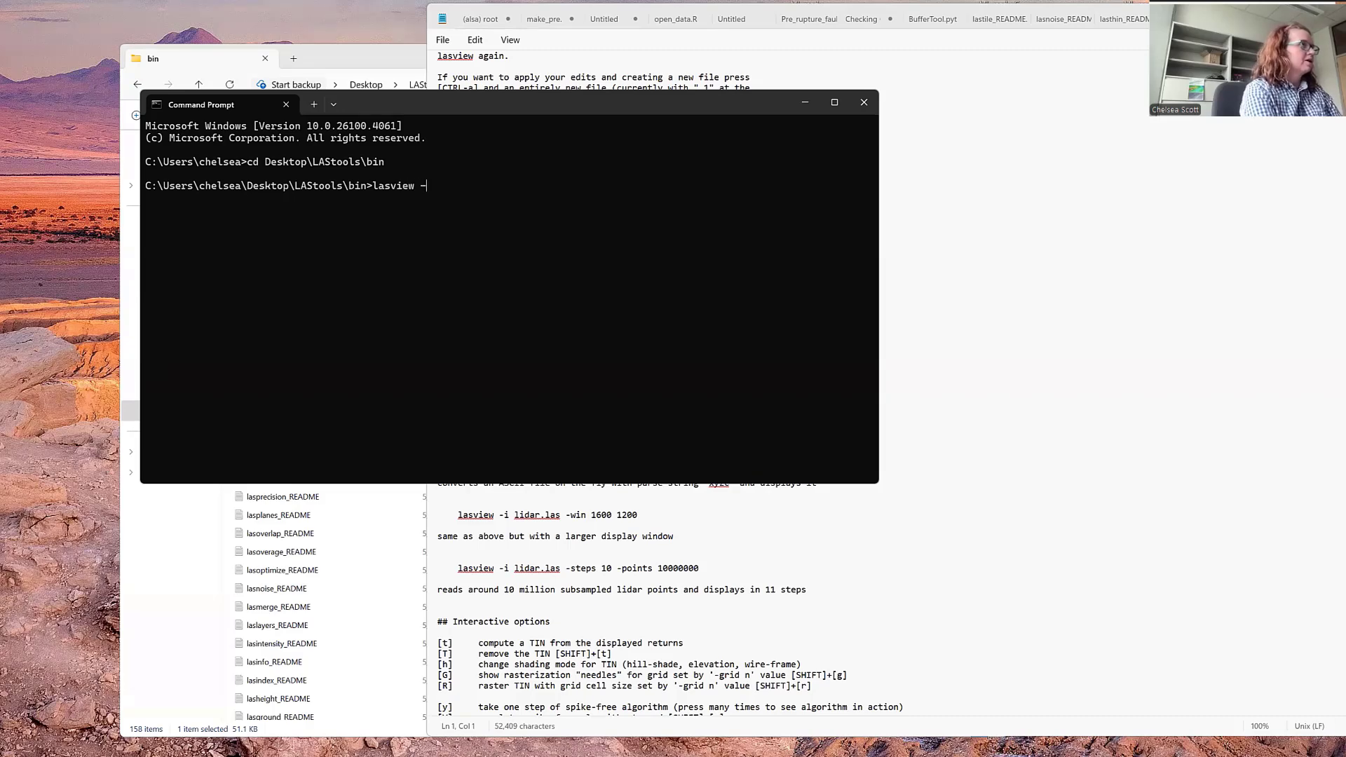
pyautogui.write('i SL')
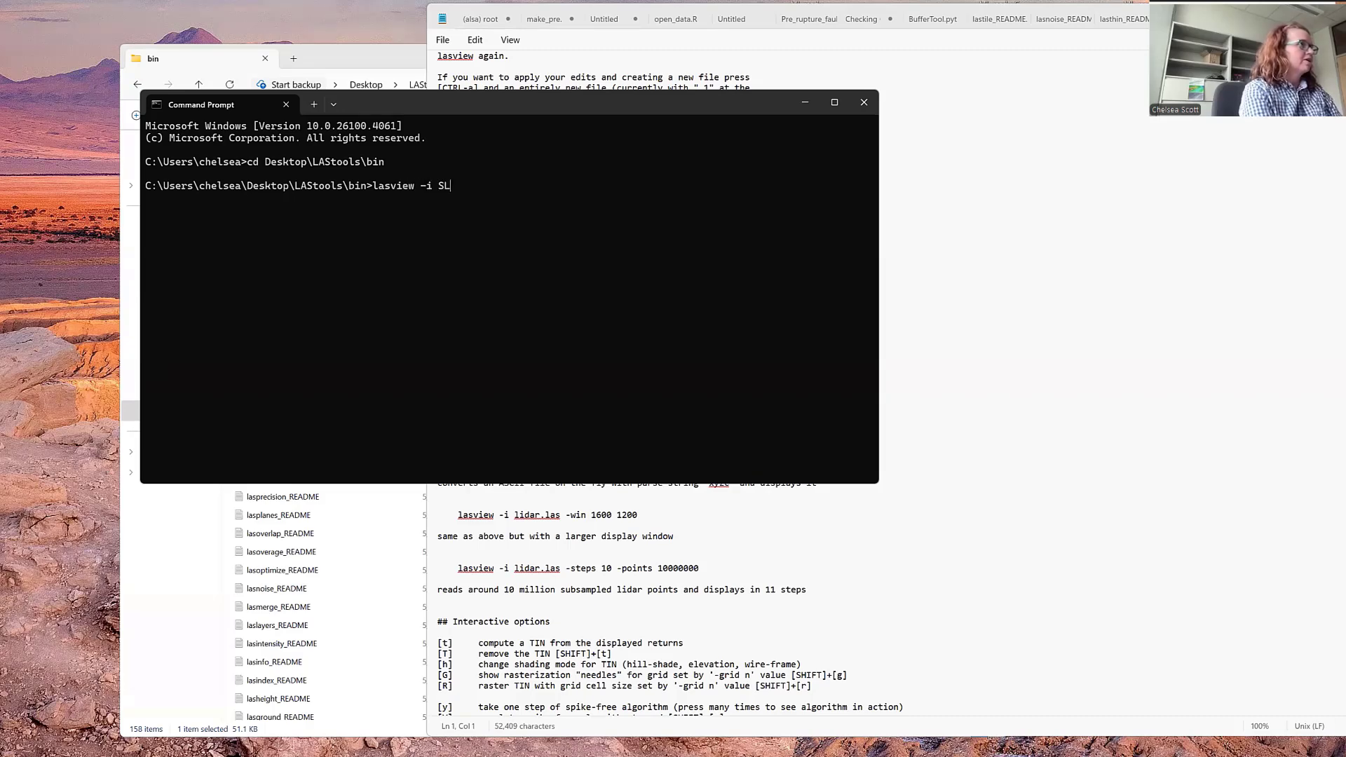
pyautogui.write('C')
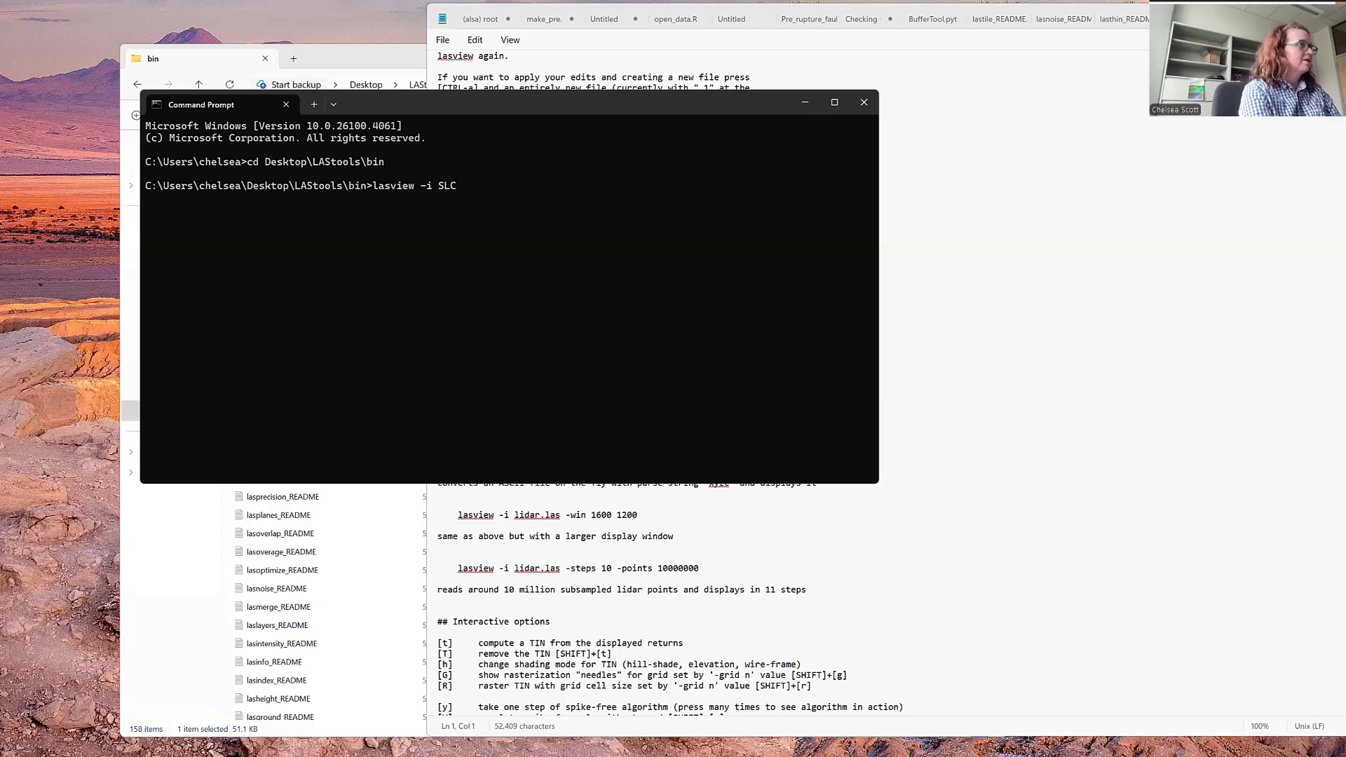
pyautogui.write('.laz')
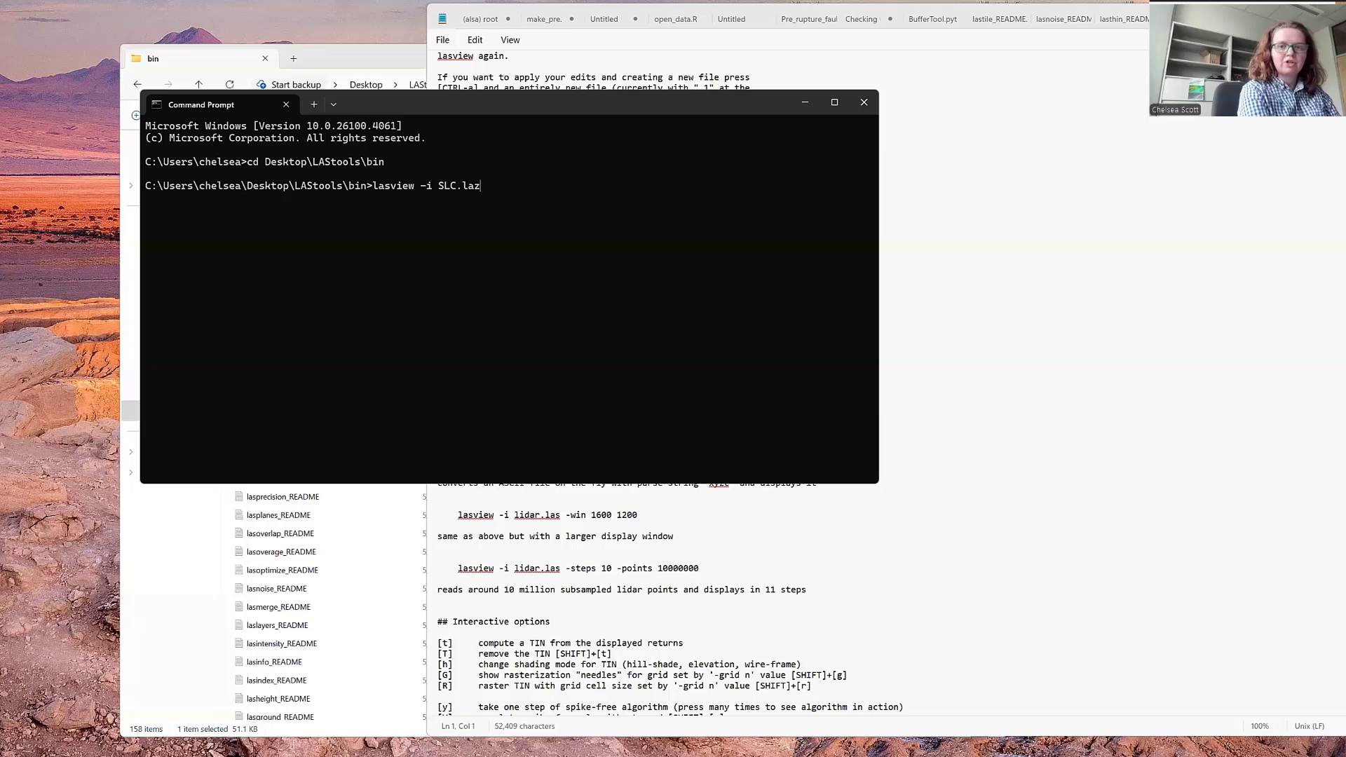
pyautogui.press('Return')
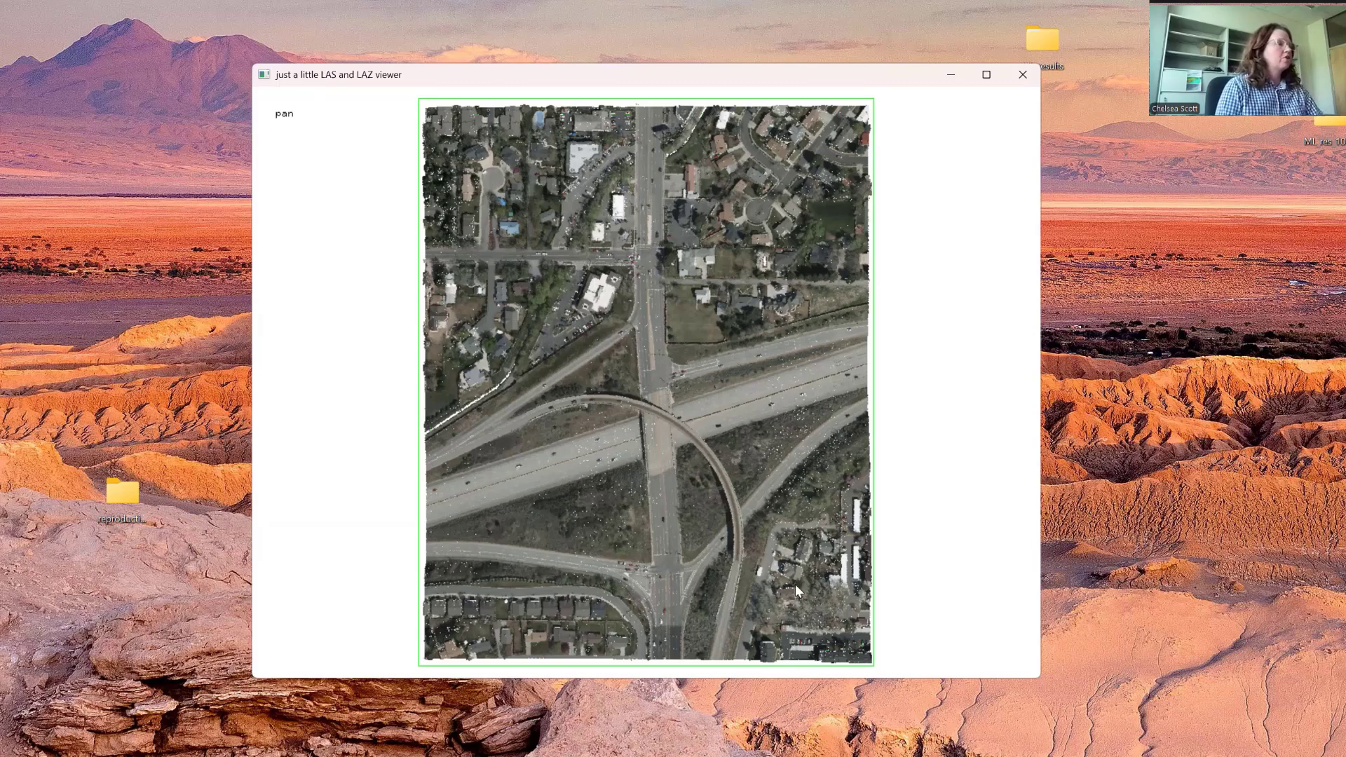
# - Rotate the Salt Lake City point cloud in pan mode to view the interchange from several angles
pyautogui.moveTo(667, 541); pyautogui.dragTo(664, 527)
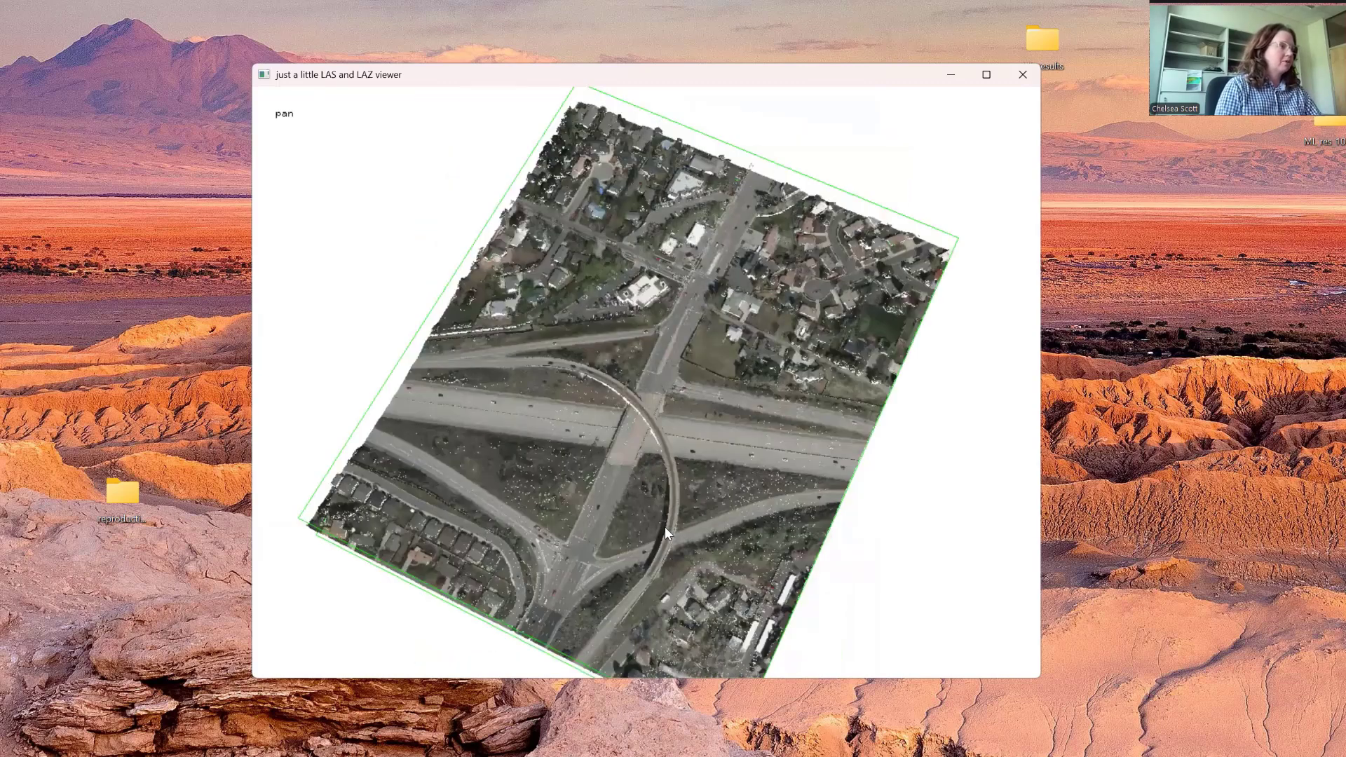
pyautogui.moveTo(761, 544); pyautogui.dragTo(772, 597)
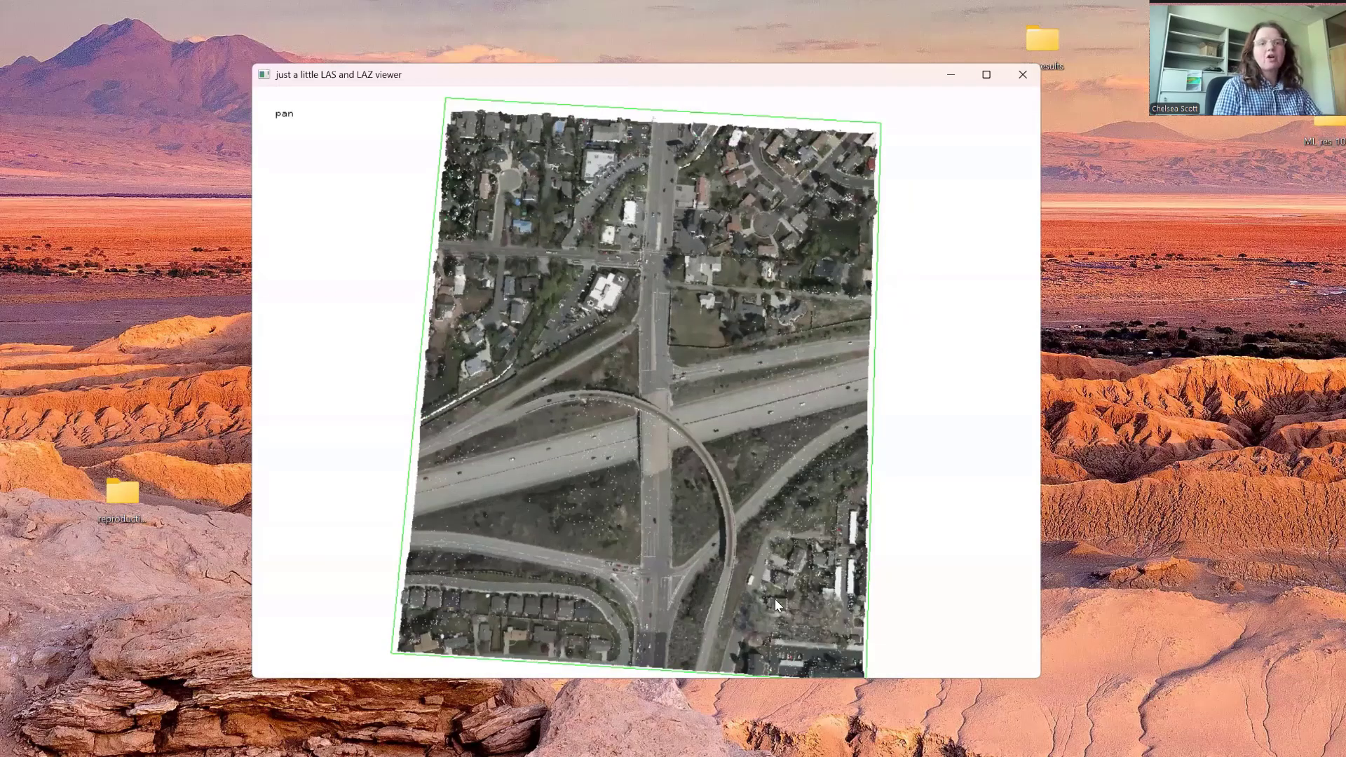
pyautogui.moveTo(775, 598); pyautogui.dragTo(486, 551)
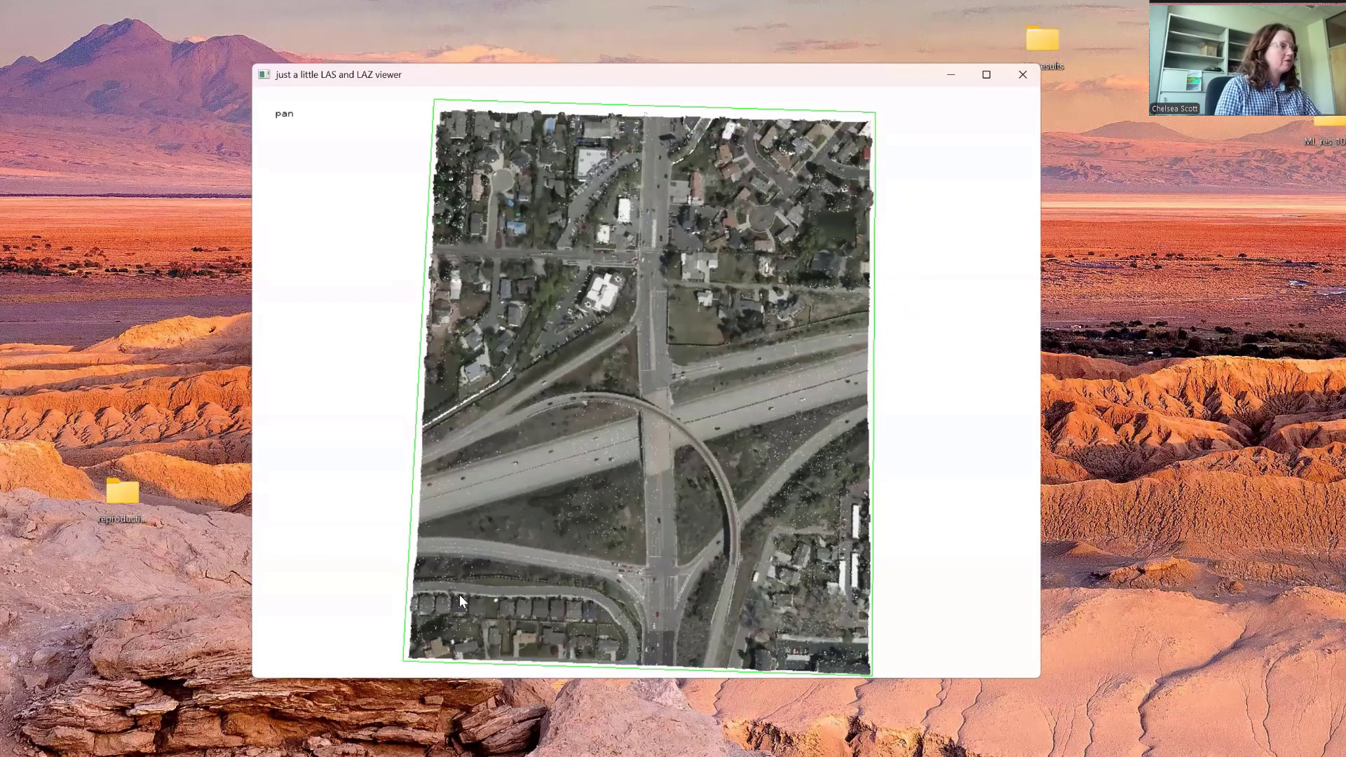
pyautogui.moveTo(461, 594); pyautogui.dragTo(467, 527)
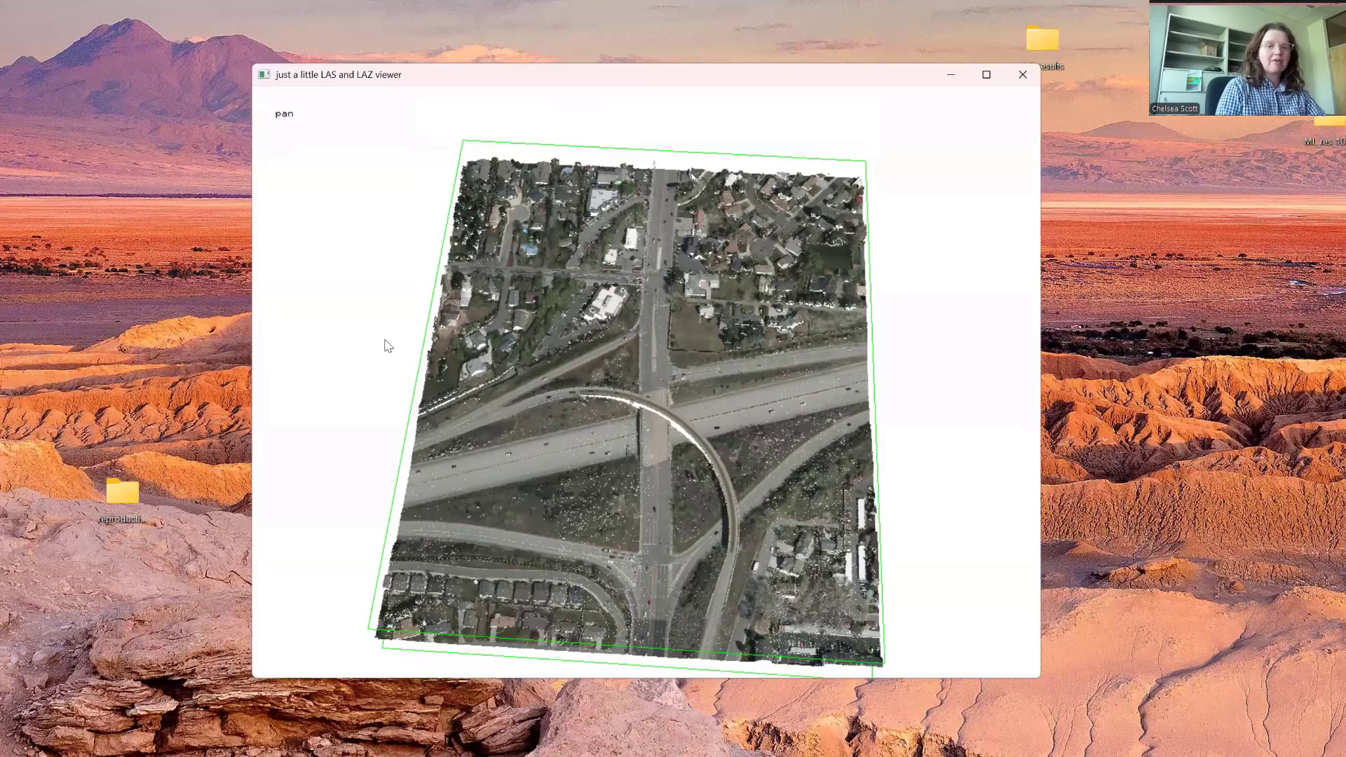
# - Explore the point cloud by moving it in translate mode, enlarging it in zoom mode and angling it in tilt mode
pyautogui.press('t')
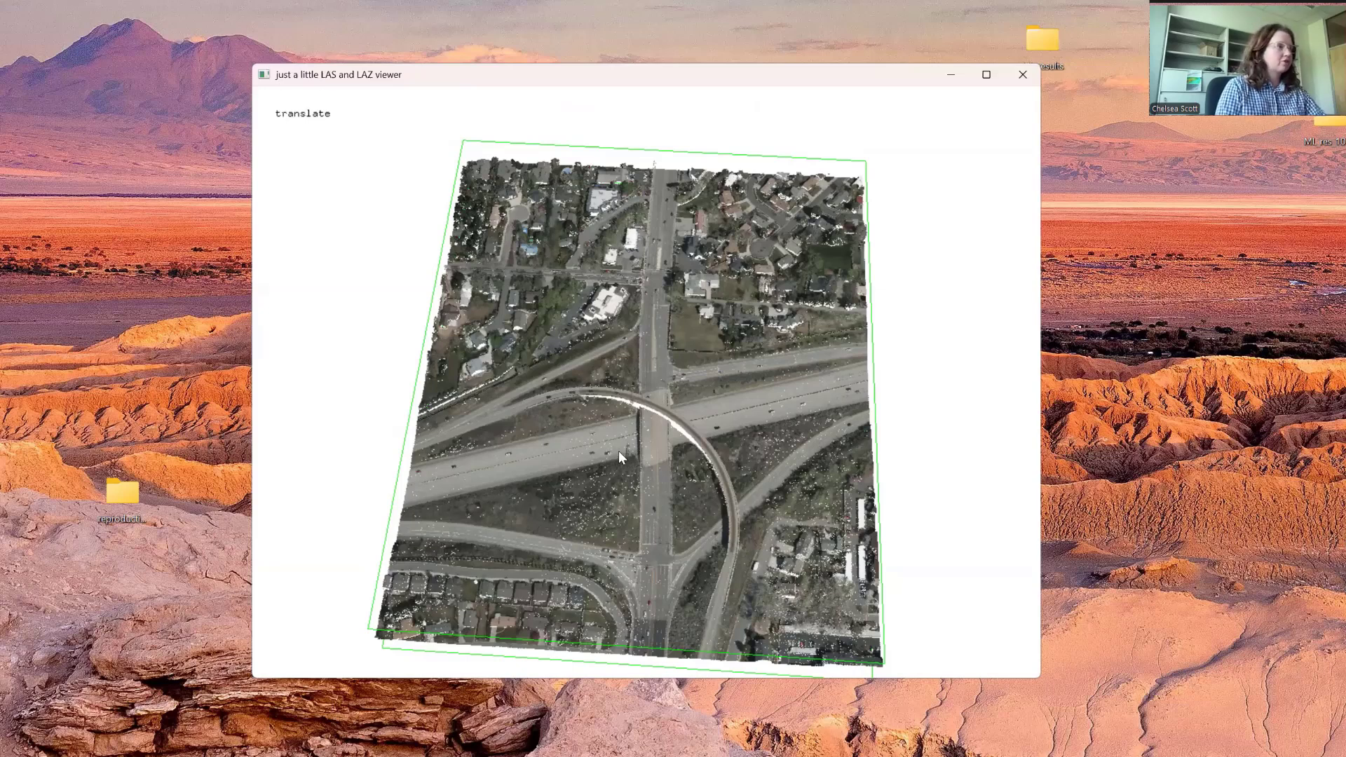
pyautogui.moveTo(620, 457)
pyautogui.mouseDown()
pyautogui.moveTo(735, 460)
pyautogui.moveTo(620, 436)
pyautogui.mouseUp()
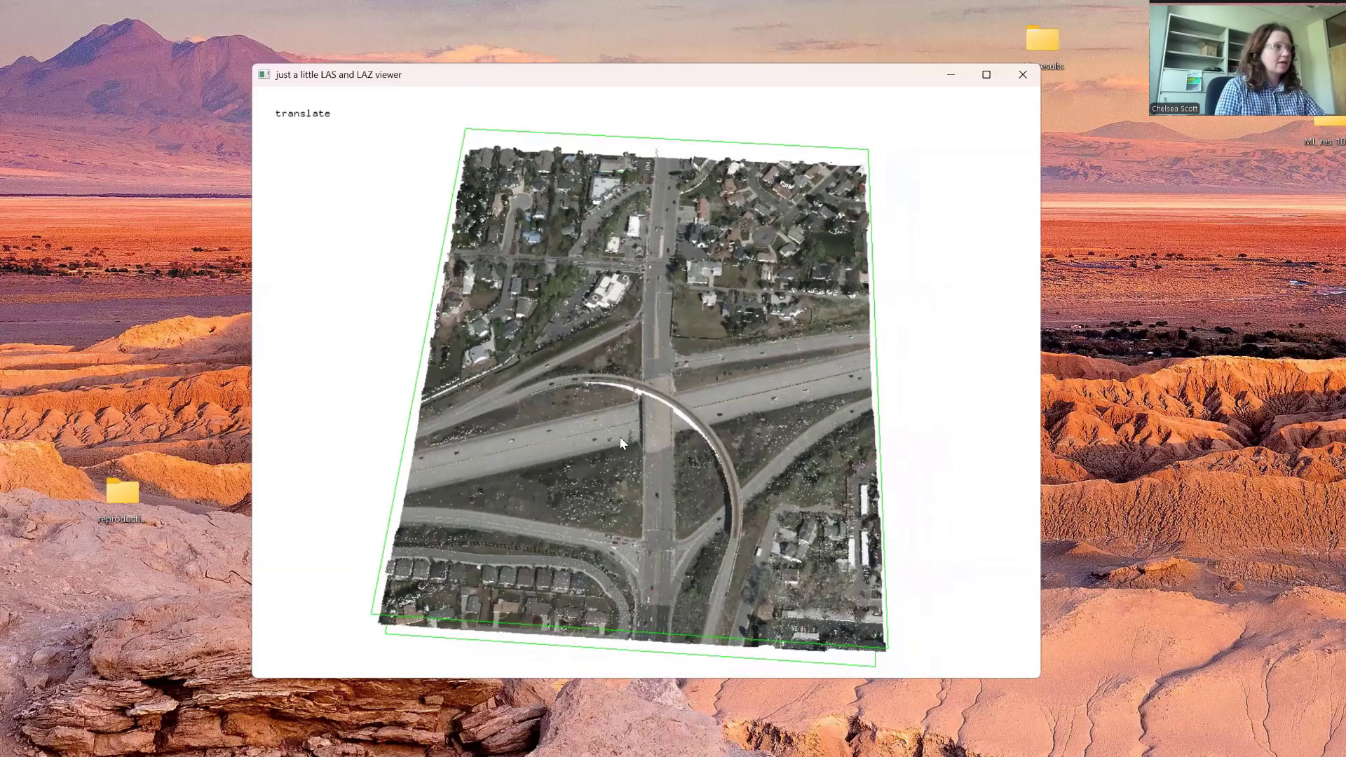
pyautogui.press('z')
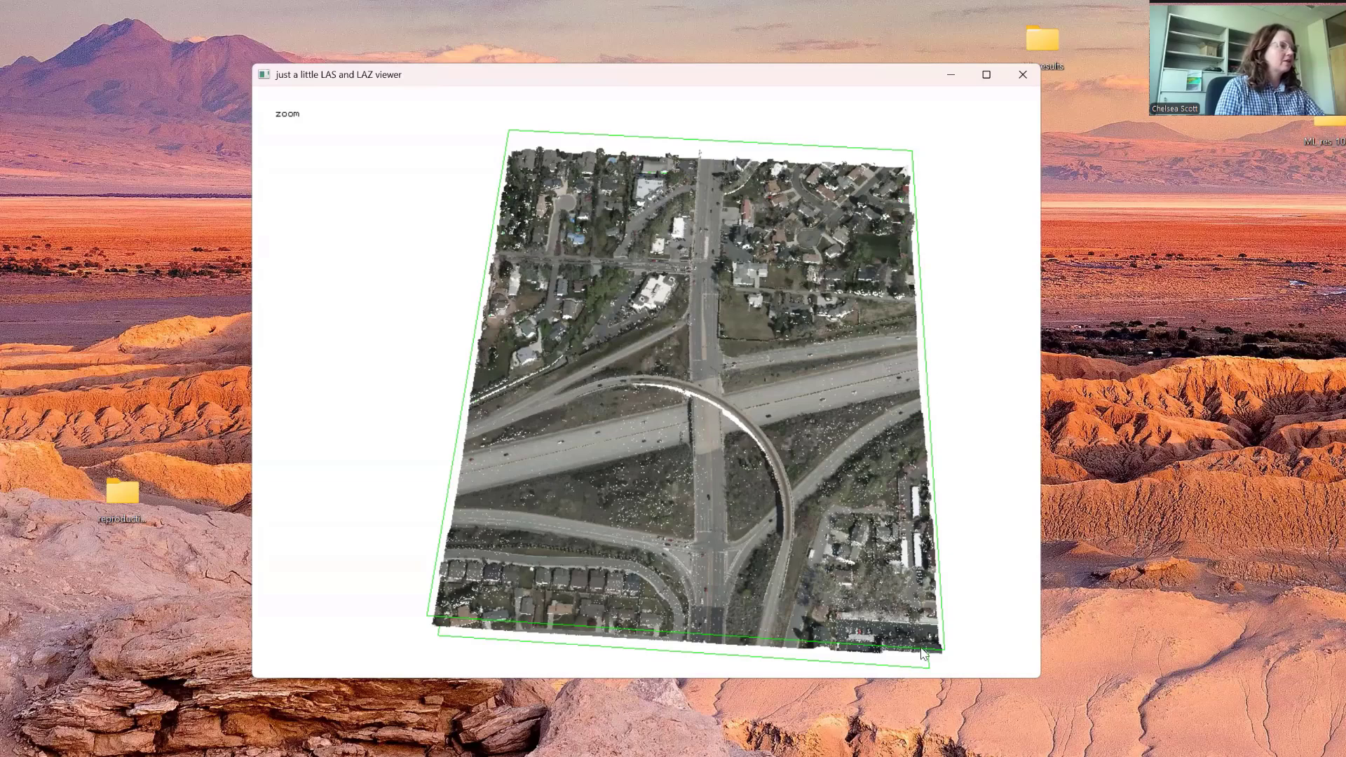
pyautogui.moveTo(923, 653); pyautogui.dragTo(789, 516)
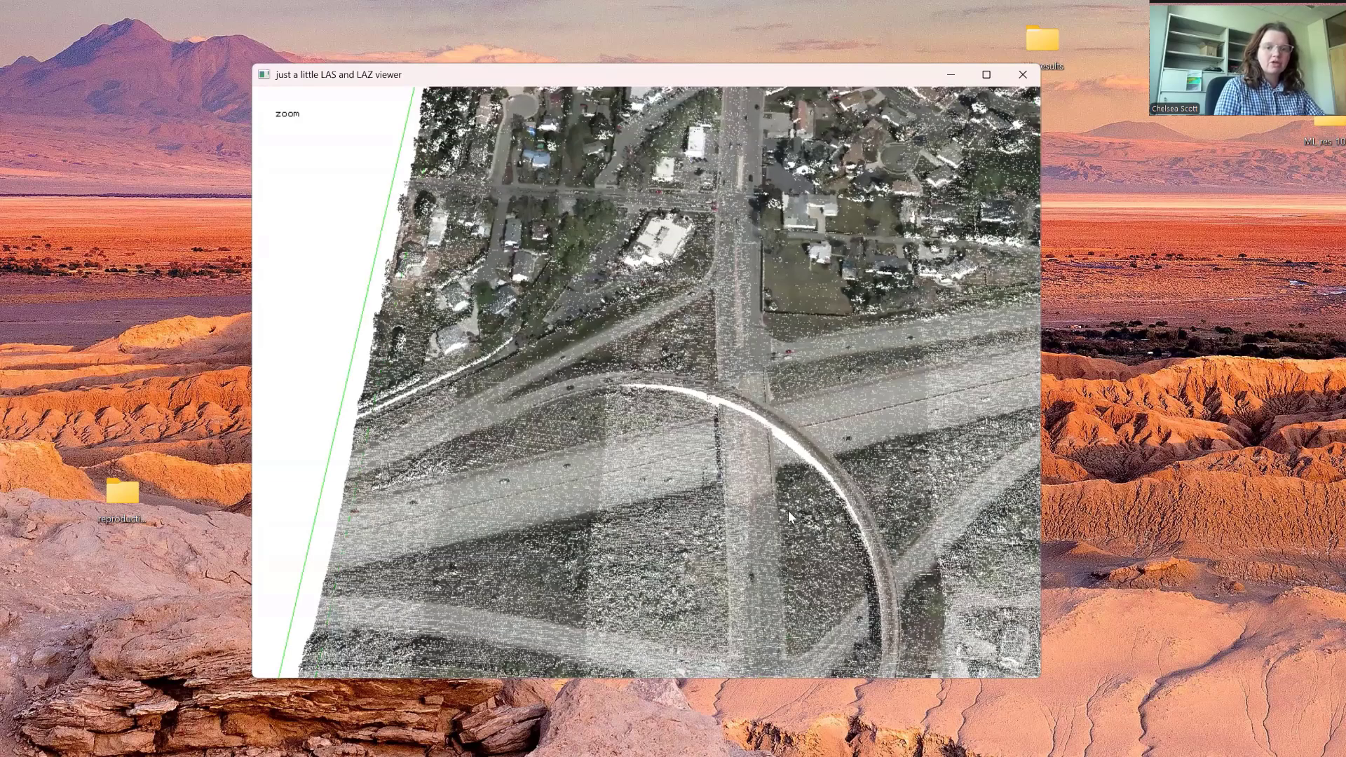
pyautogui.press('t')
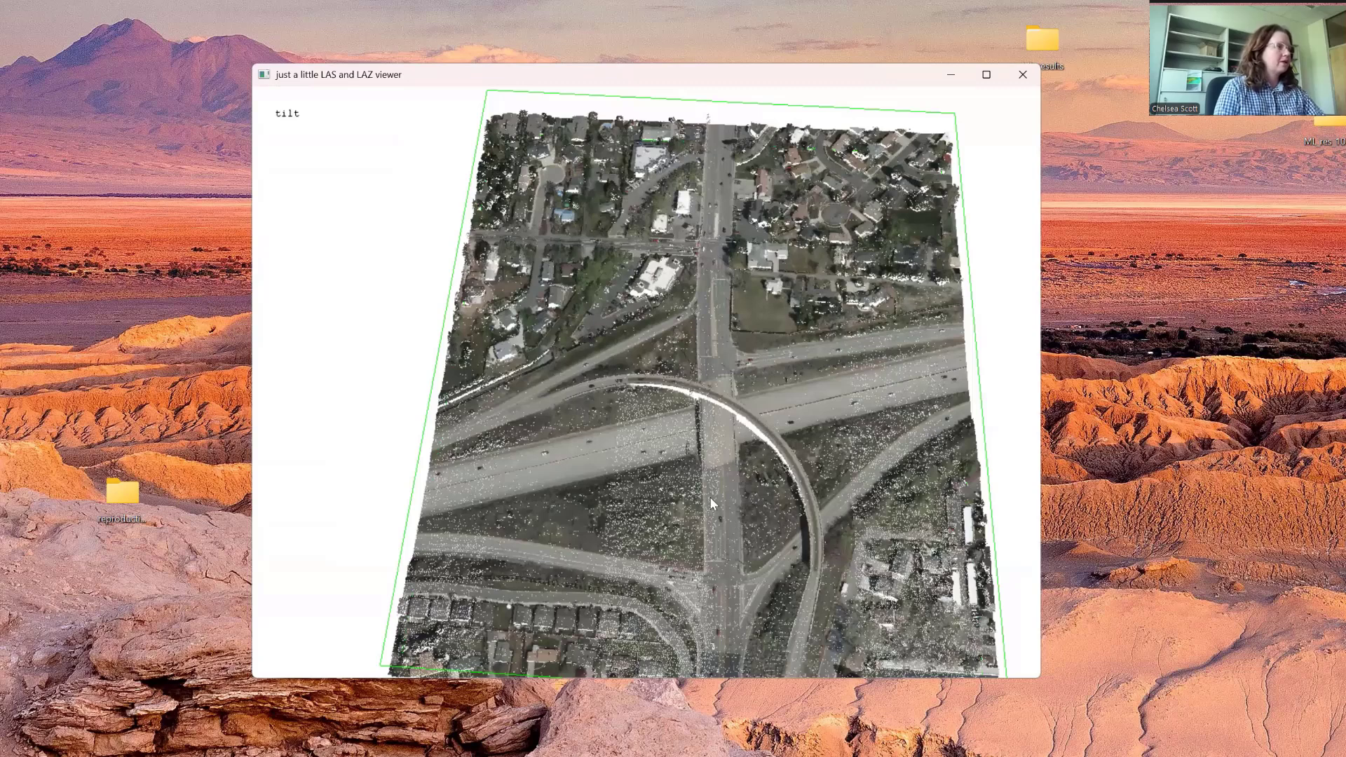
pyautogui.moveTo(709, 496); pyautogui.dragTo(832, 246)
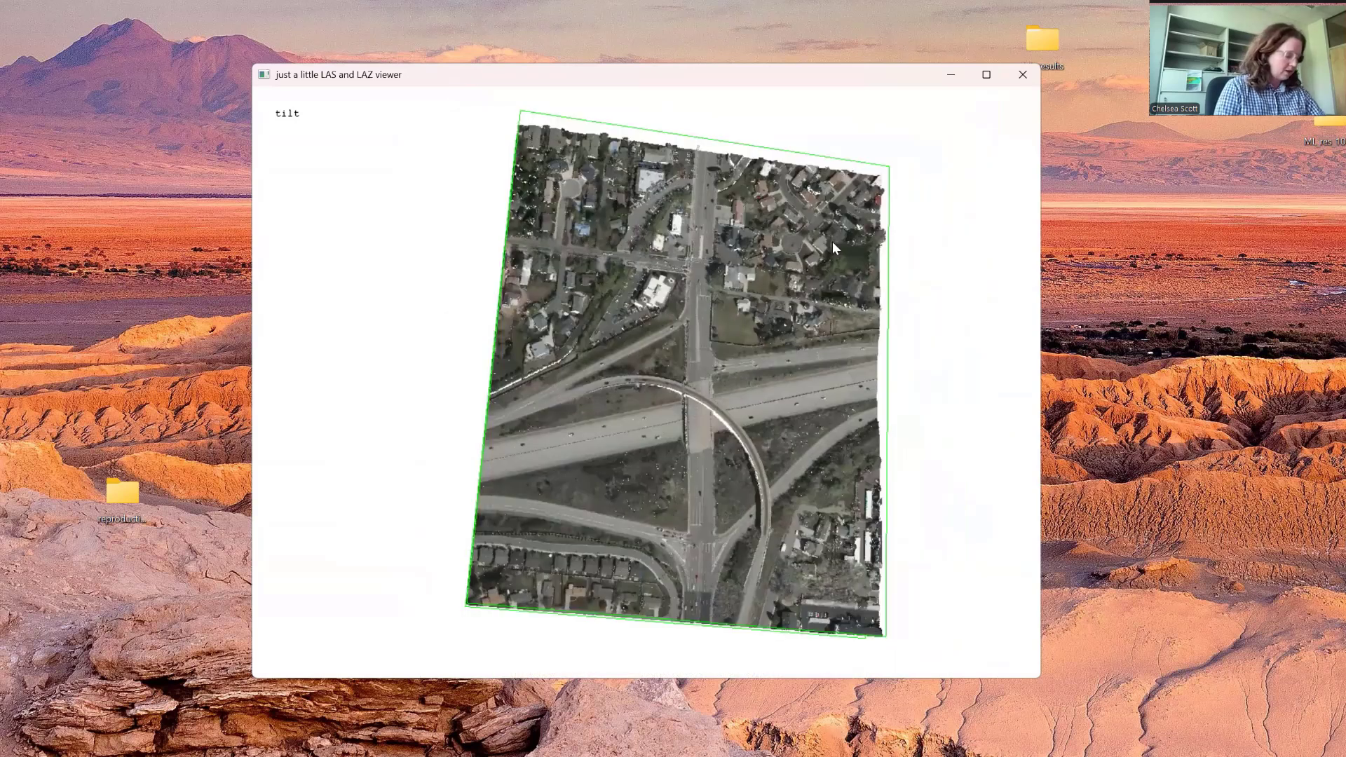
# - Color the point cloud by classification and tilt it to inspect the classes from another angle
pyautogui.rightClick(927, 194)
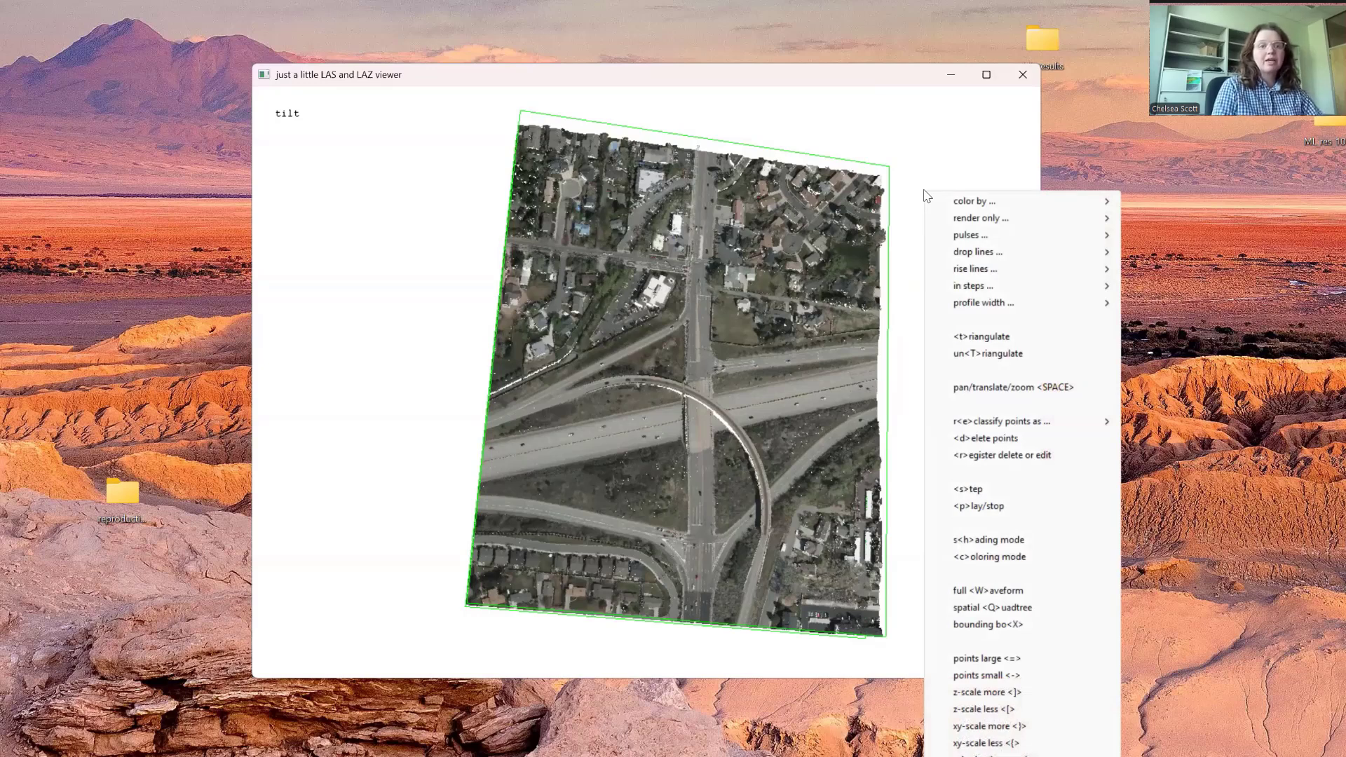
pyautogui.moveTo(964, 204)
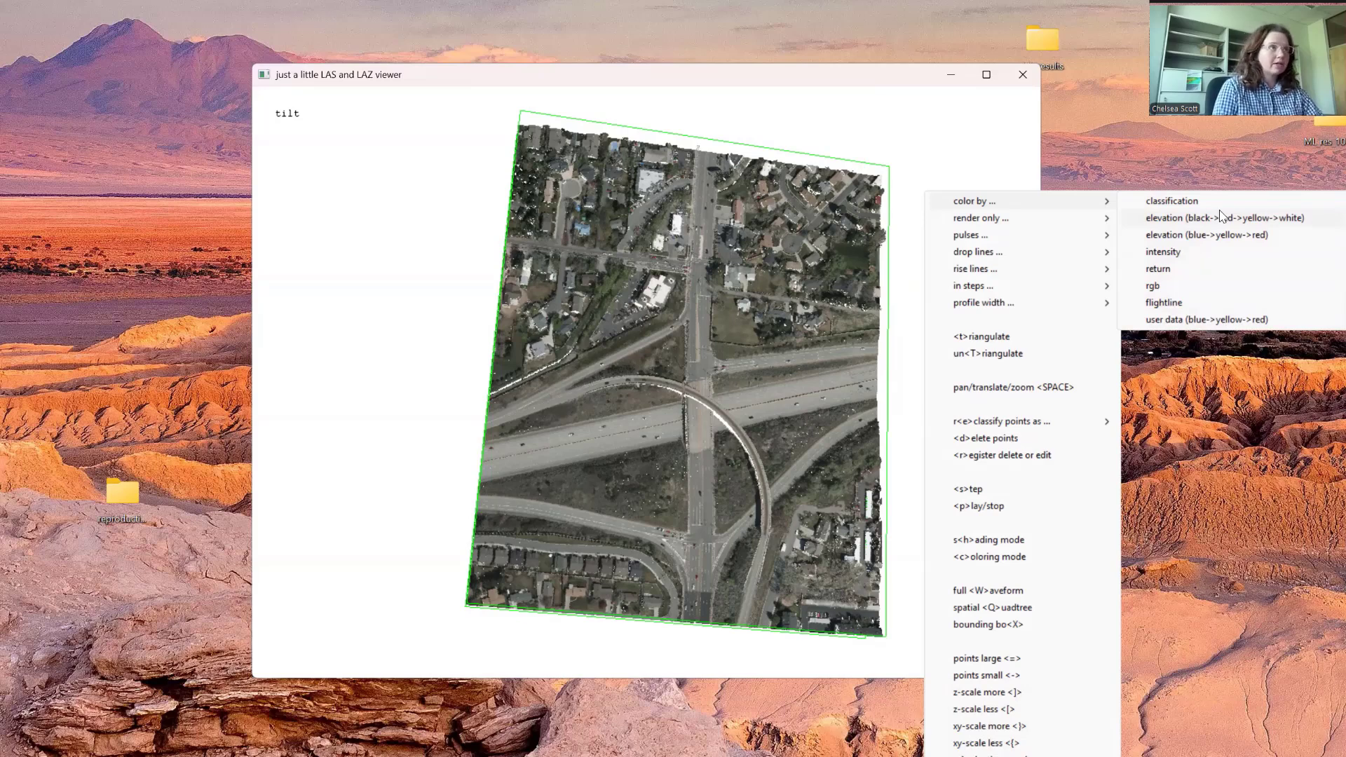
pyautogui.click(1218, 212)
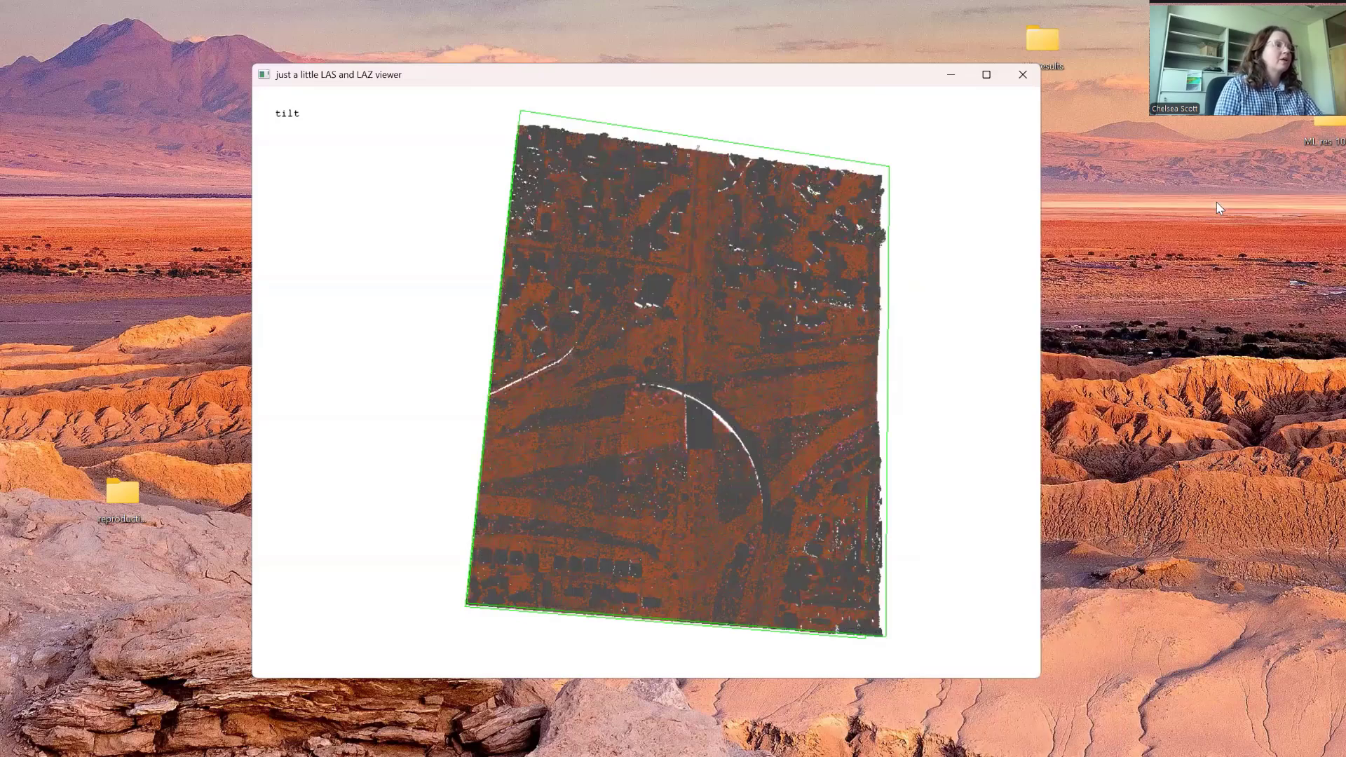
pyautogui.moveTo(827, 516); pyautogui.dragTo(817, 434)
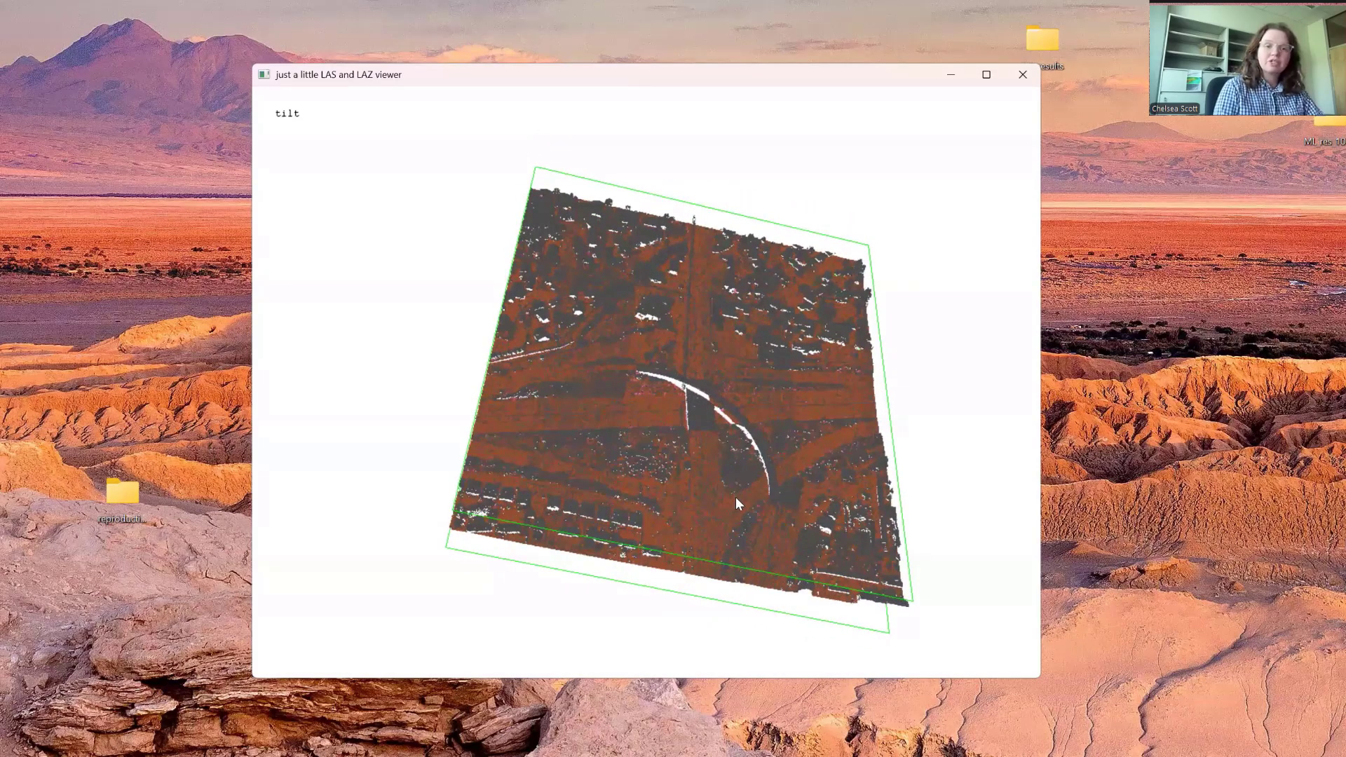
pyautogui.press('r')
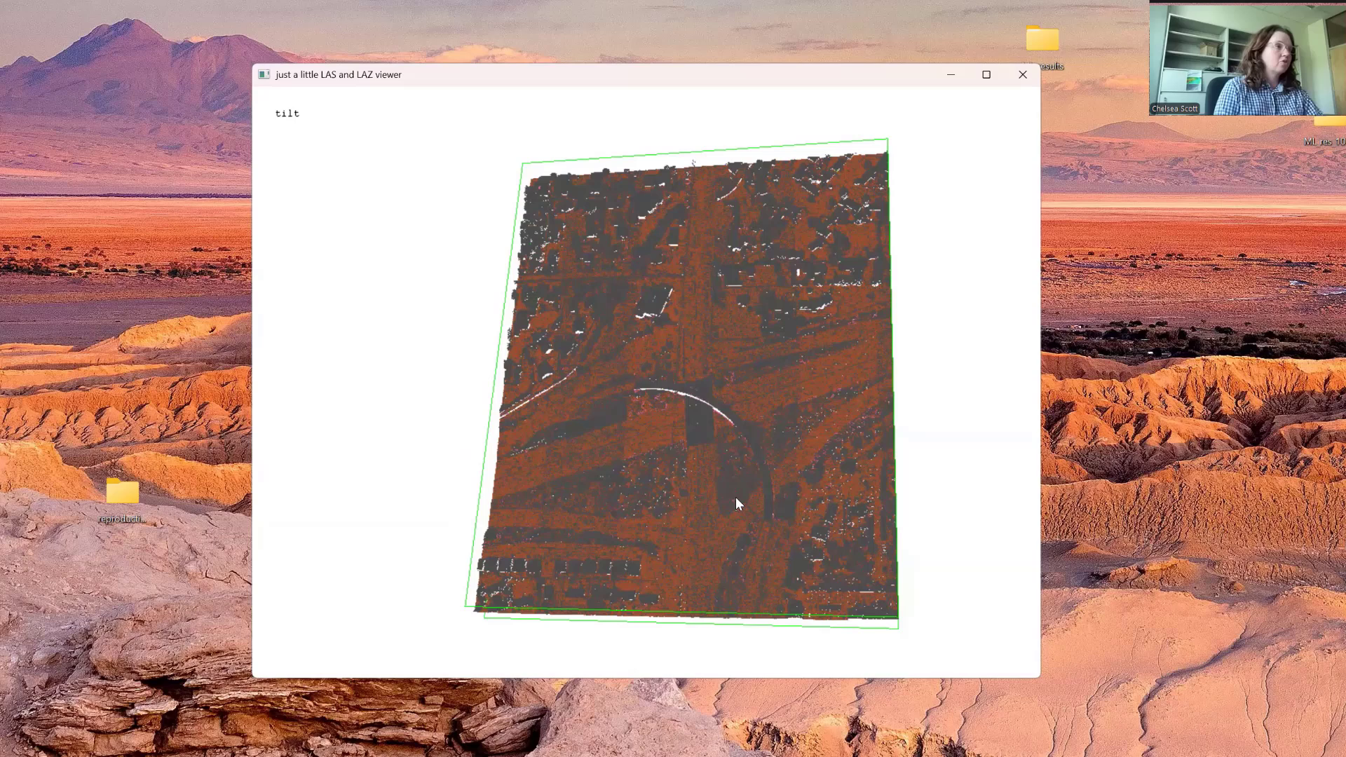
# - Color the point cloud by elevation with the black-red-yellow-white ramp and tilt it slightly
pyautogui.rightClick(922, 233)
pyautogui.moveTo(1093, 241)
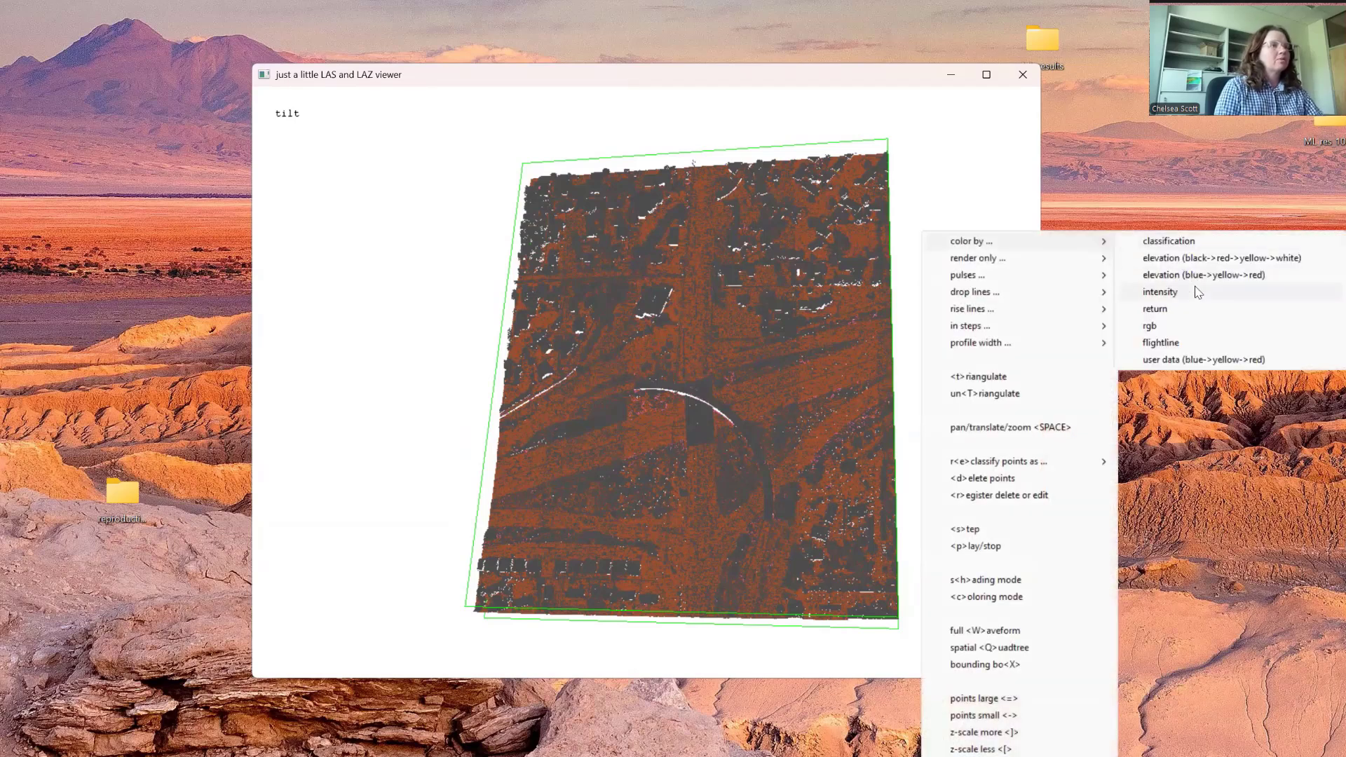
pyautogui.click(1193, 258)
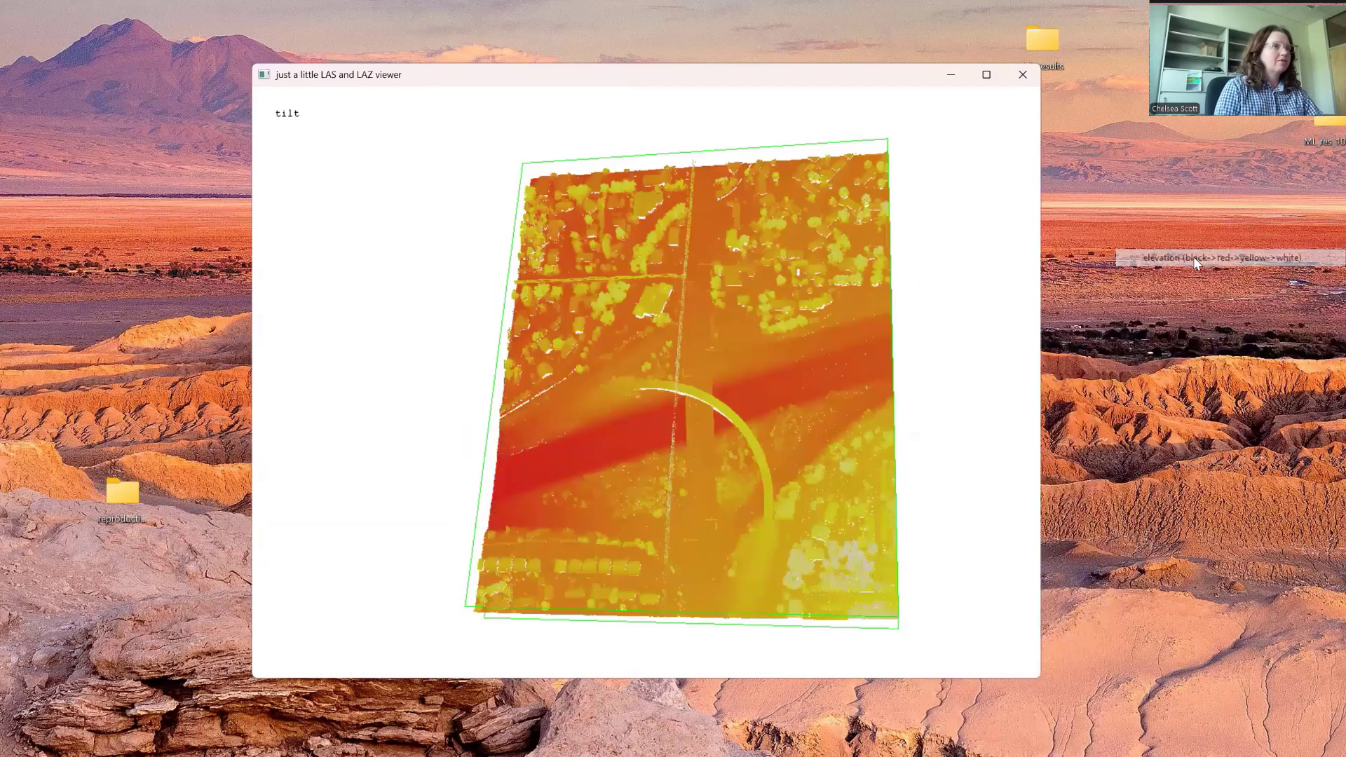
pyautogui.moveTo(556, 260); pyautogui.dragTo(561, 274)
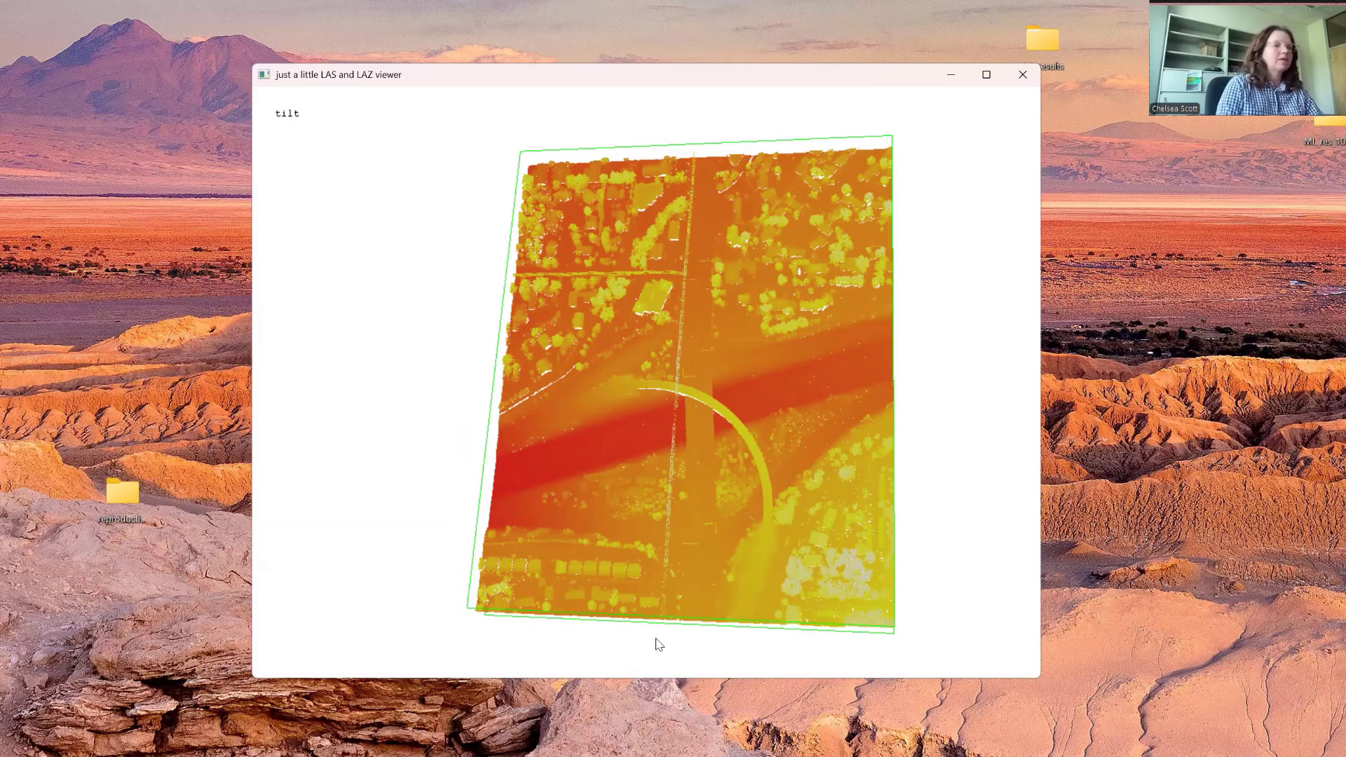
# - Color the point cloud by intensity
pyautogui.rightClick(926, 256)
pyautogui.moveTo(954, 267)
pyautogui.click(1166, 319)
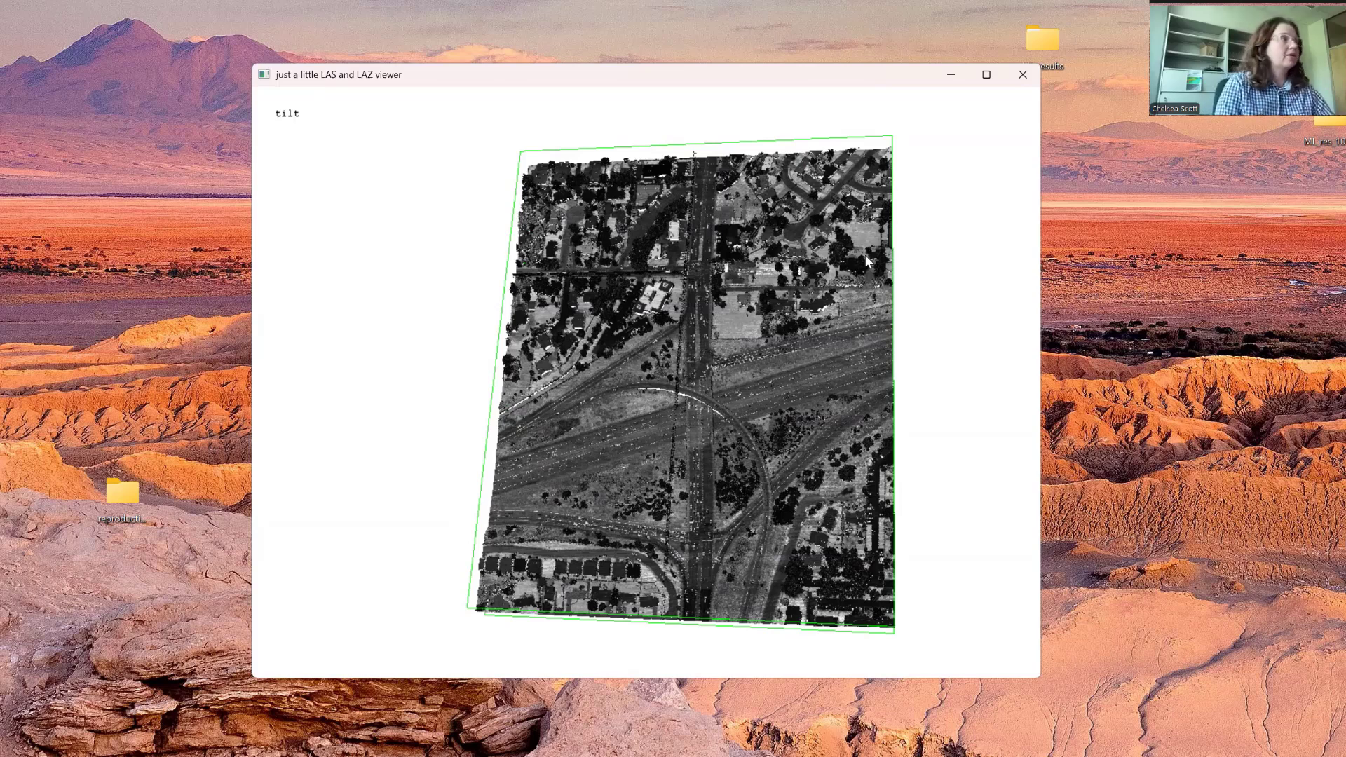
# - Color the point cloud by return and tilt it to inspect the trees and power lines
pyautogui.rightClick(907, 240)
pyautogui.moveTo(982, 250)
pyautogui.click(1179, 321)
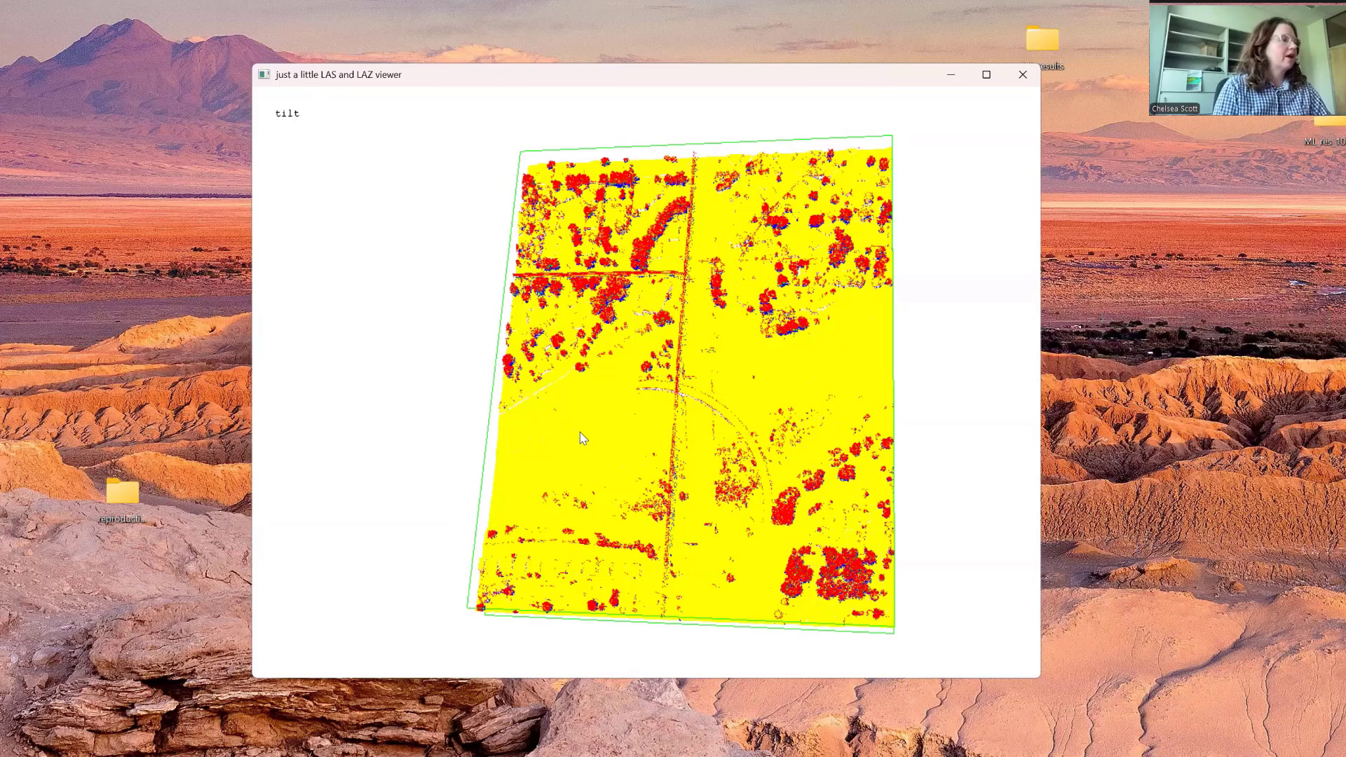
pyautogui.moveTo(598, 444); pyautogui.dragTo(637, 461)
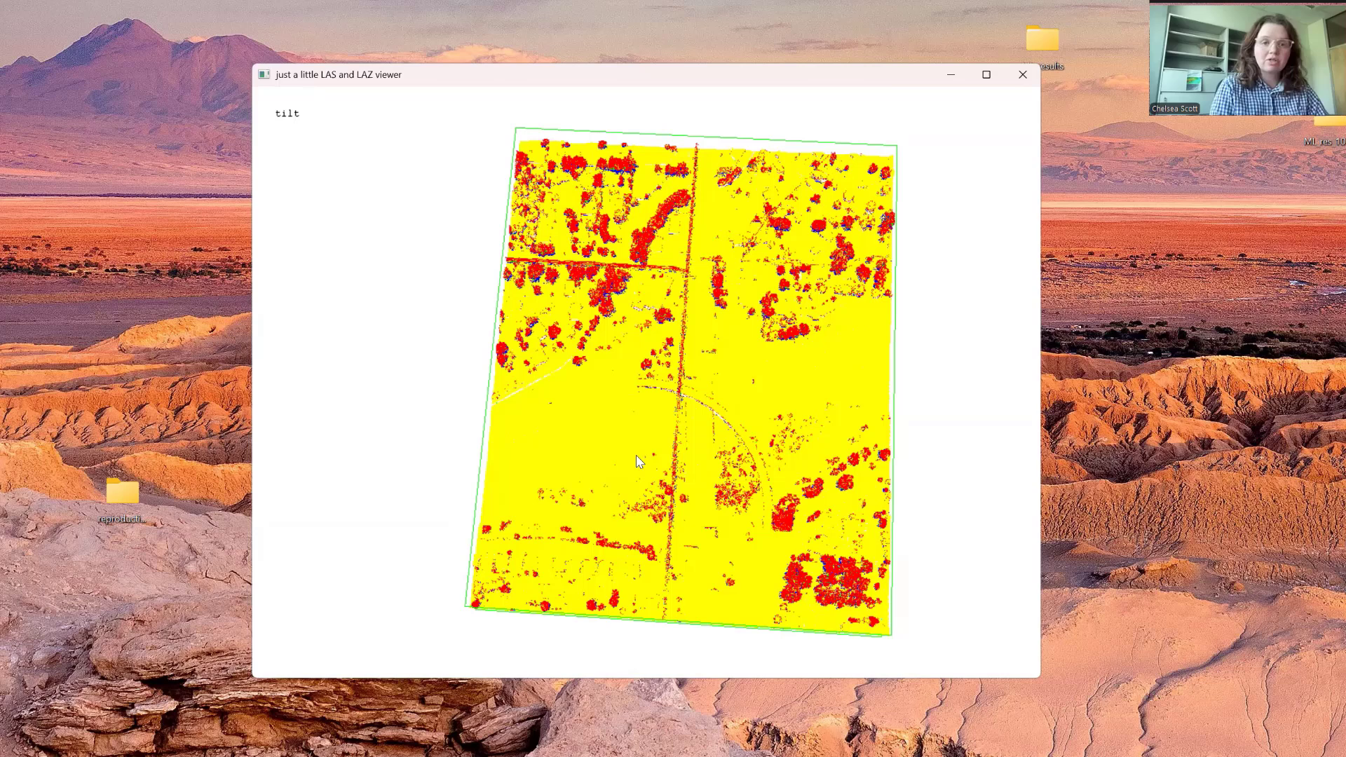
# - Color the point cloud by flightline
pyautogui.rightClick(941, 274)
pyautogui.moveTo(1044, 284)
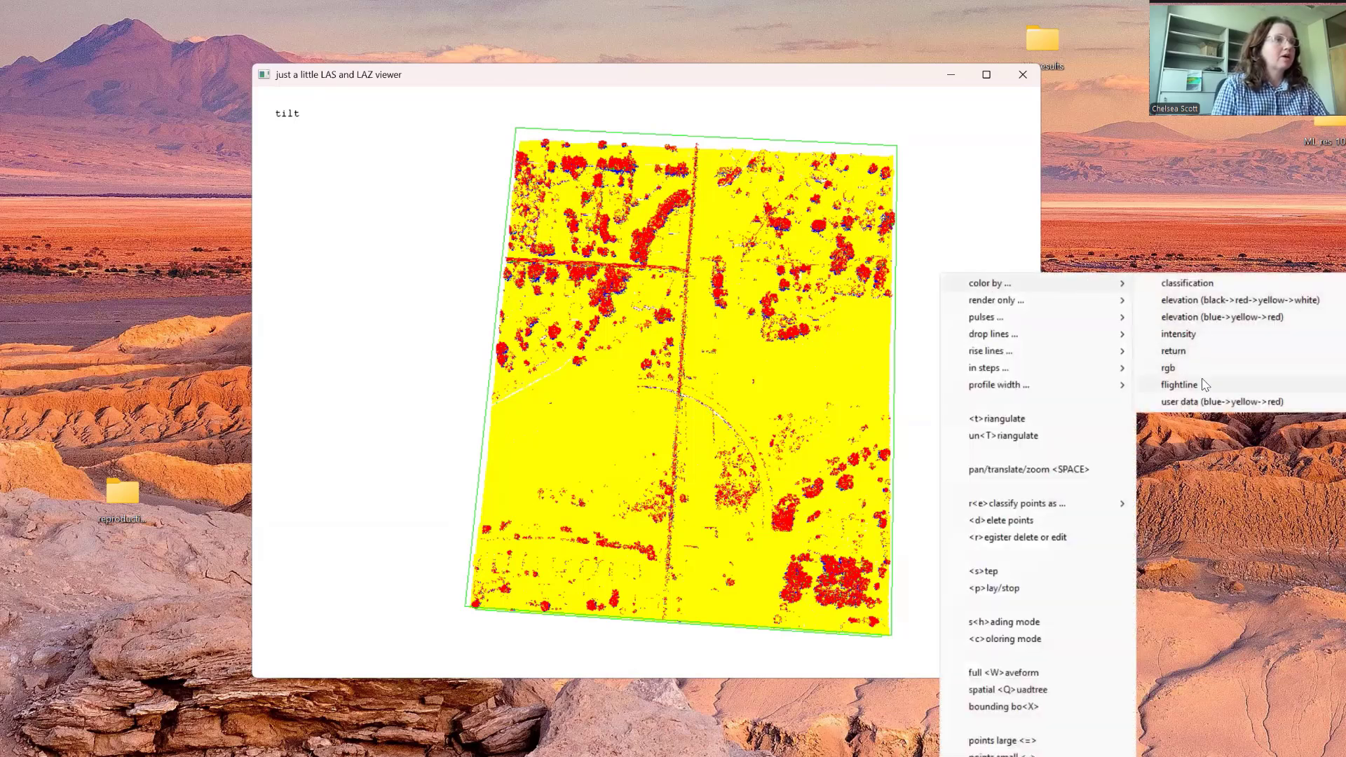
pyautogui.click(1180, 384)
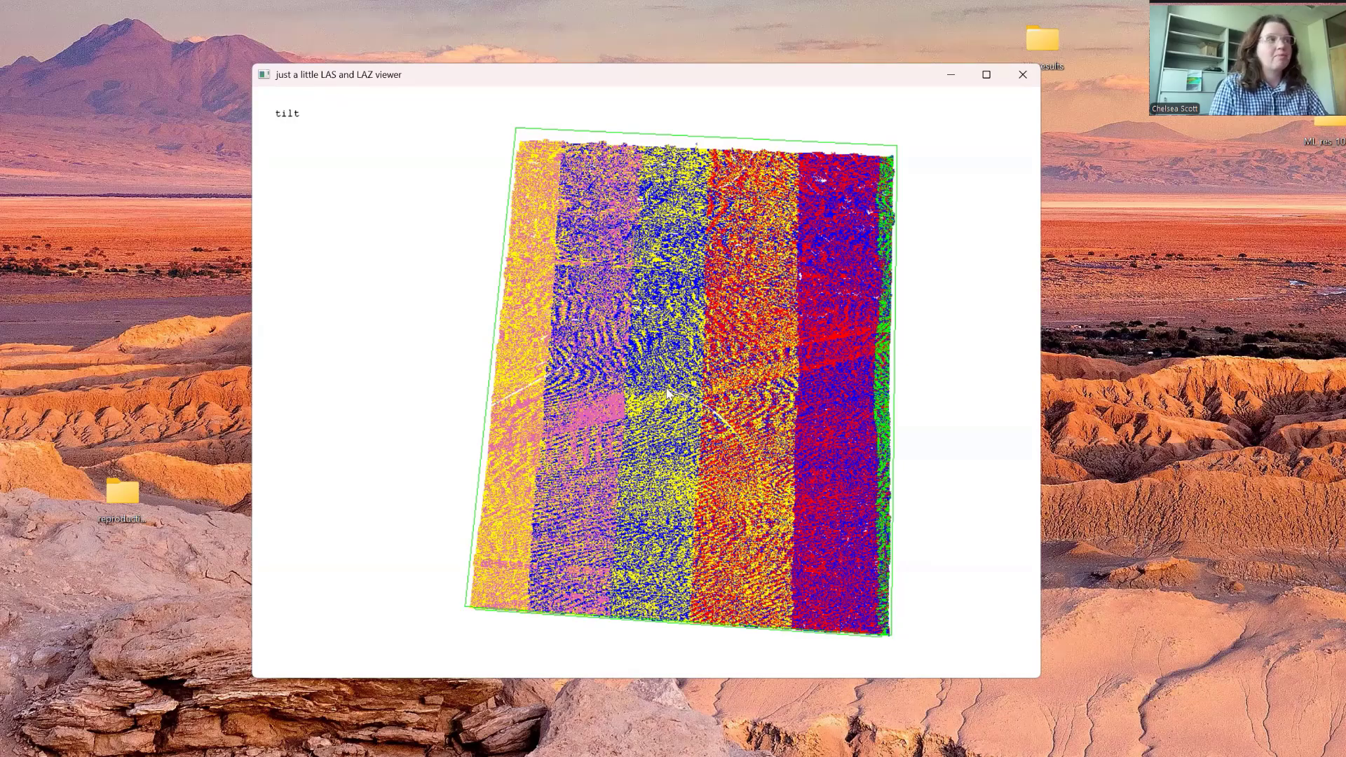
# - Switch the point coloring from flightline back to intensity
pyautogui.rightClick(957, 267)
pyautogui.moveTo(1022, 297)
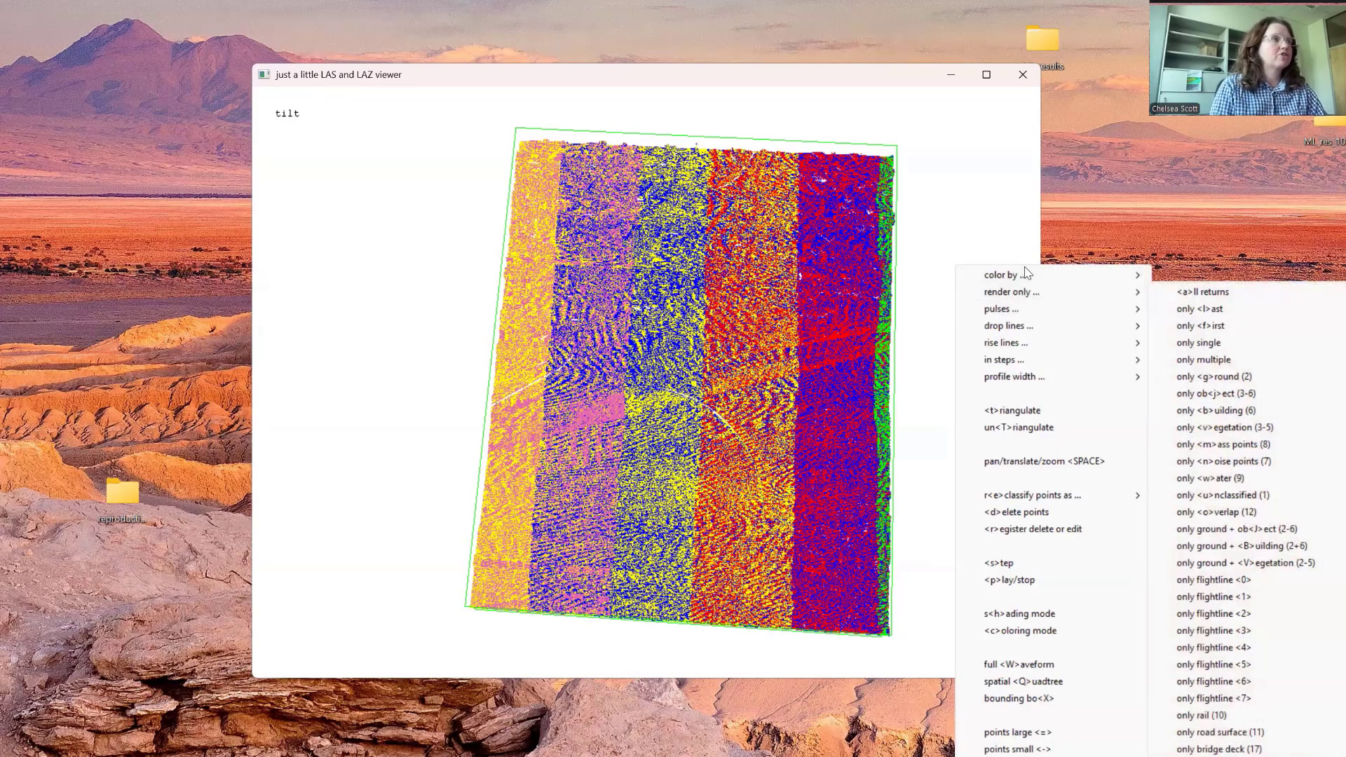
pyautogui.click(1193, 325)
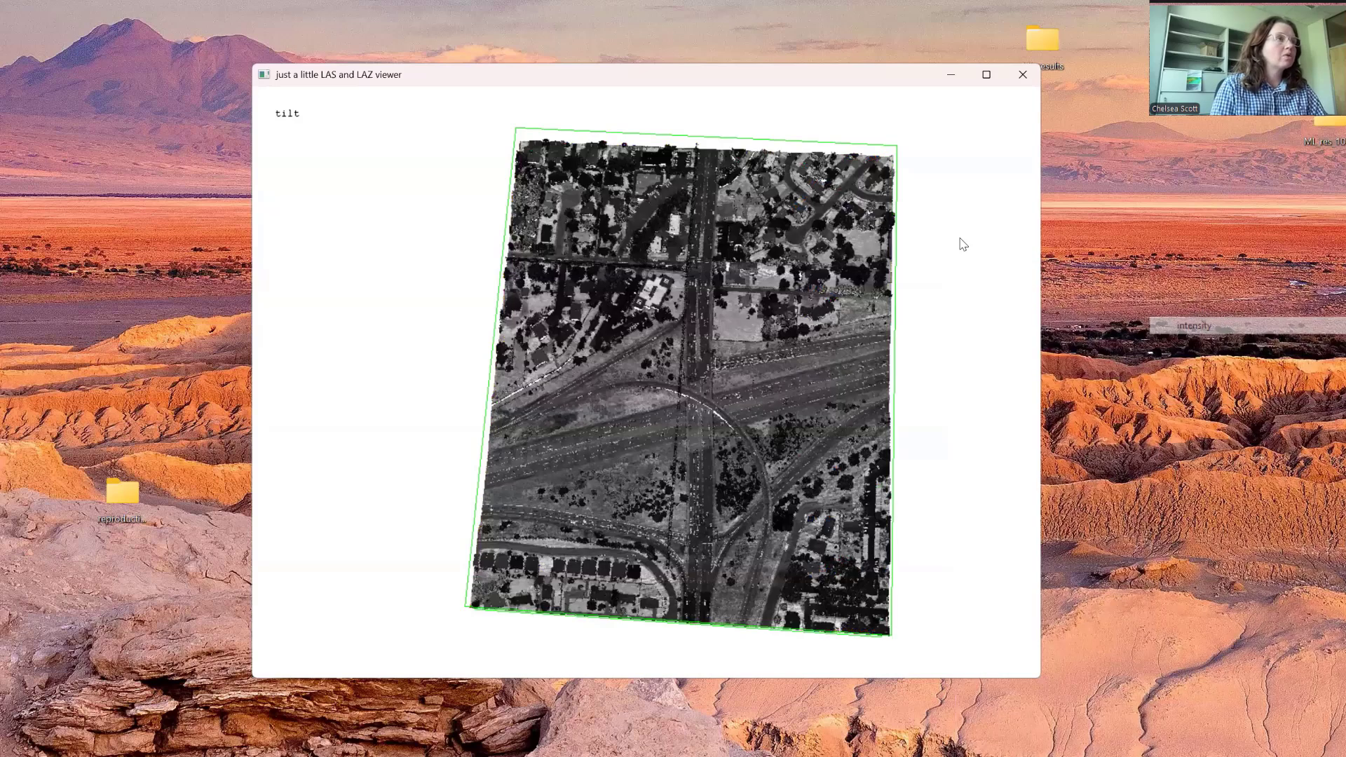
# - Render only the last returns of the point cloud
pyautogui.rightClick(961, 240)
pyautogui.moveTo(1020, 268)
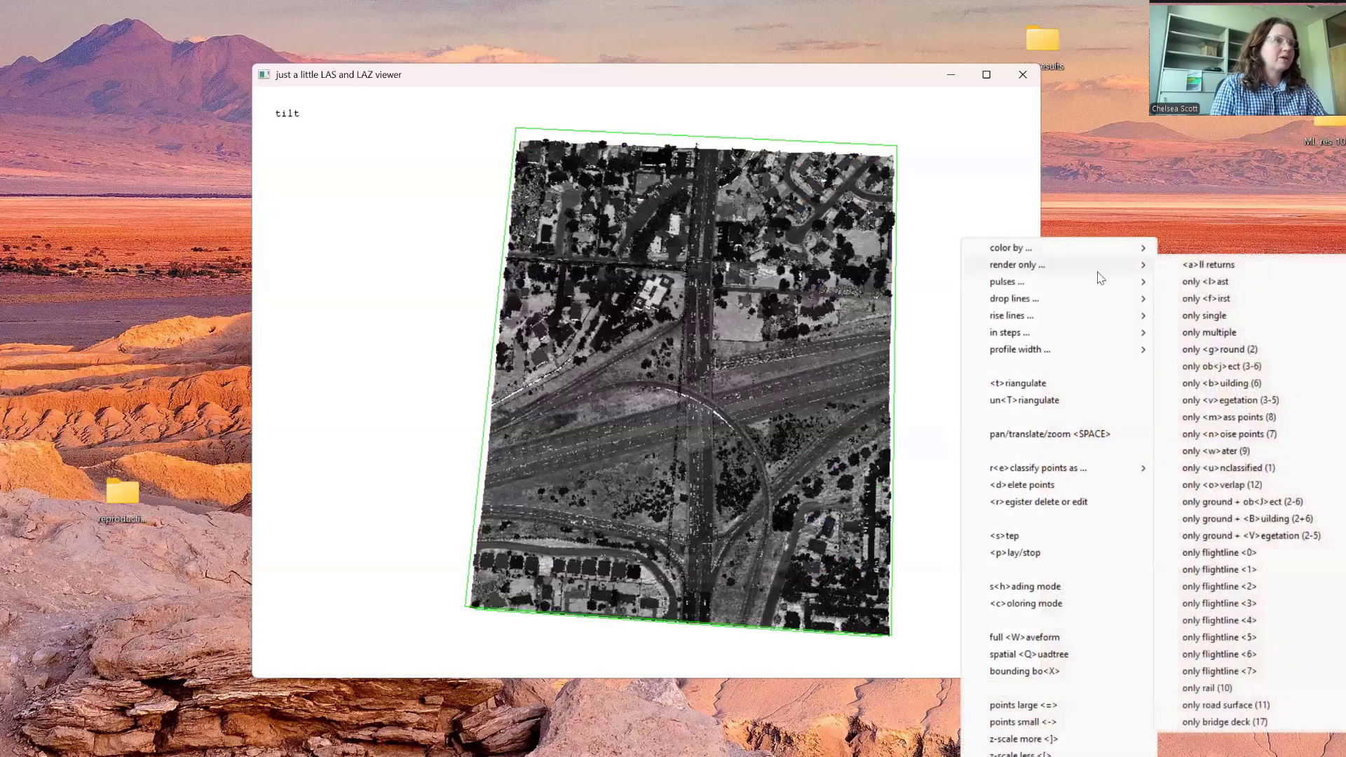
pyautogui.click(1203, 282)
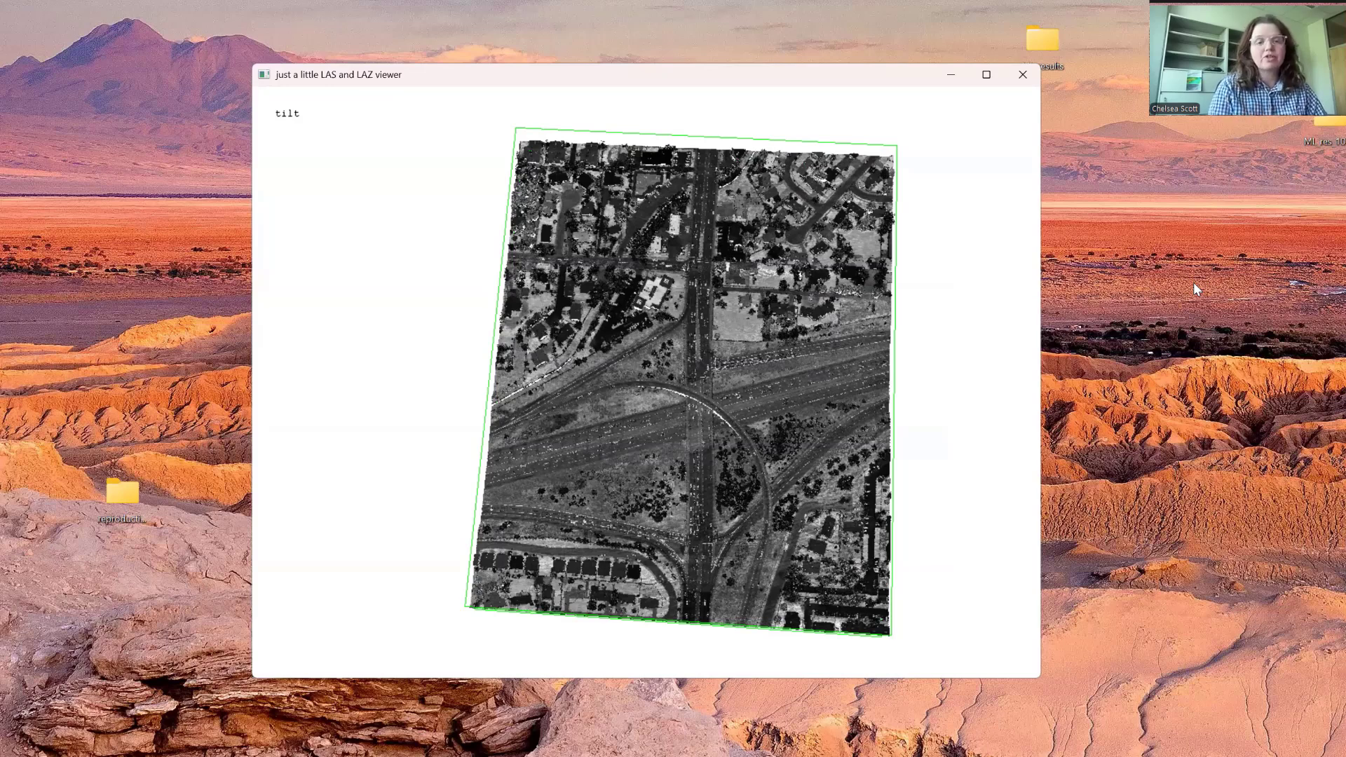
# - Render only the ground points (2) and tilt the cloud to inspect the bare surface
pyautogui.rightClick(955, 319)
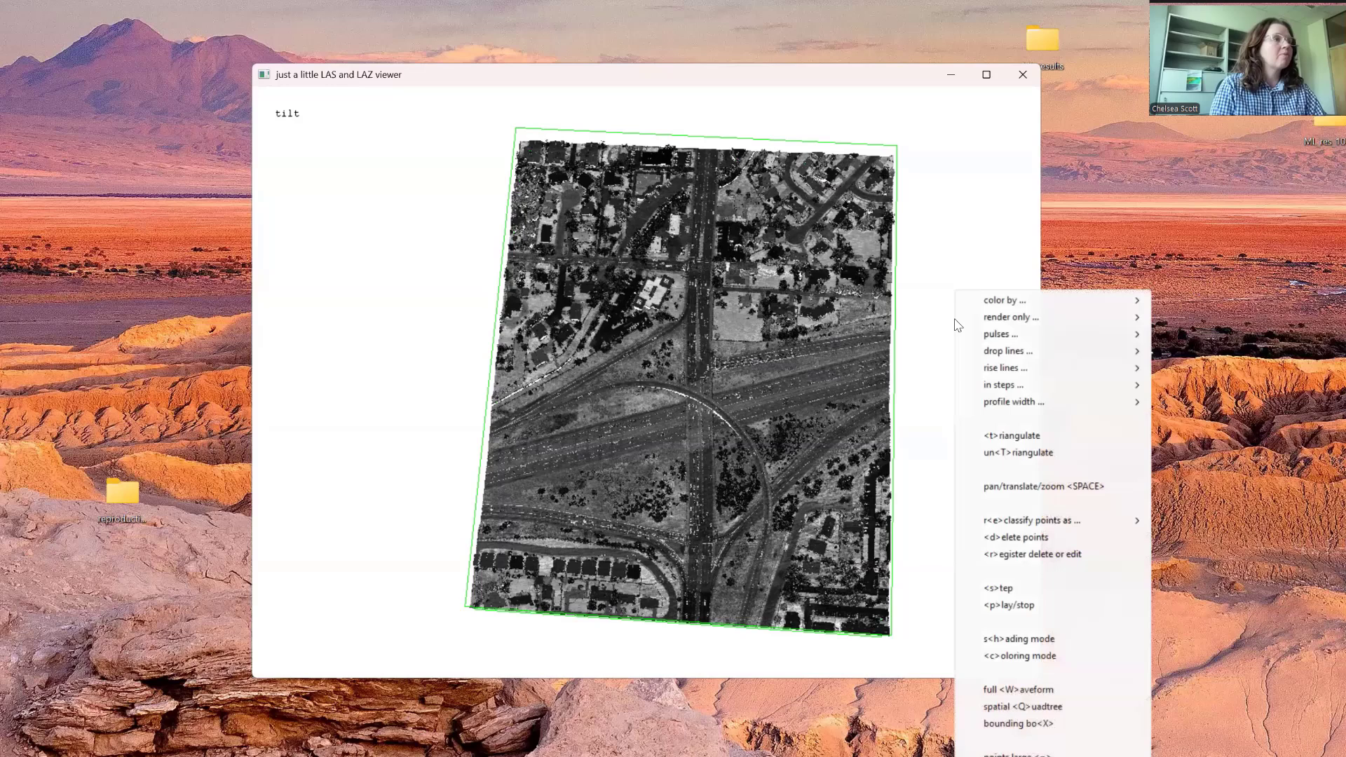
pyautogui.moveTo(1023, 317)
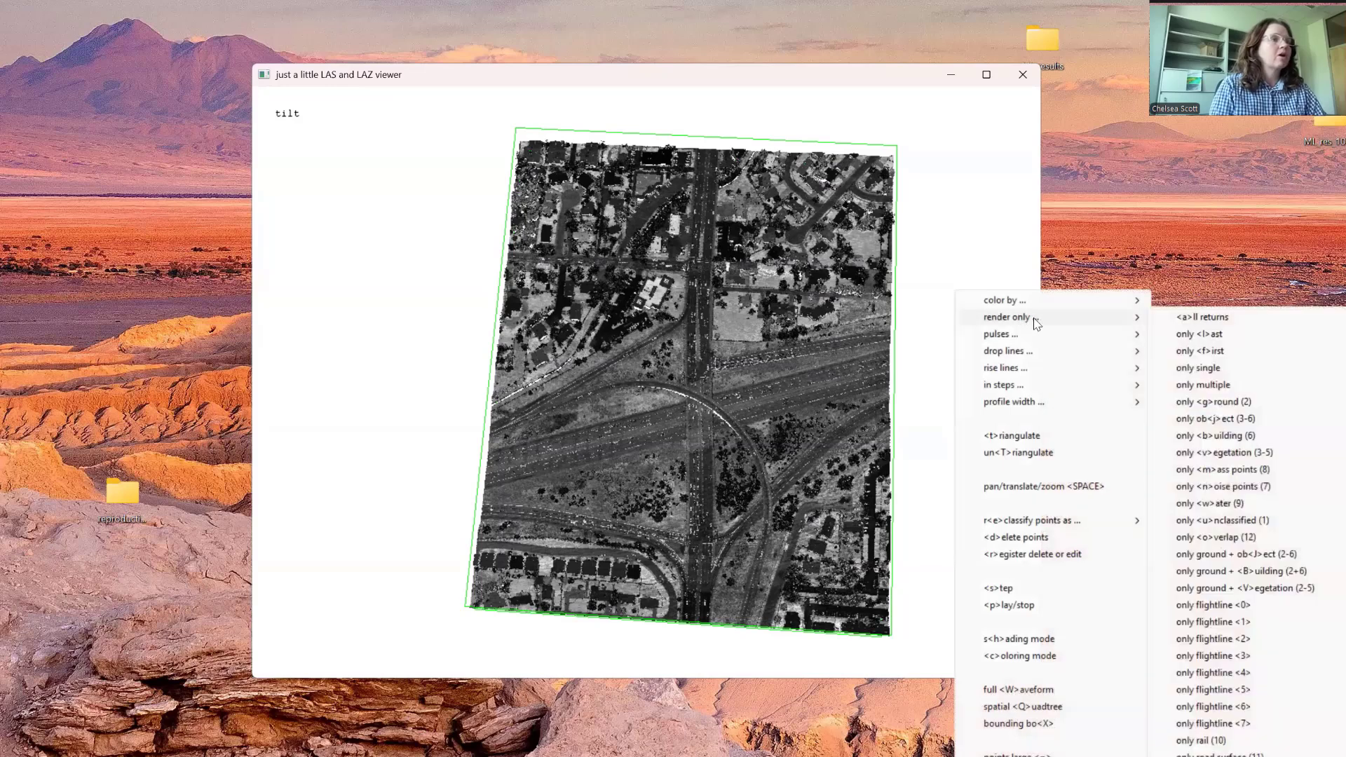
pyautogui.click(1265, 404)
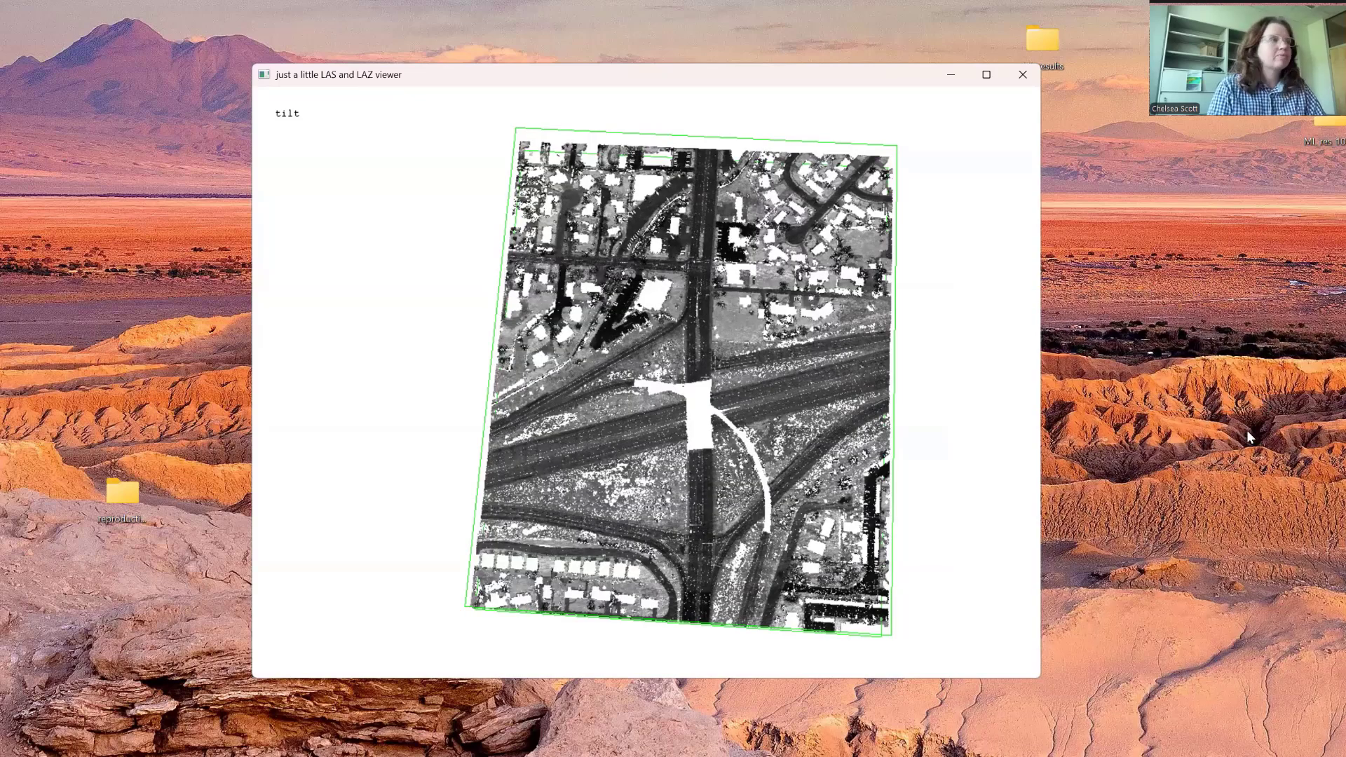
pyautogui.moveTo(830, 414); pyautogui.dragTo(923, 294)
# - Try rendering only the vegetation points (3-5), and restore the display to all returns
pyautogui.rightClick(925, 289)
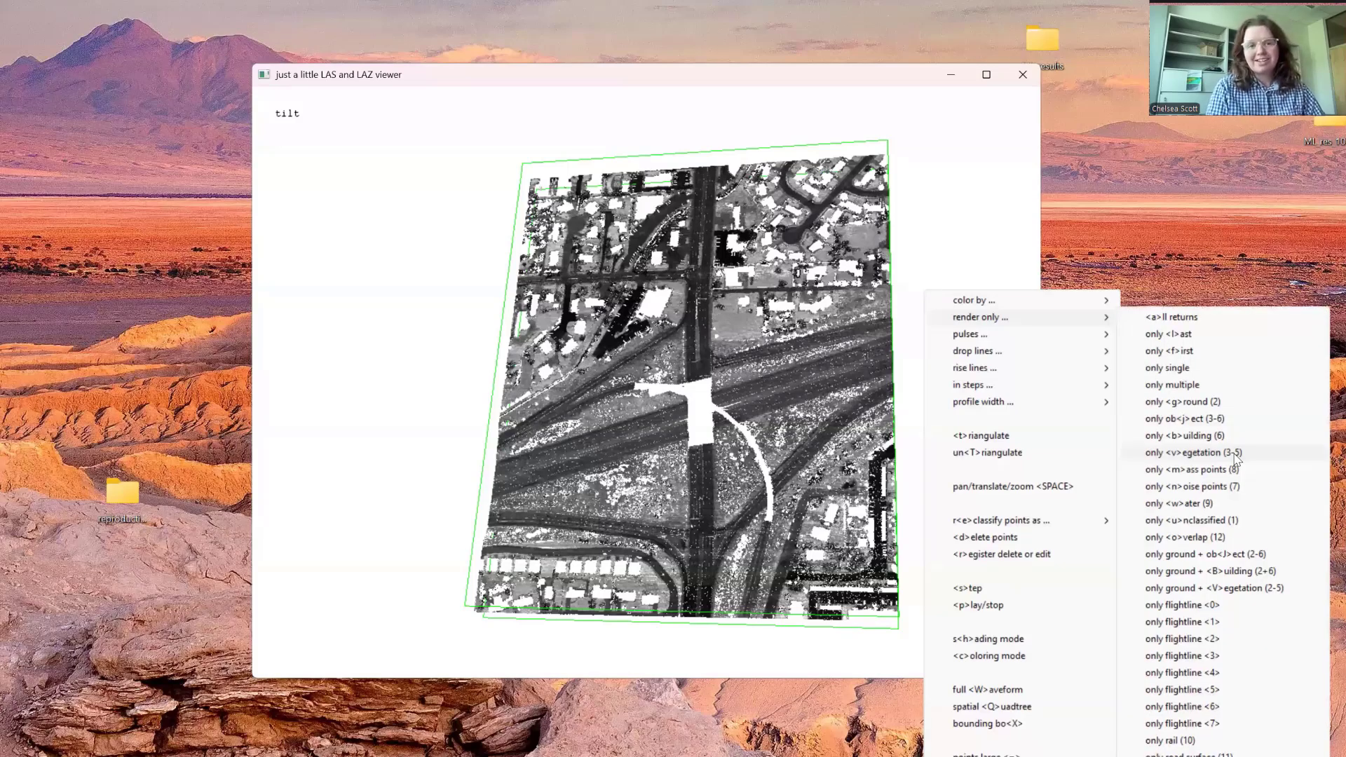
pyautogui.click(1235, 456)
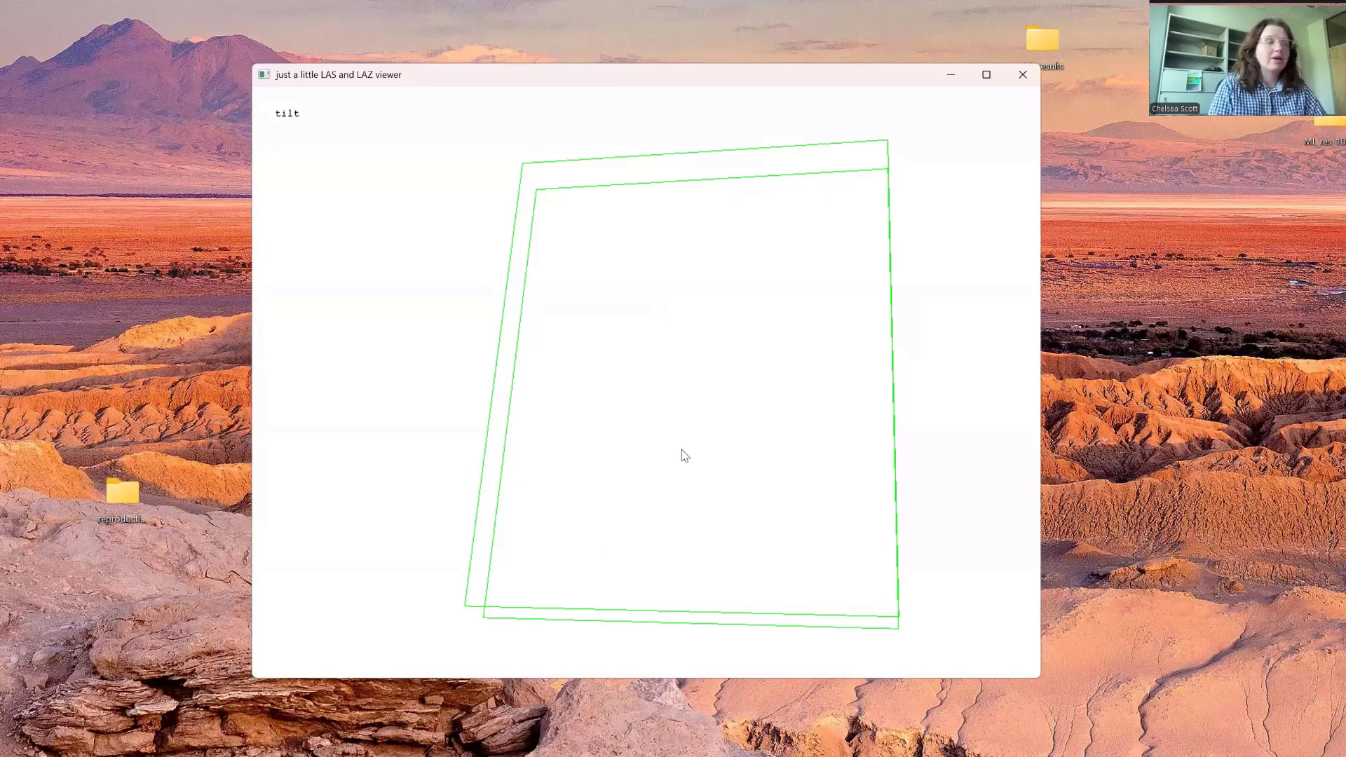
pyautogui.rightClick(967, 335)
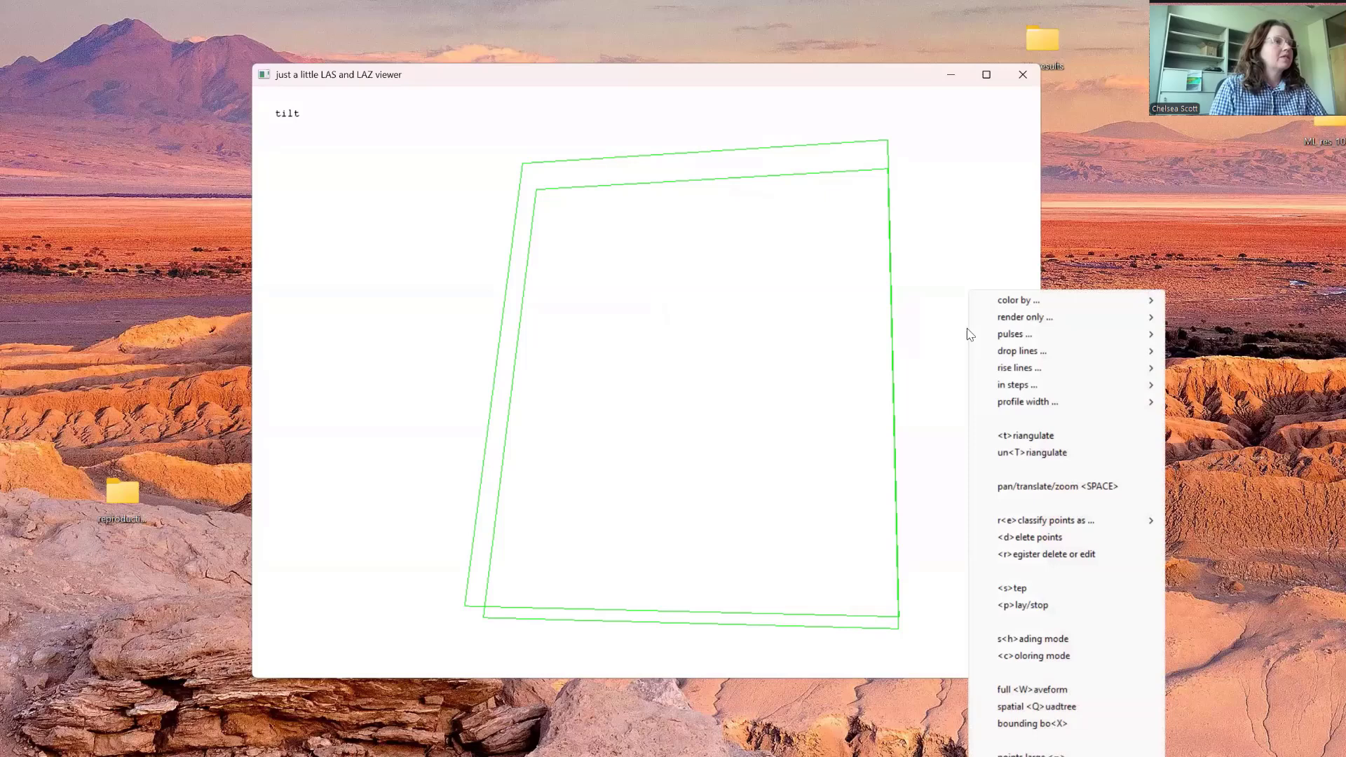
pyautogui.moveTo(1025, 319)
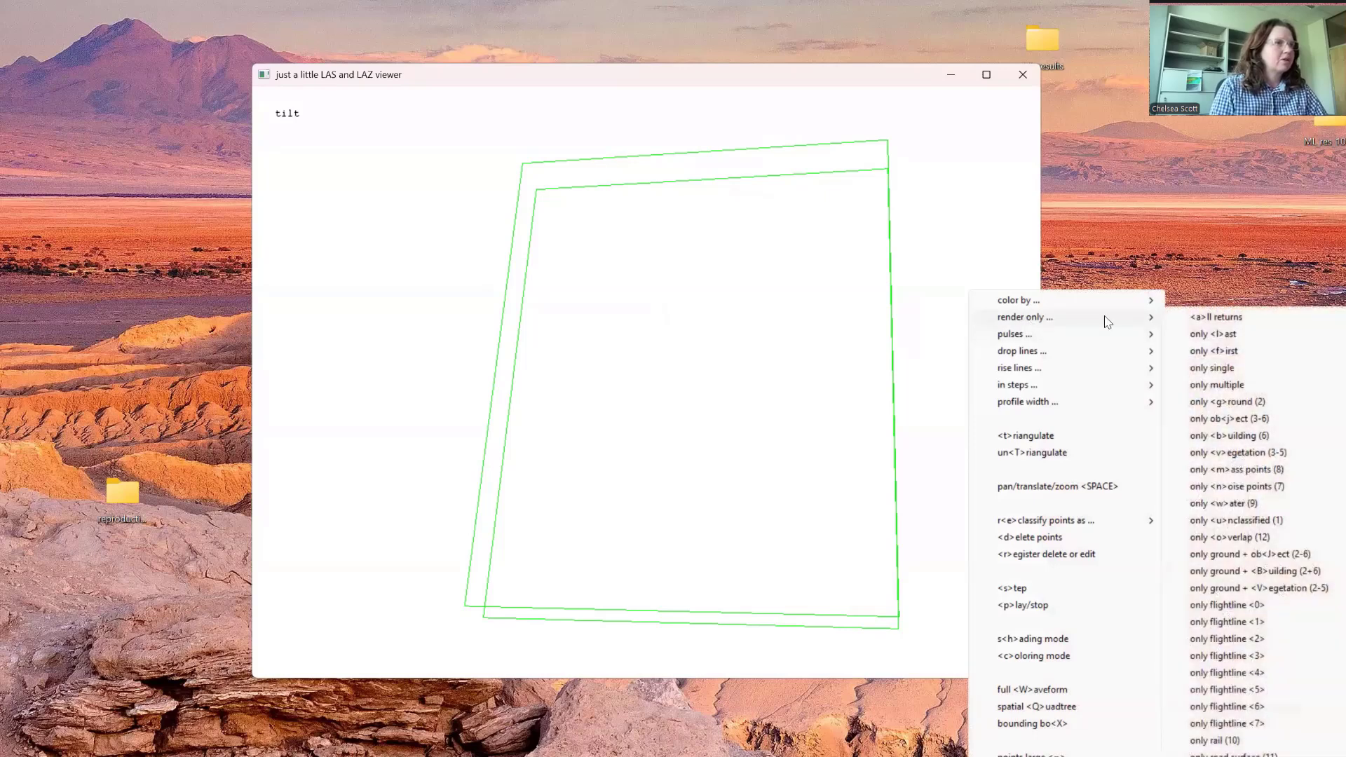
pyautogui.click(1224, 318)
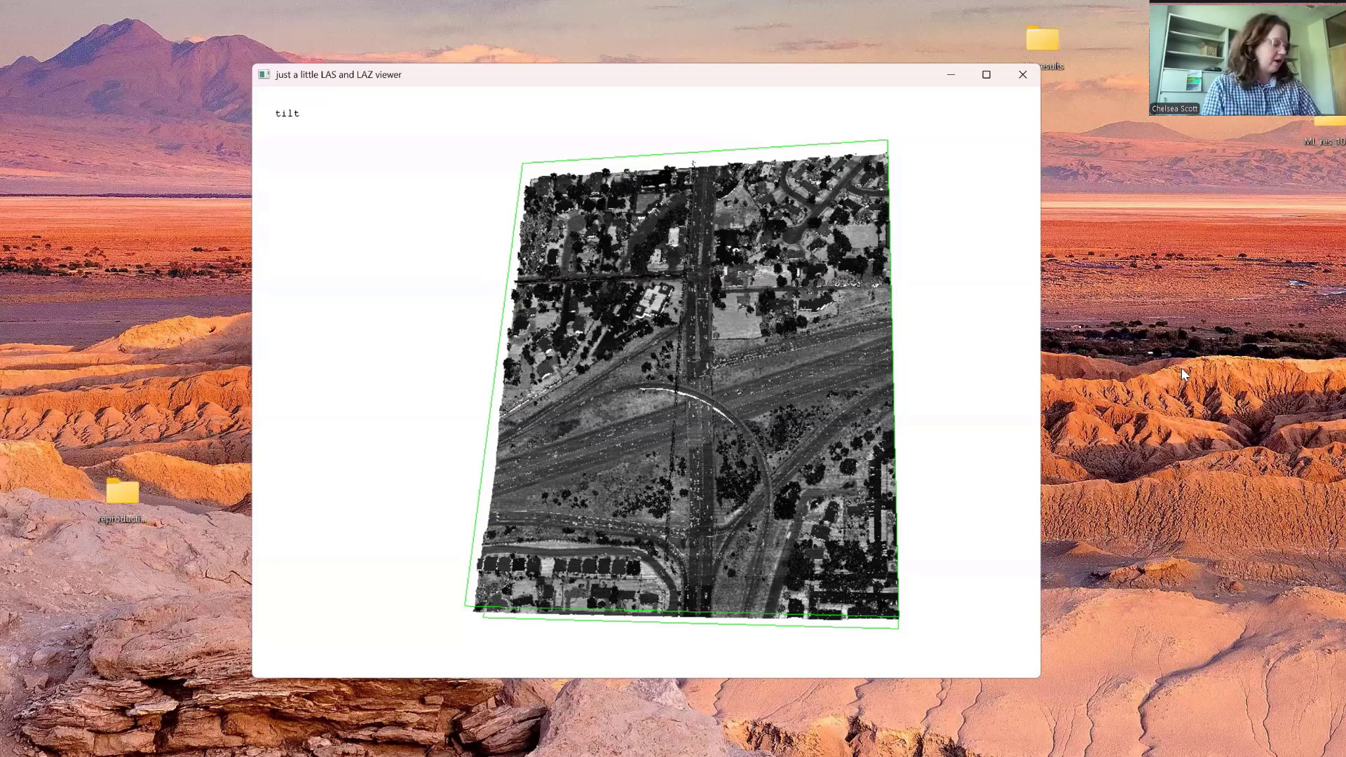
# - Start a cross-section selection and move its band up over the highway interchange, just above the curved ramp near the lower edge
pyautogui.press('c')
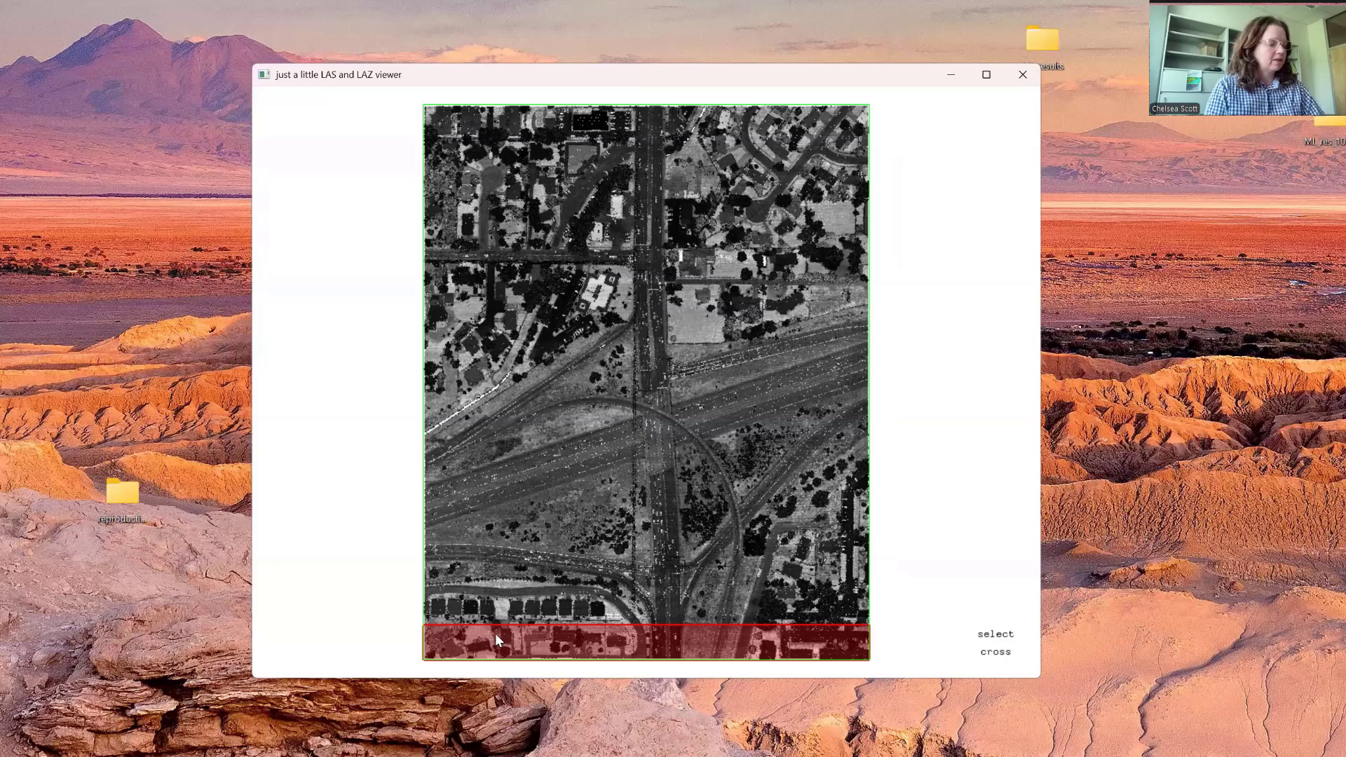
pyautogui.press('Up')
pyautogui.press('Up')
pyautogui.press('Up')
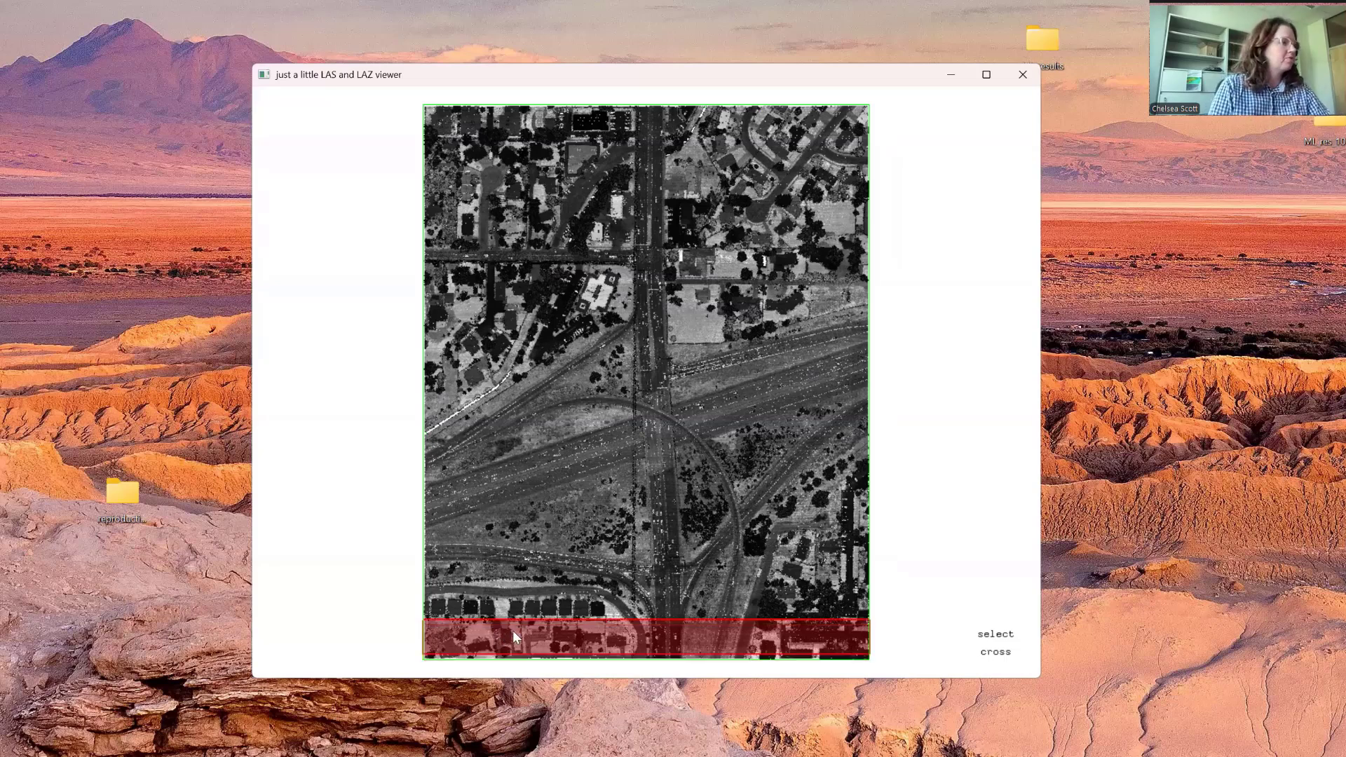
pyautogui.press('Up')
pyautogui.press('Up')
pyautogui.press('Up')
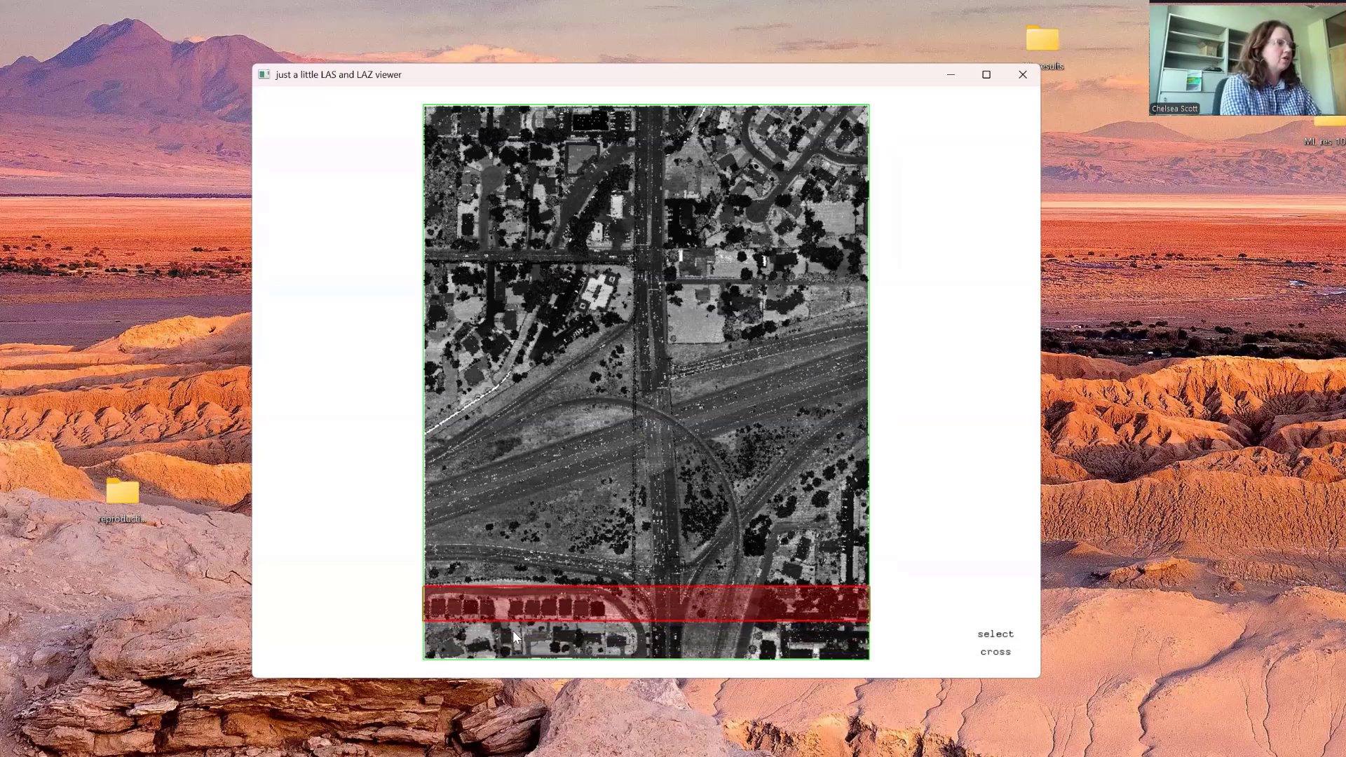
pyautogui.press('Up')
pyautogui.press('Up')
pyautogui.press('Up')
pyautogui.press('Up')
pyautogui.press('Up')
pyautogui.press('Up')
pyautogui.press('Up')
pyautogui.press('Up')
pyautogui.press('Up')
pyautogui.press('Up')
pyautogui.press('Up')
pyautogui.press('Up')
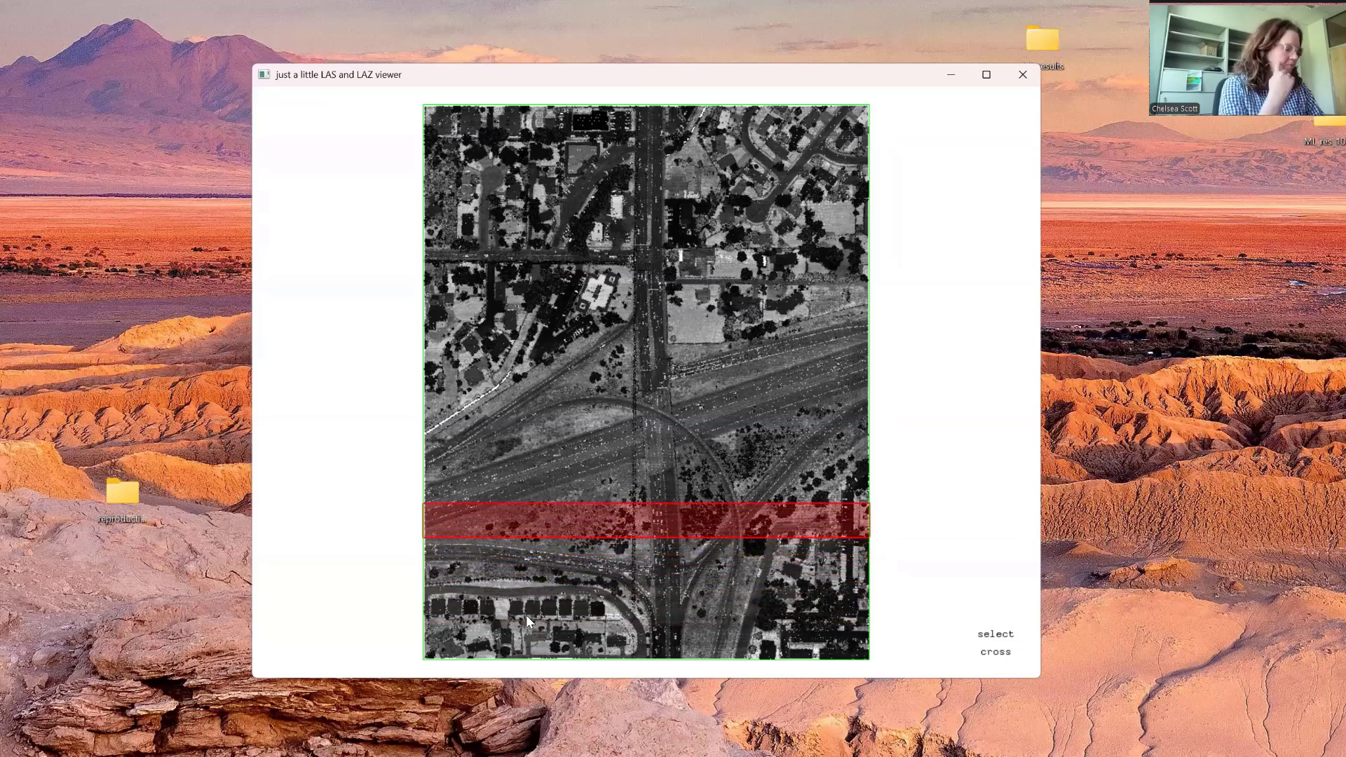
# - Display only the selected cross section and tilt it to a low side angle to inspect the terrain profile
pyautogui.press('Return')
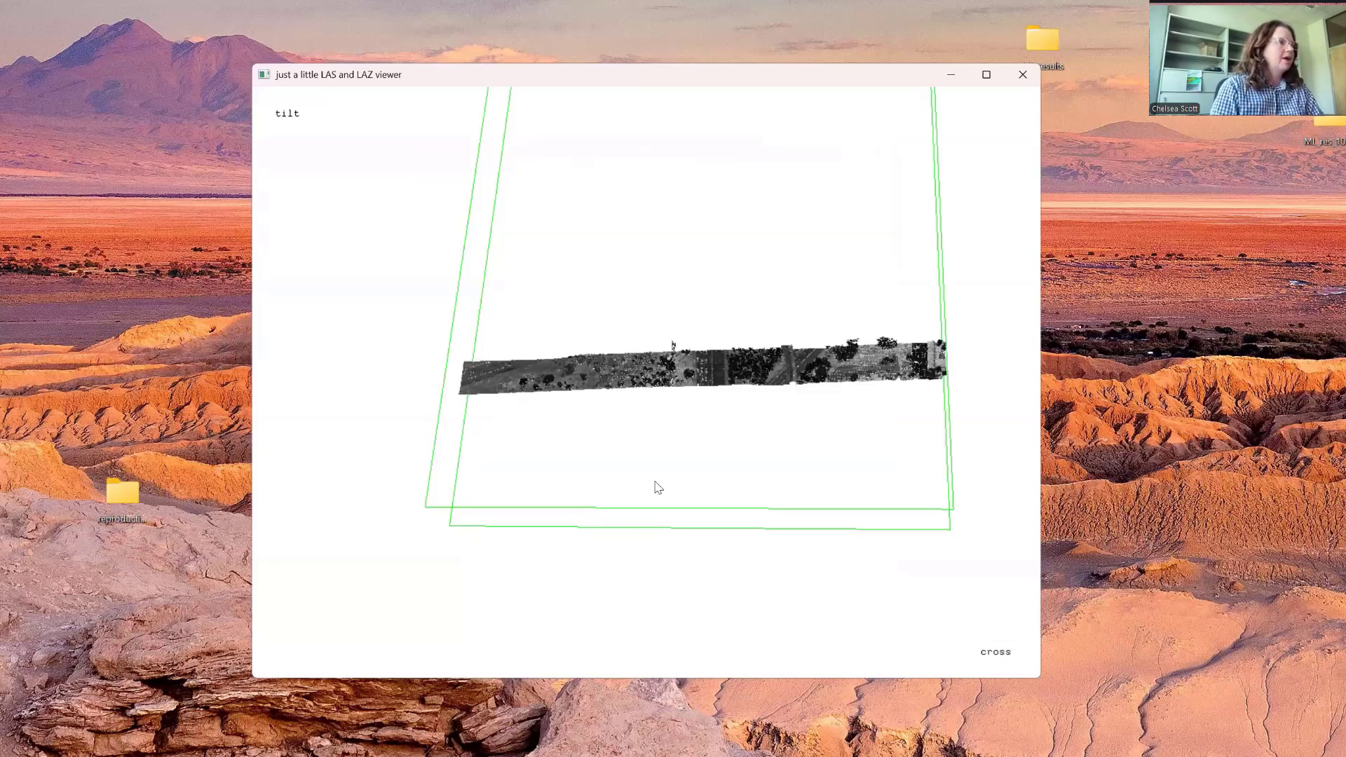
pyautogui.moveTo(654, 484); pyautogui.dragTo(704, 399)
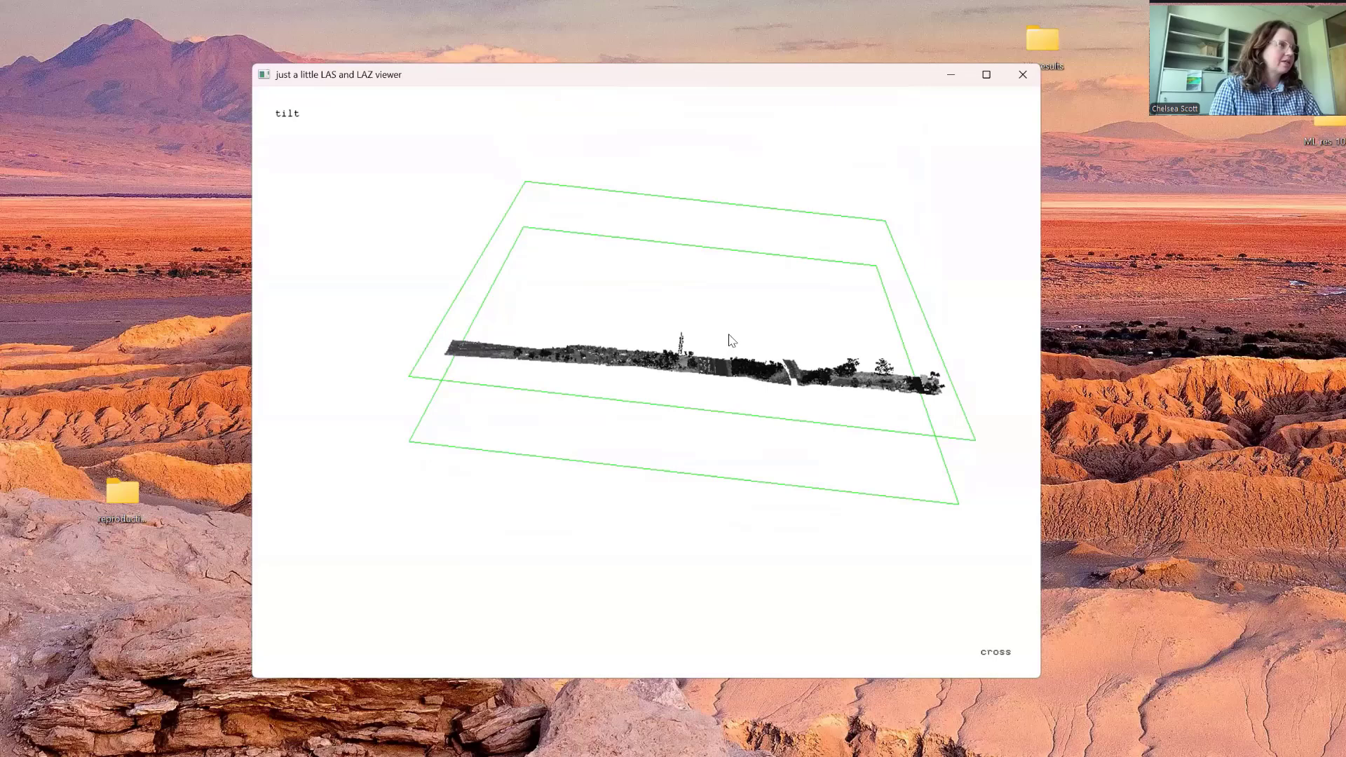
pyautogui.moveTo(730, 340)
pyautogui.mouseDown()
pyautogui.moveTo(712, 267)
pyautogui.moveTo(692, 469)
pyautogui.moveTo(725, 330)
pyautogui.mouseUp()
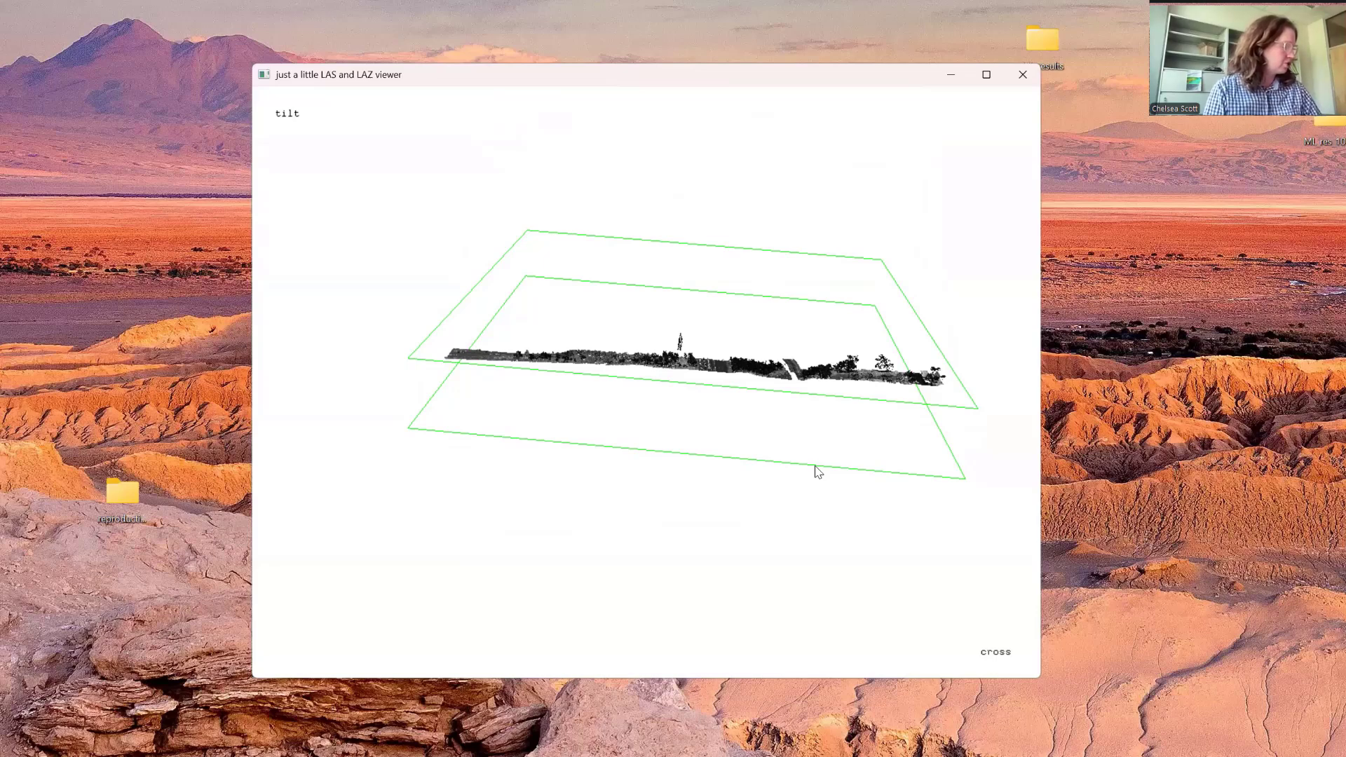
pyautogui.press('s')
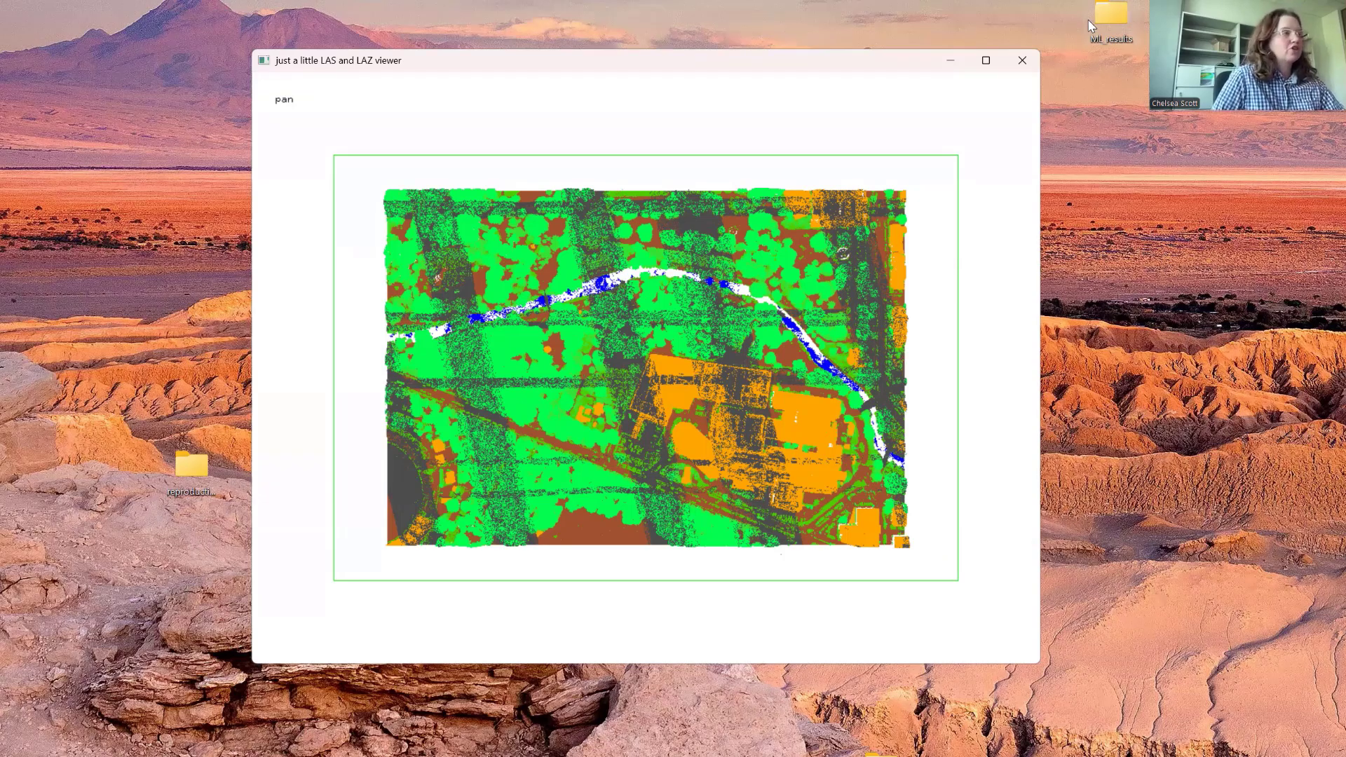
# - Tilt the classification-colored point cloud between oblique and overhead angles to examine its vegetation, buildings and stream
pyautogui.moveTo(709, 466); pyautogui.dragTo(729, 257)
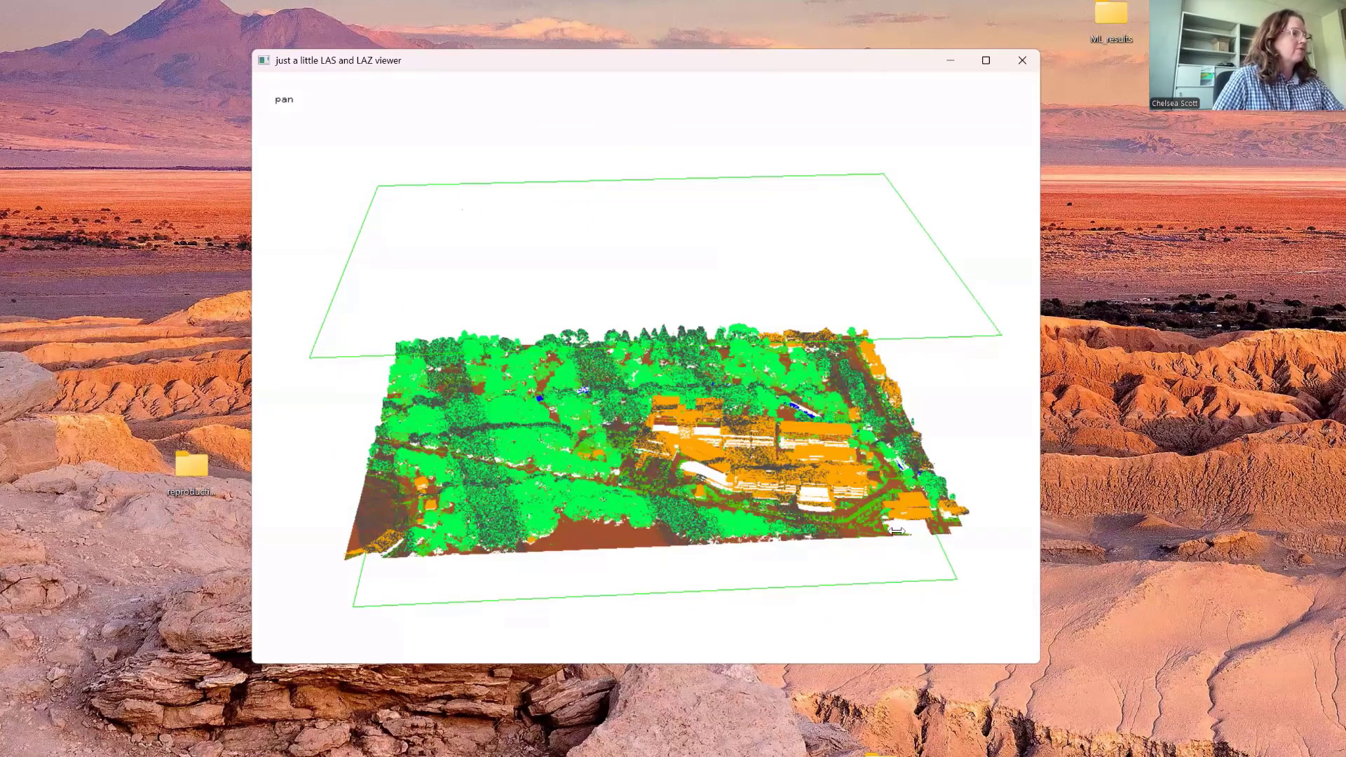
pyautogui.moveTo(716, 388); pyautogui.dragTo(811, 496)
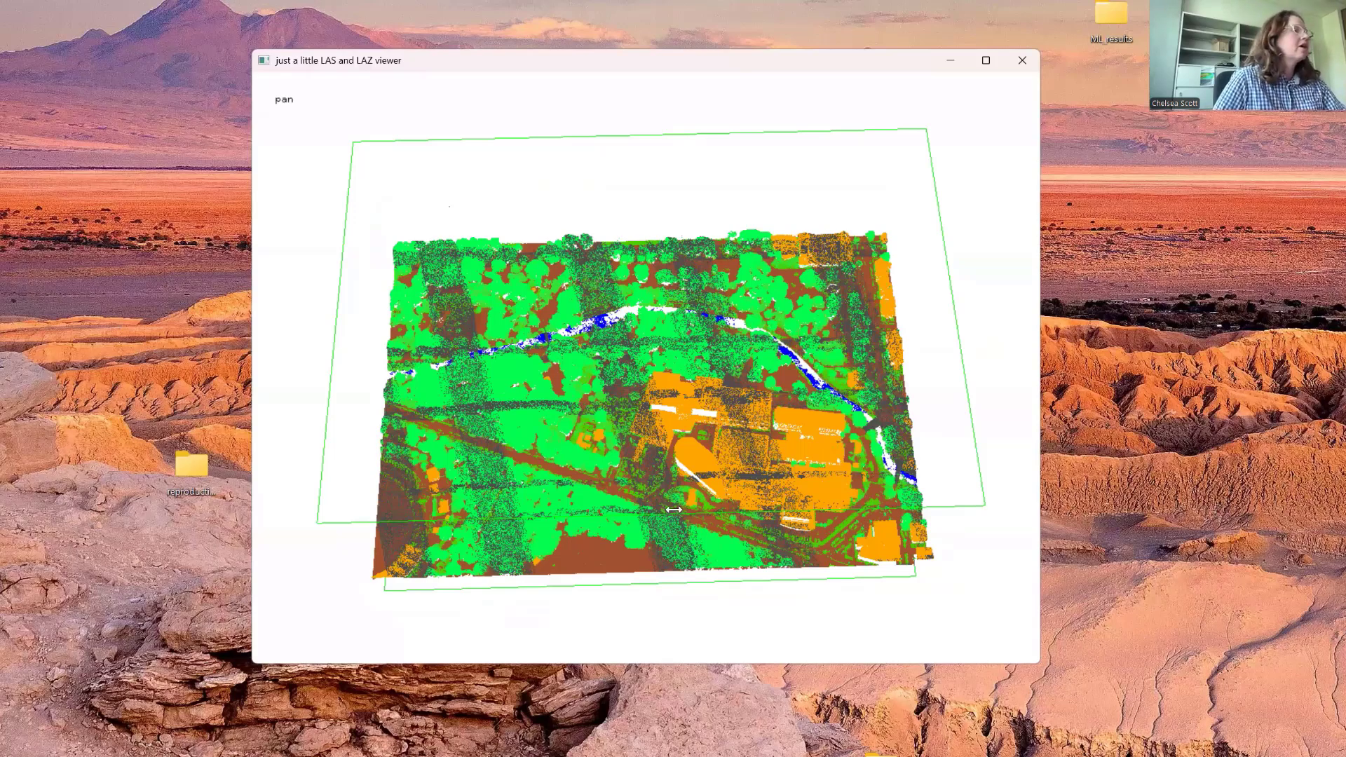
pyautogui.moveTo(674, 511); pyautogui.dragTo(679, 441)
pyautogui.moveTo(680, 385); pyautogui.dragTo(671, 486)
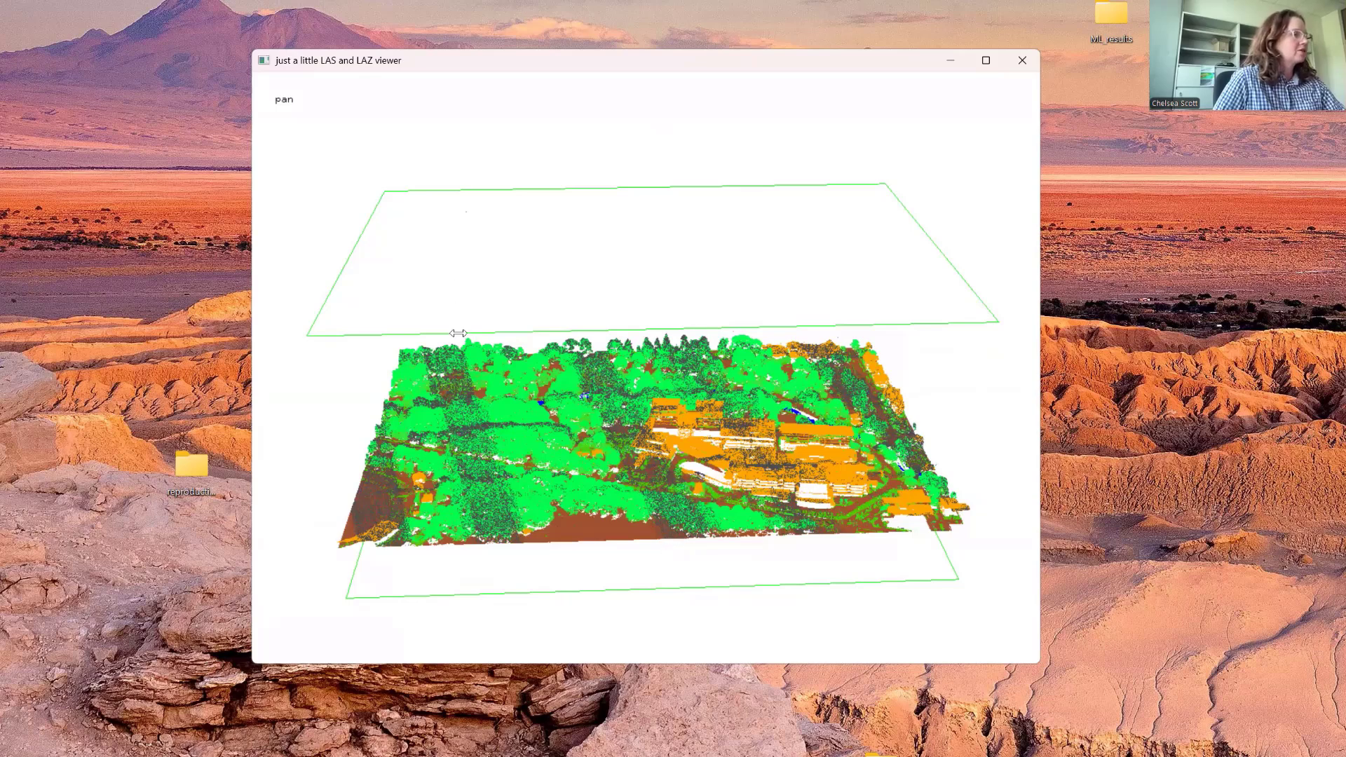
pyautogui.moveTo(598, 212); pyautogui.dragTo(707, 620)
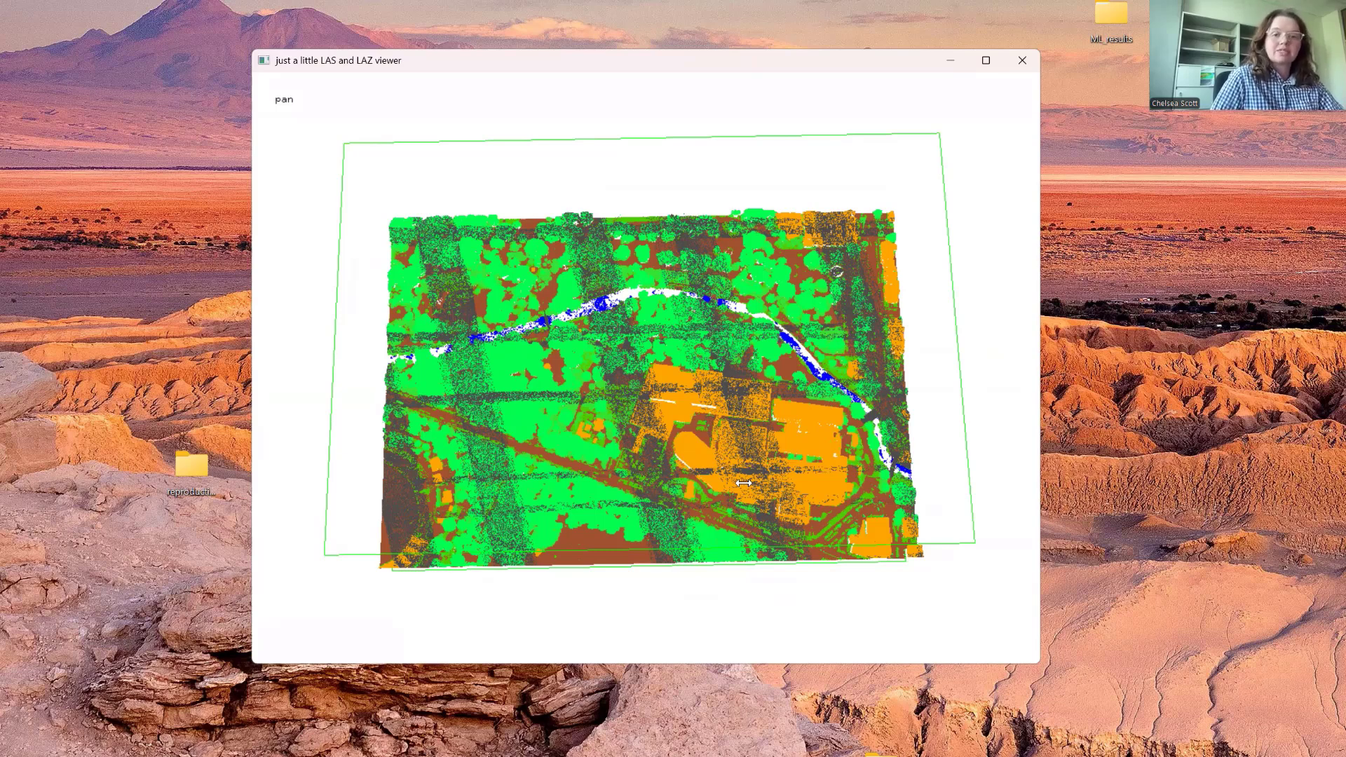
# - Color the points by elevation (black->red->yellow->white) and tilt the cloud to inspect the relief
pyautogui.rightClick(635, 167)
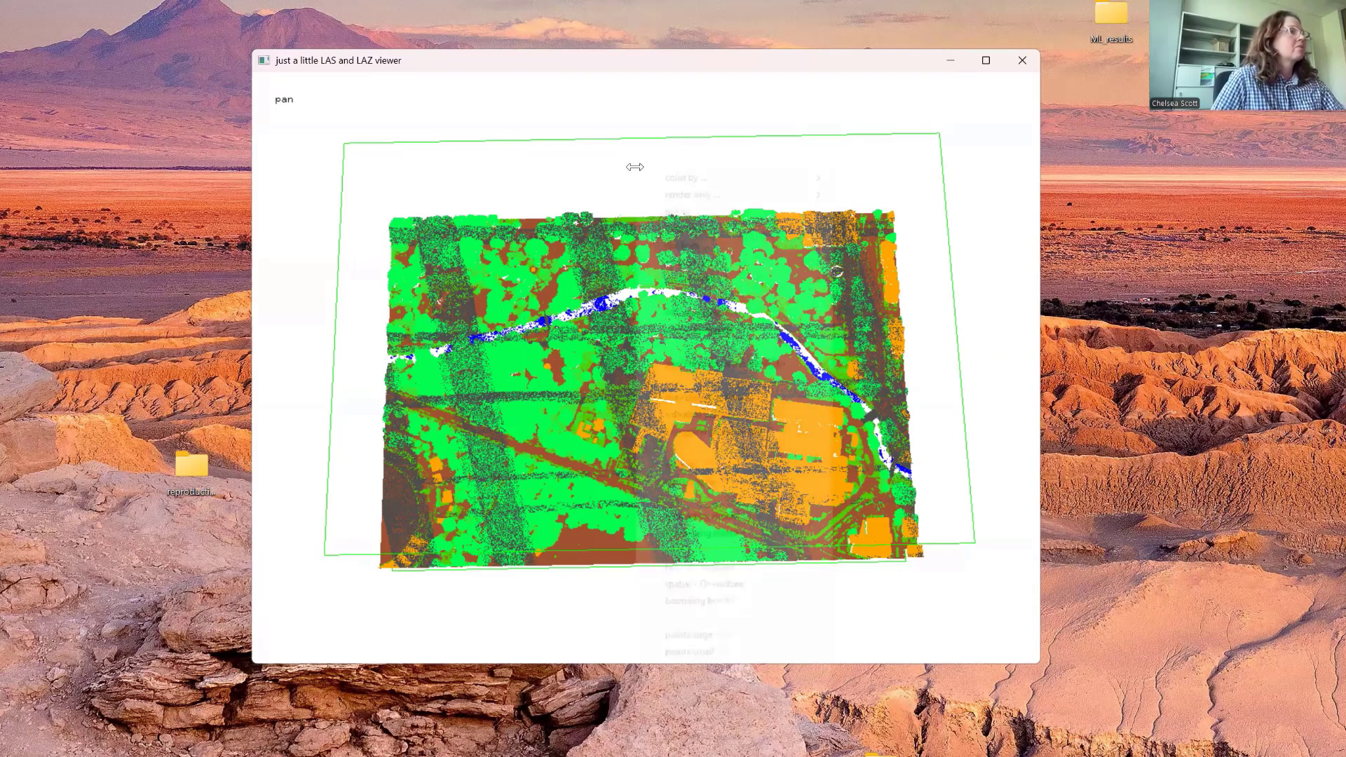
pyautogui.moveTo(674, 180)
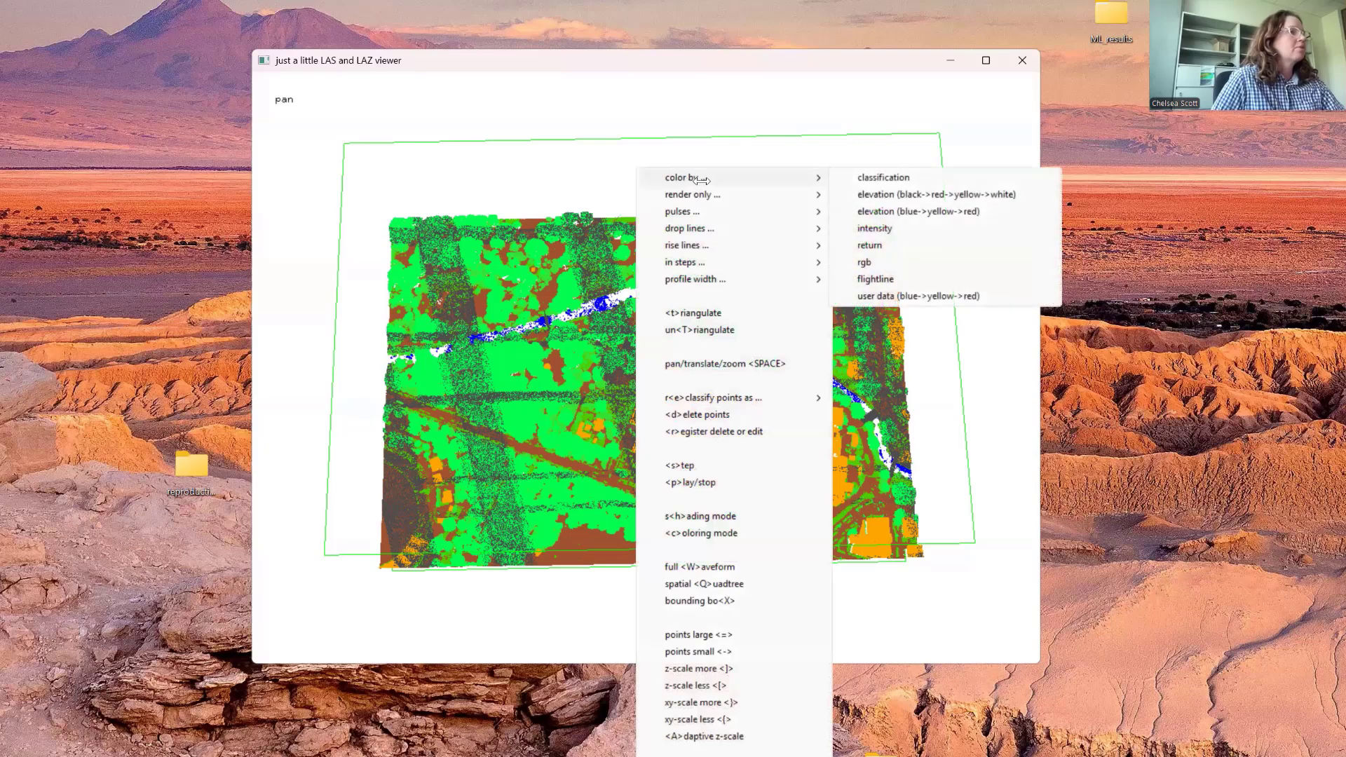
pyautogui.click(886, 196)
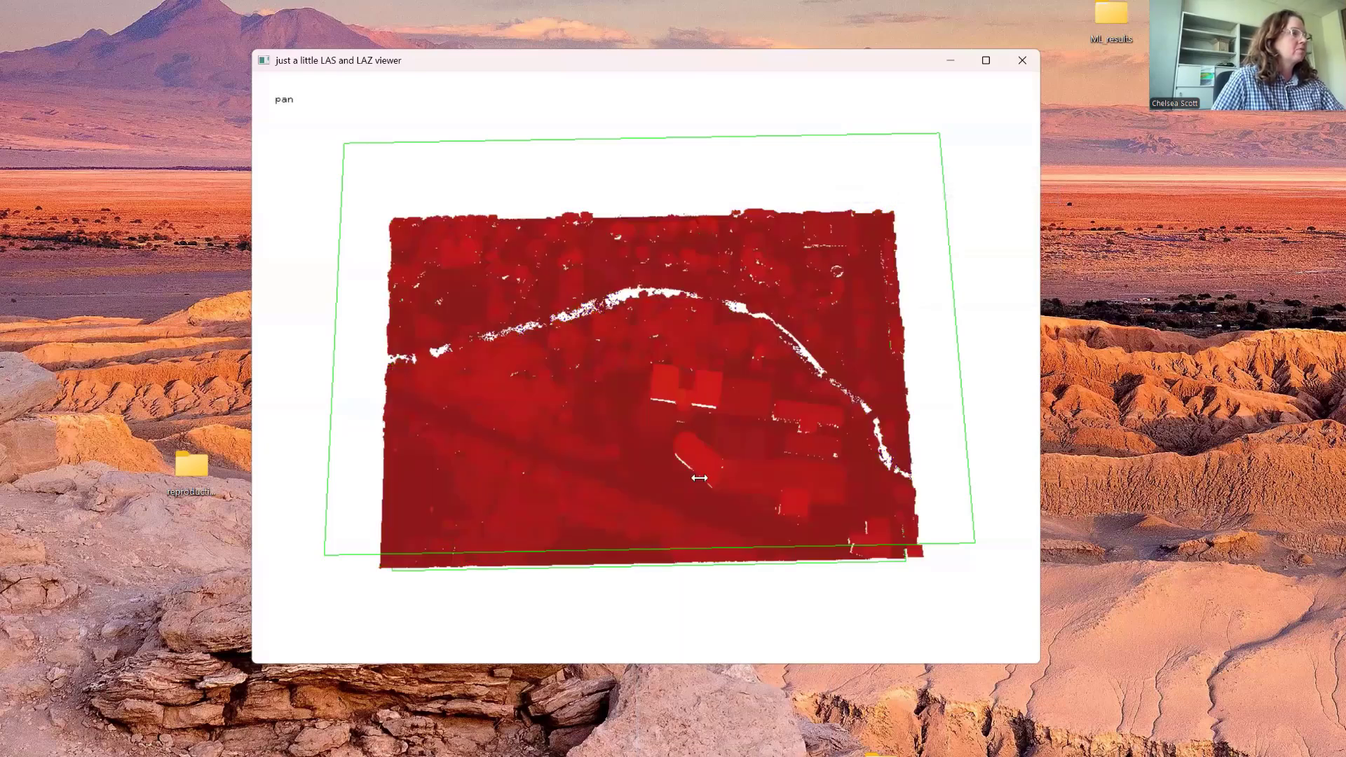
pyautogui.moveTo(700, 477); pyautogui.dragTo(724, 345)
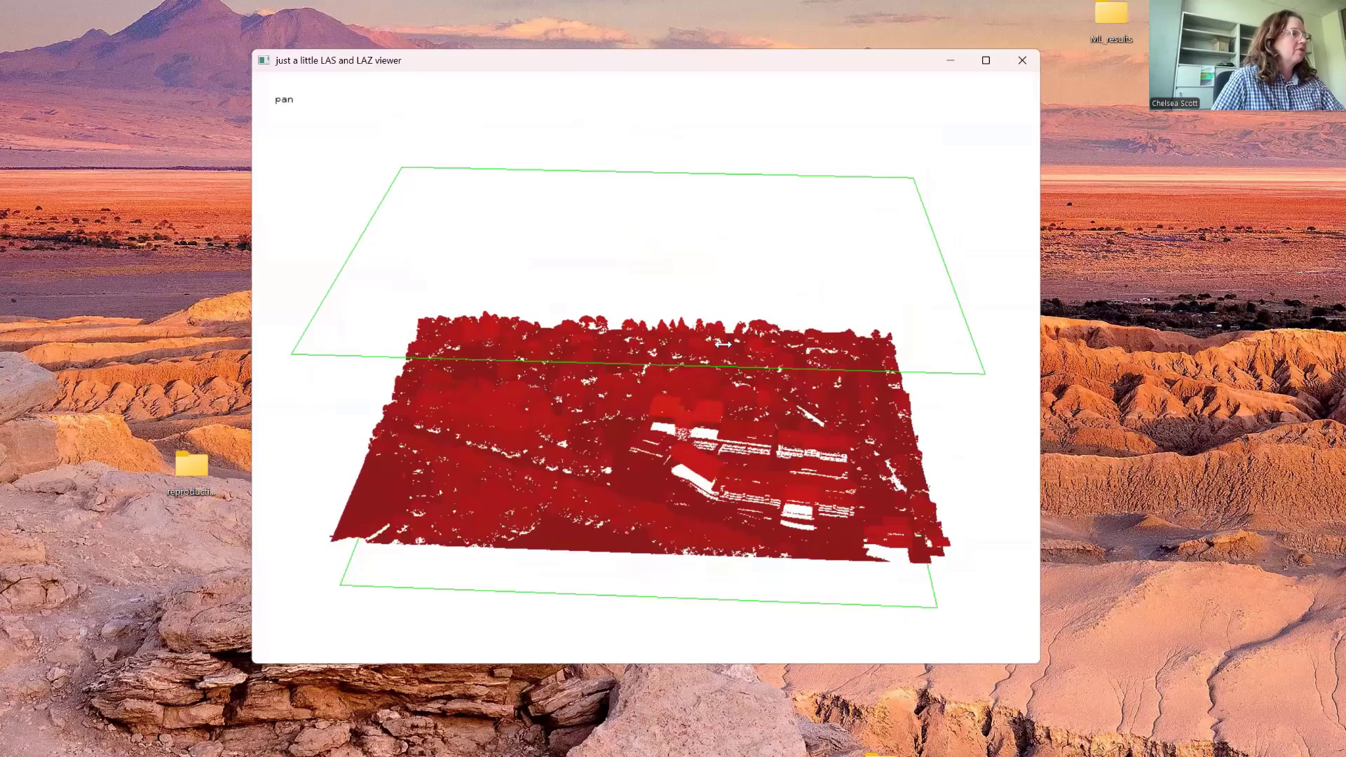
pyautogui.moveTo(576, 422); pyautogui.dragTo(592, 520)
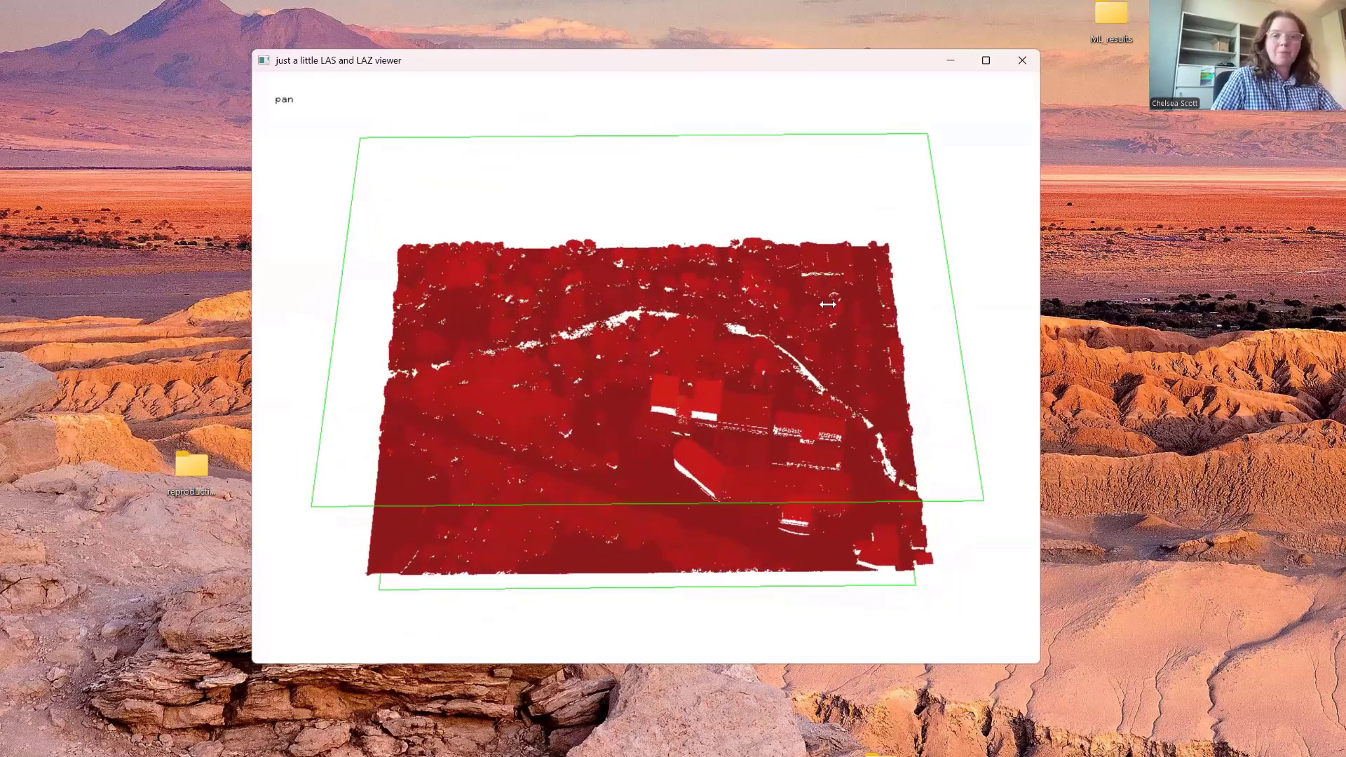
# - Switch the point coloring from elevation to intensity
pyautogui.rightClick(945, 129)
pyautogui.moveTo(964, 132)
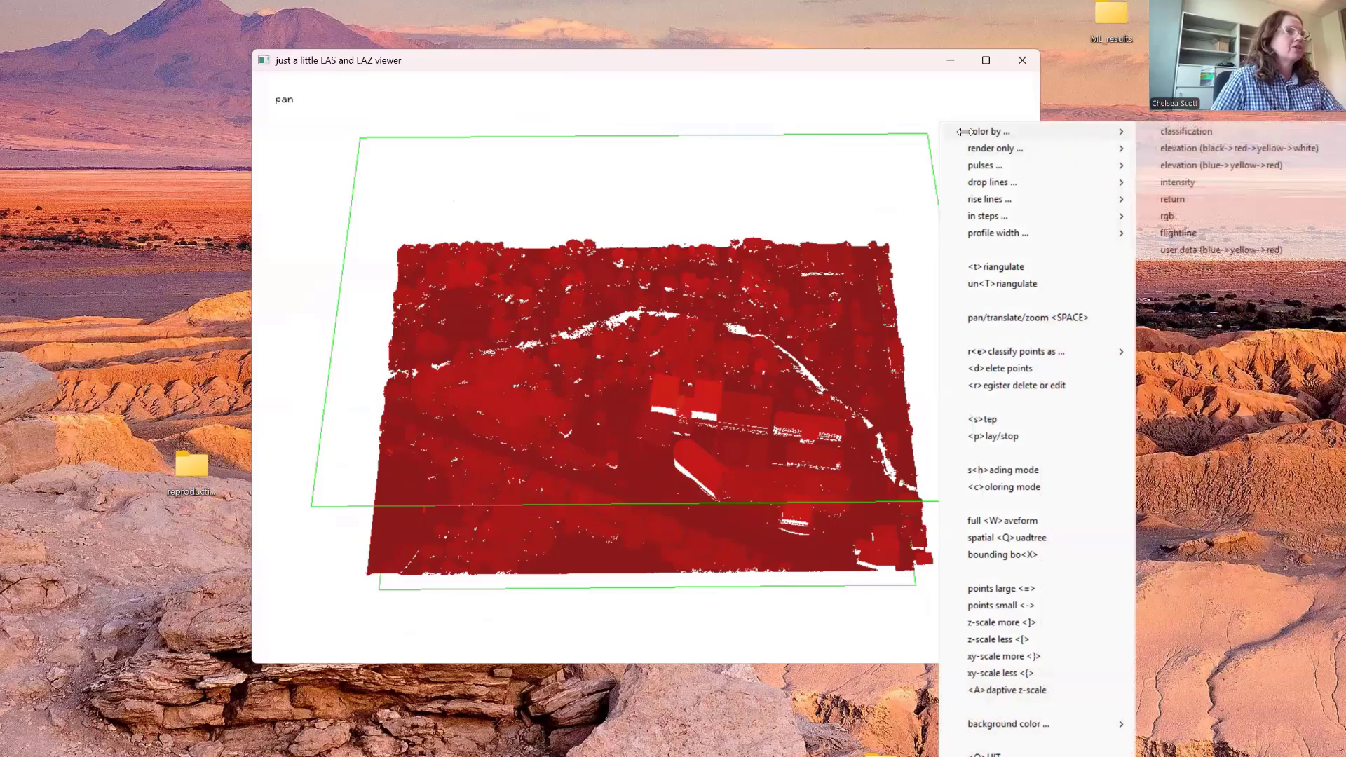
pyautogui.click(1183, 180)
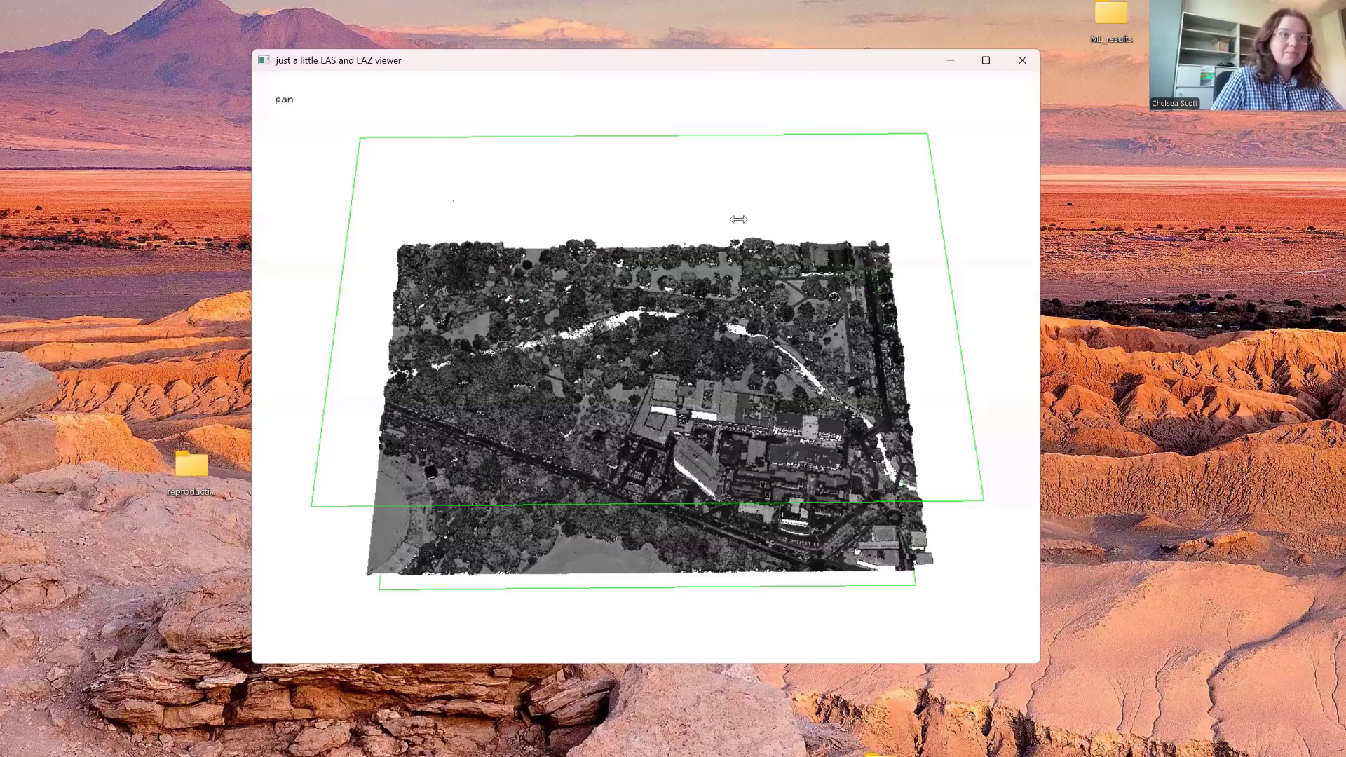
# - Render only the unclassified points (1) and tilt the cloud to examine how they are distributed
pyautogui.rightClick(951, 136)
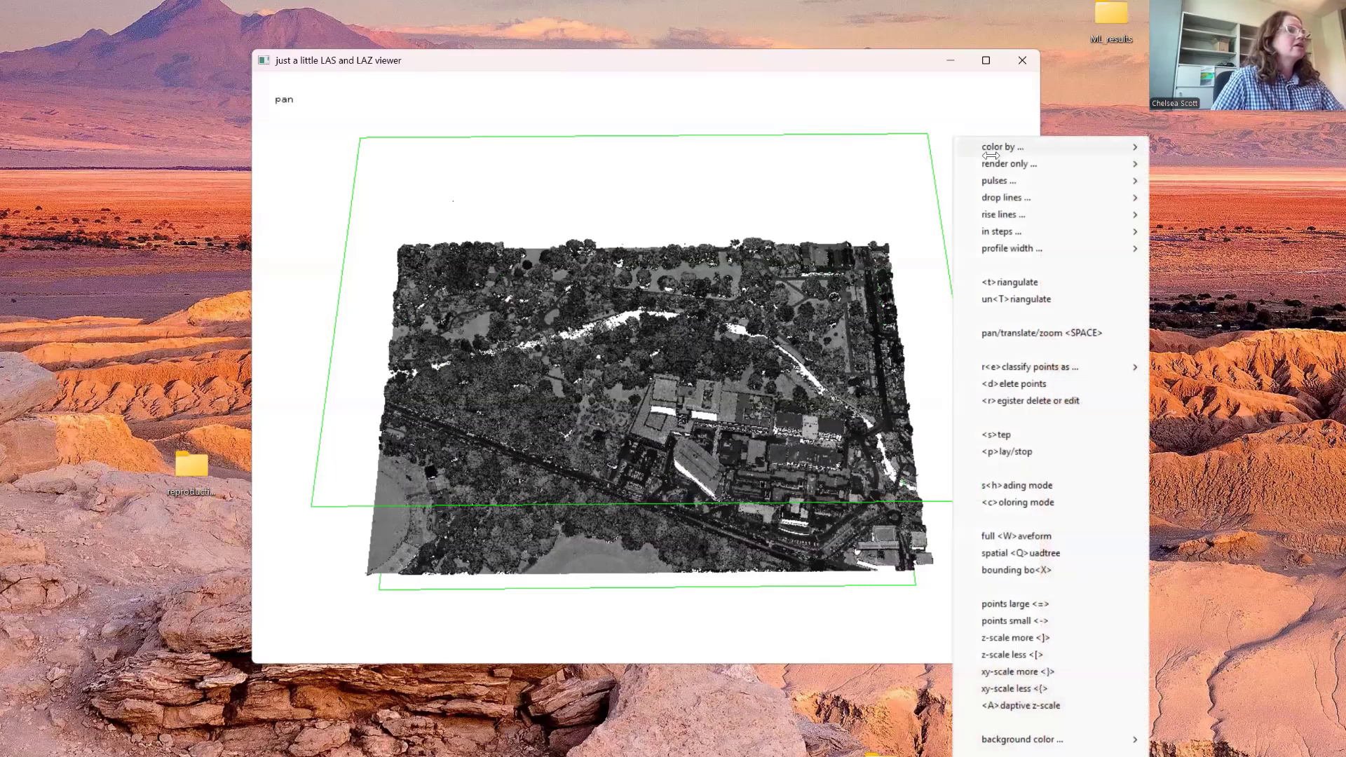
pyautogui.moveTo(990, 159)
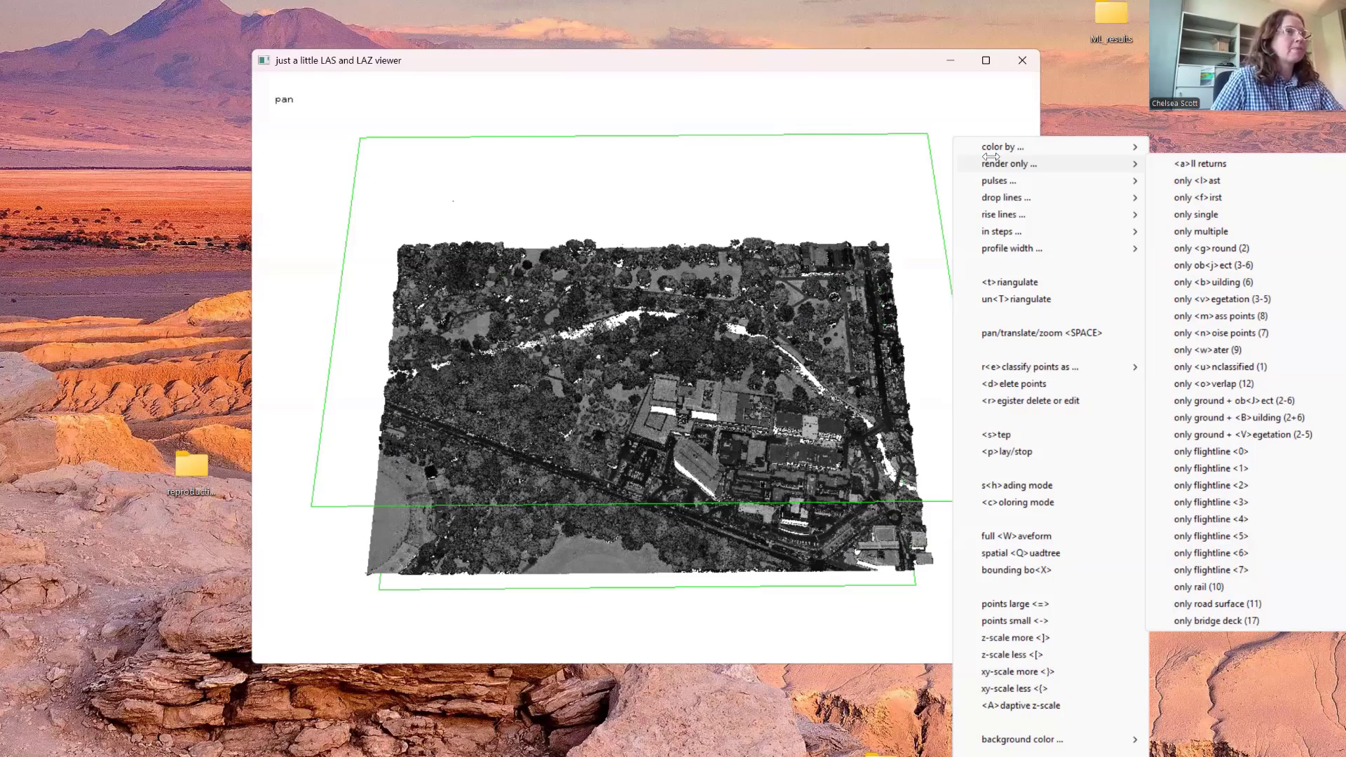
pyautogui.click(1267, 367)
pyautogui.moveTo(666, 440); pyautogui.dragTo(625, 449)
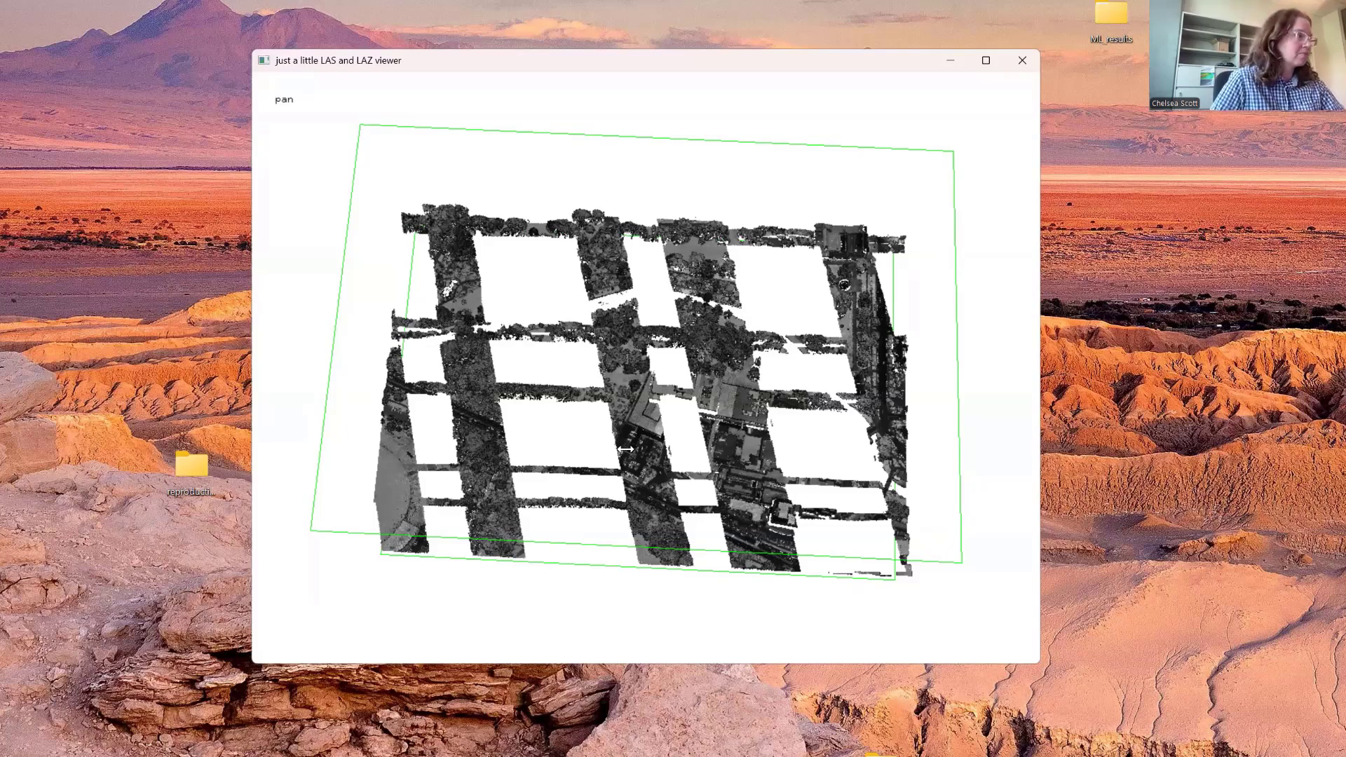
pyautogui.moveTo(625, 448); pyautogui.dragTo(743, 291)
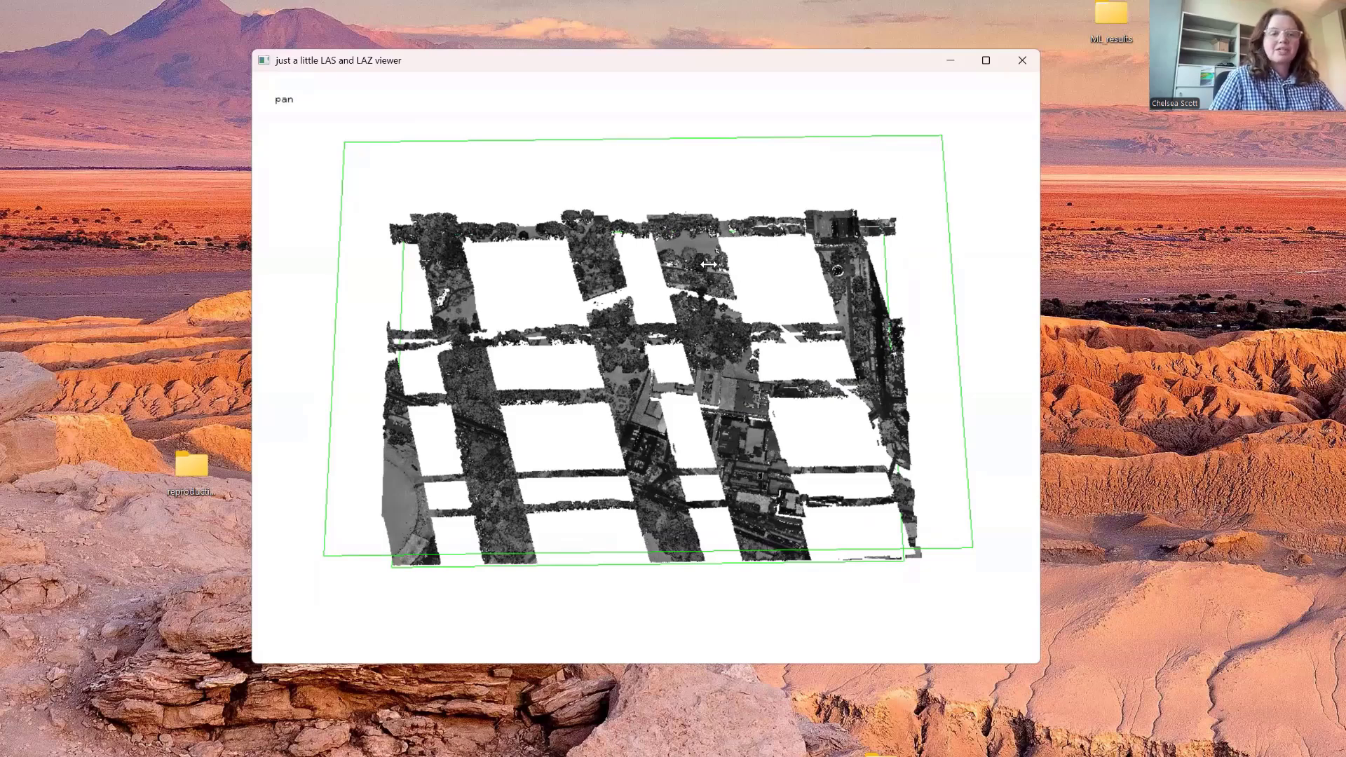
# - Render only the ground points (2) and tilt the cloud to inspect the surface without trees and buildings
pyautogui.rightClick(767, 259)
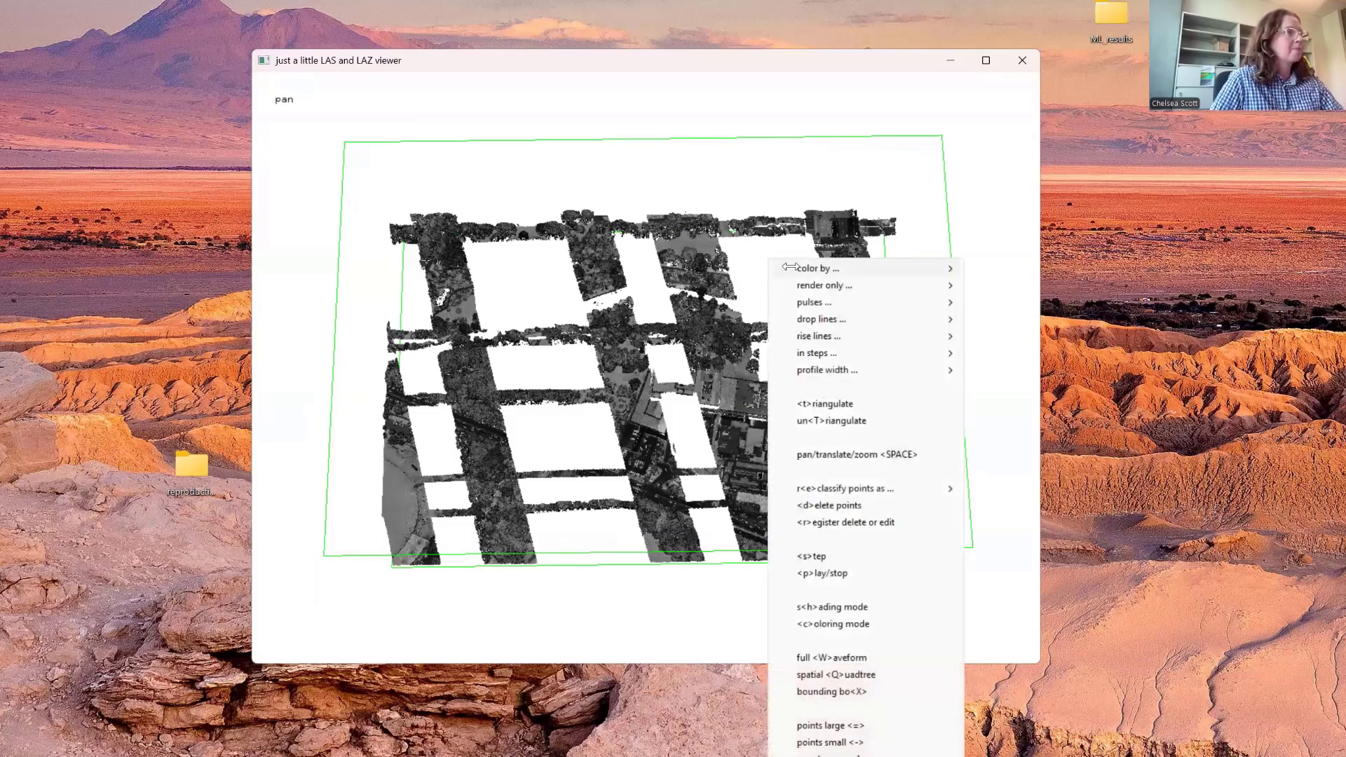
pyautogui.moveTo(806, 283)
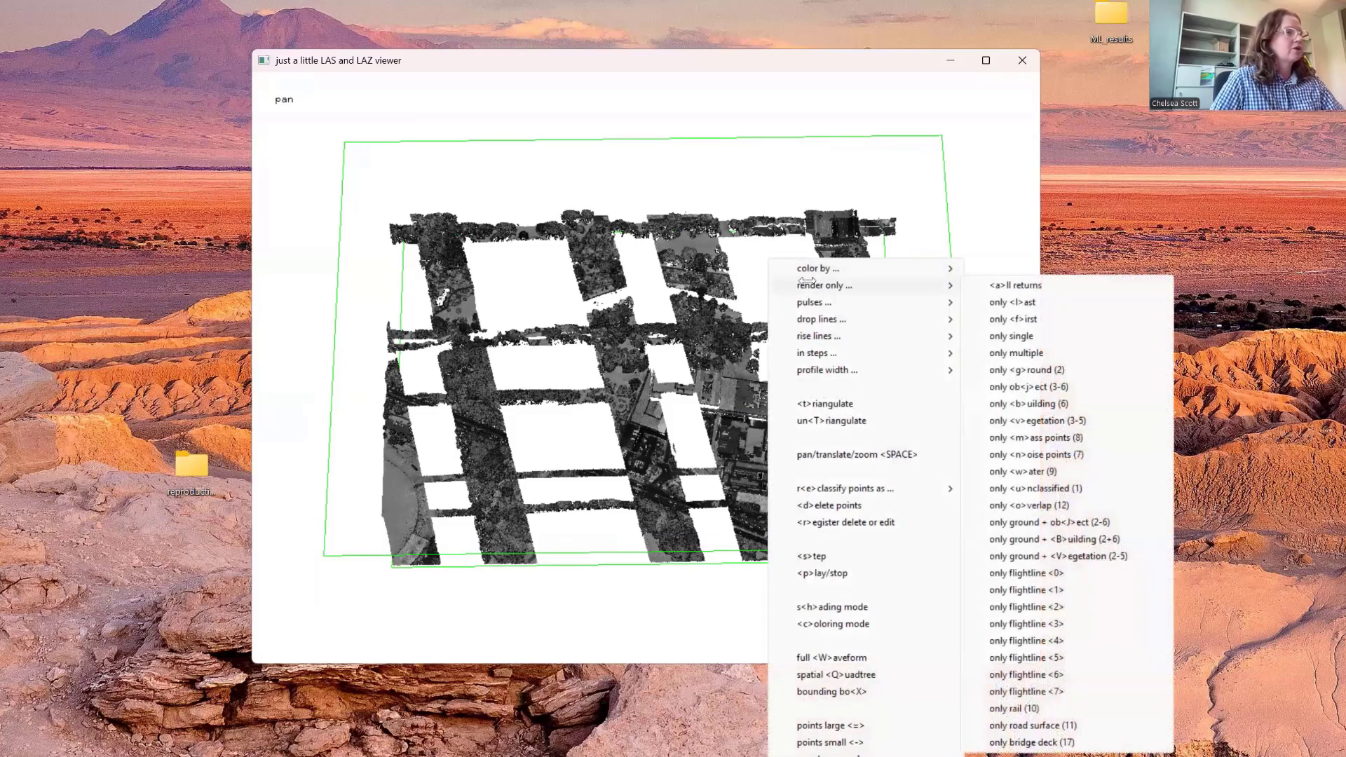
pyautogui.click(1042, 370)
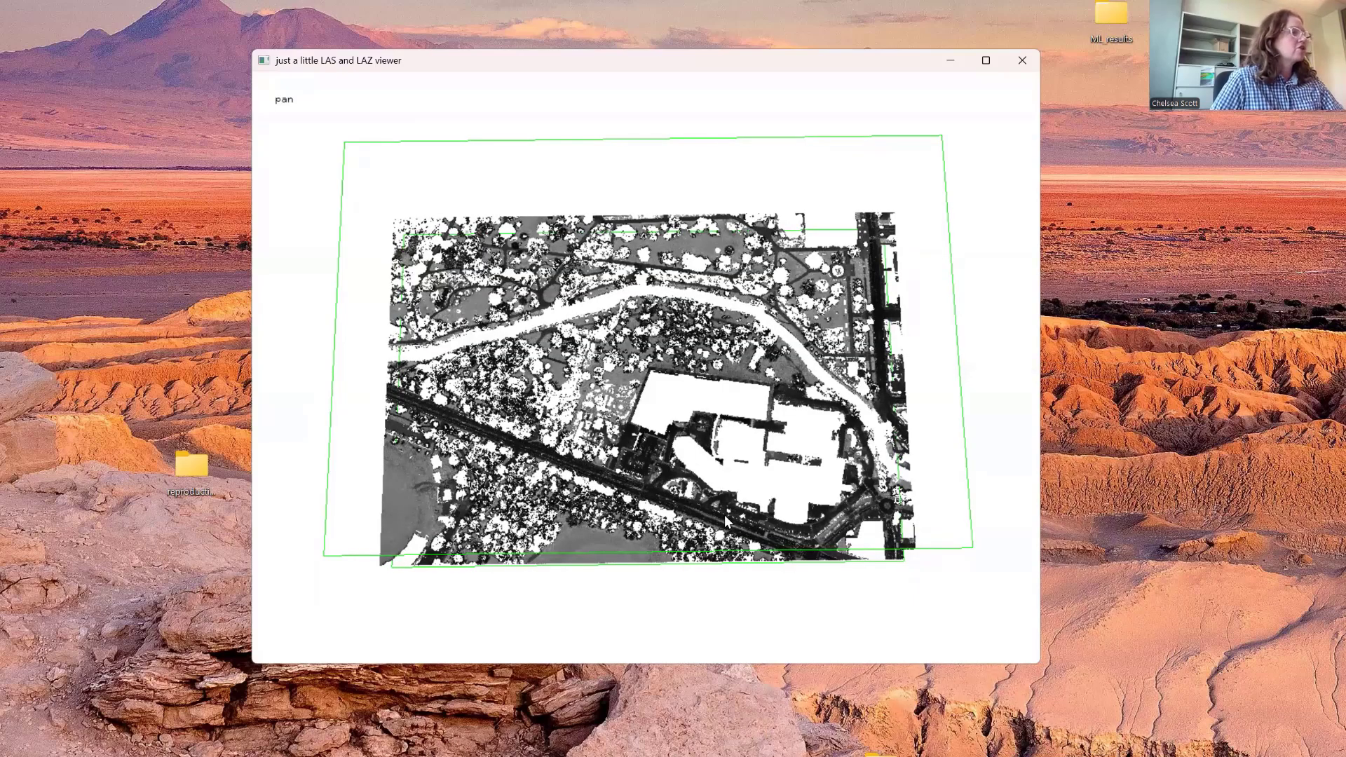
pyautogui.moveTo(725, 514); pyautogui.dragTo(700, 440)
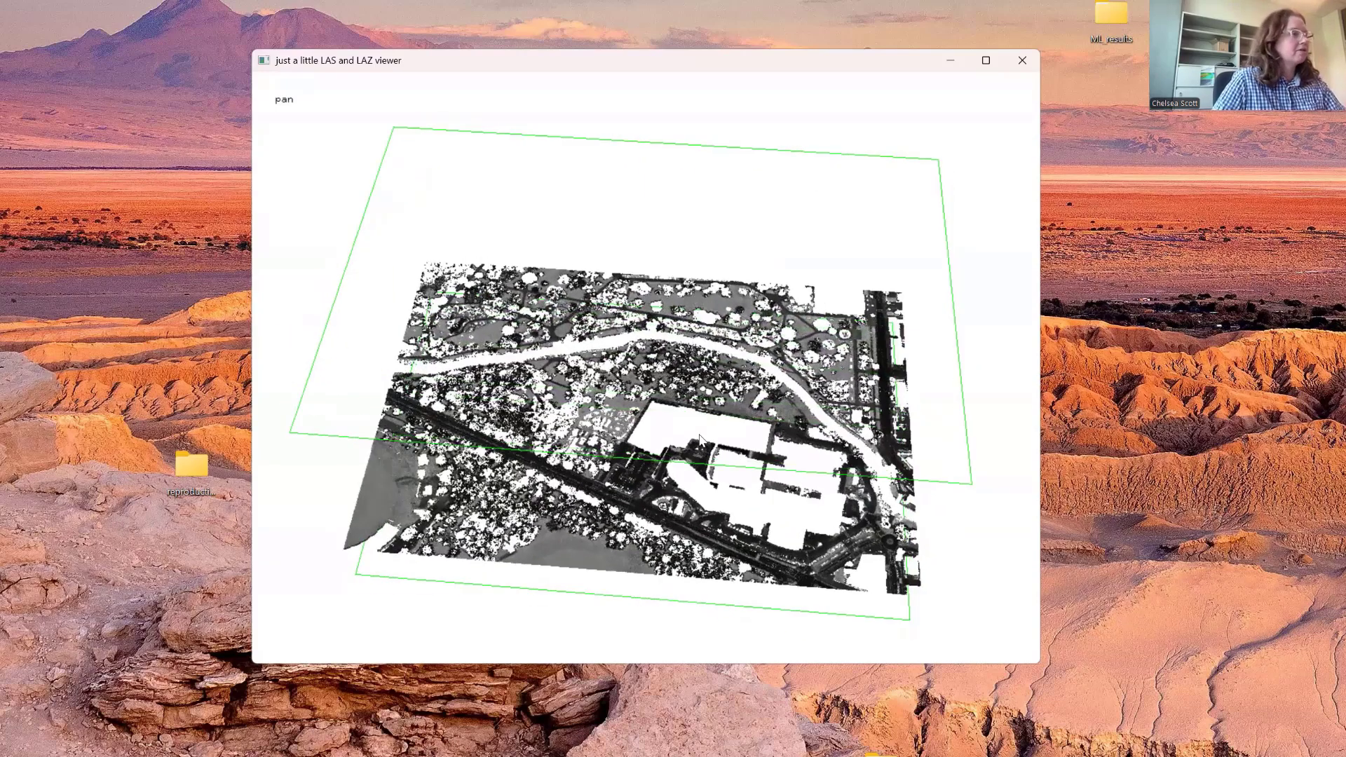
# - Render only the vegetation points (3-5) and rotate the cloud to inspect the tree cover
pyautogui.rightClick(815, 184)
pyautogui.moveTo(864, 206)
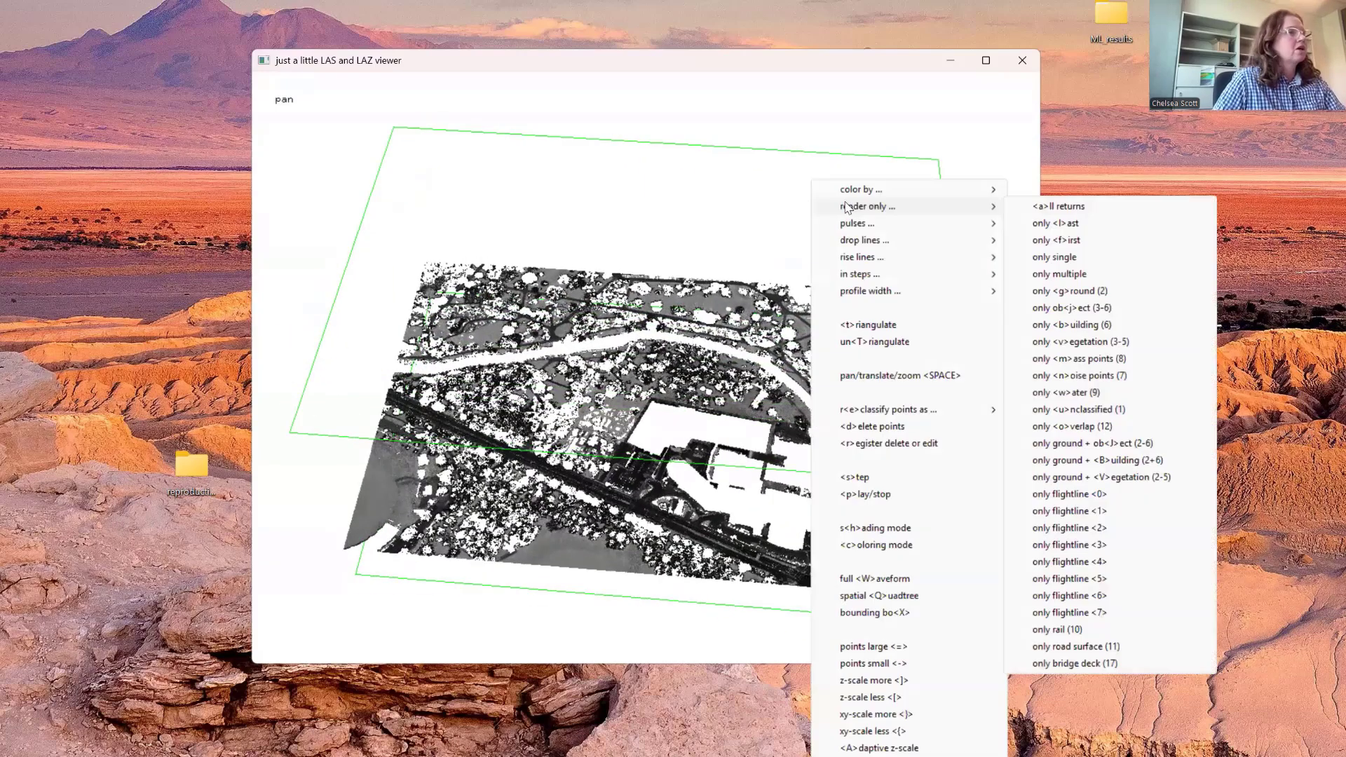
pyautogui.click(1099, 343)
pyautogui.moveTo(689, 466); pyautogui.dragTo(748, 513)
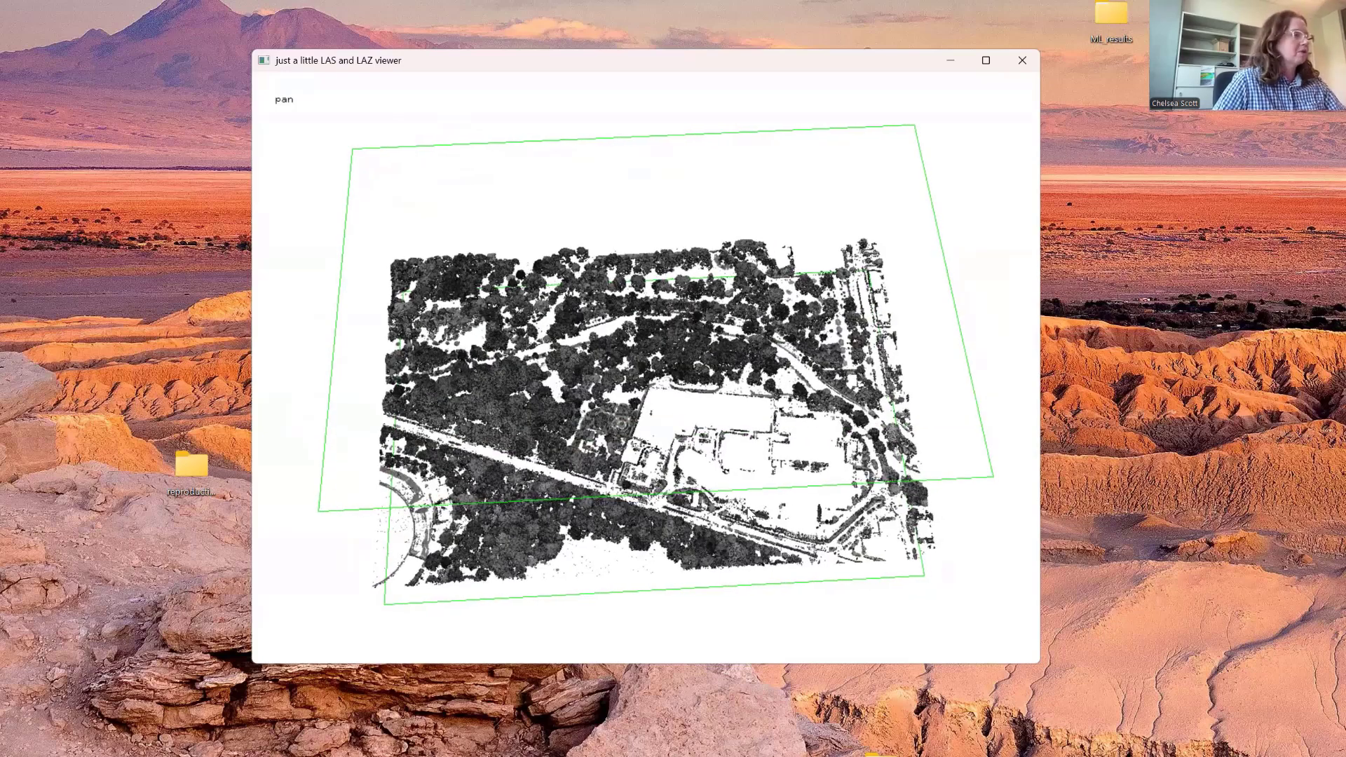
pyautogui.moveTo(745, 509); pyautogui.dragTo(751, 540)
# - Render only the building points (6) and rotate the cloud to inspect the structures
pyautogui.rightClick(704, 536)
pyautogui.moveTo(760, 291)
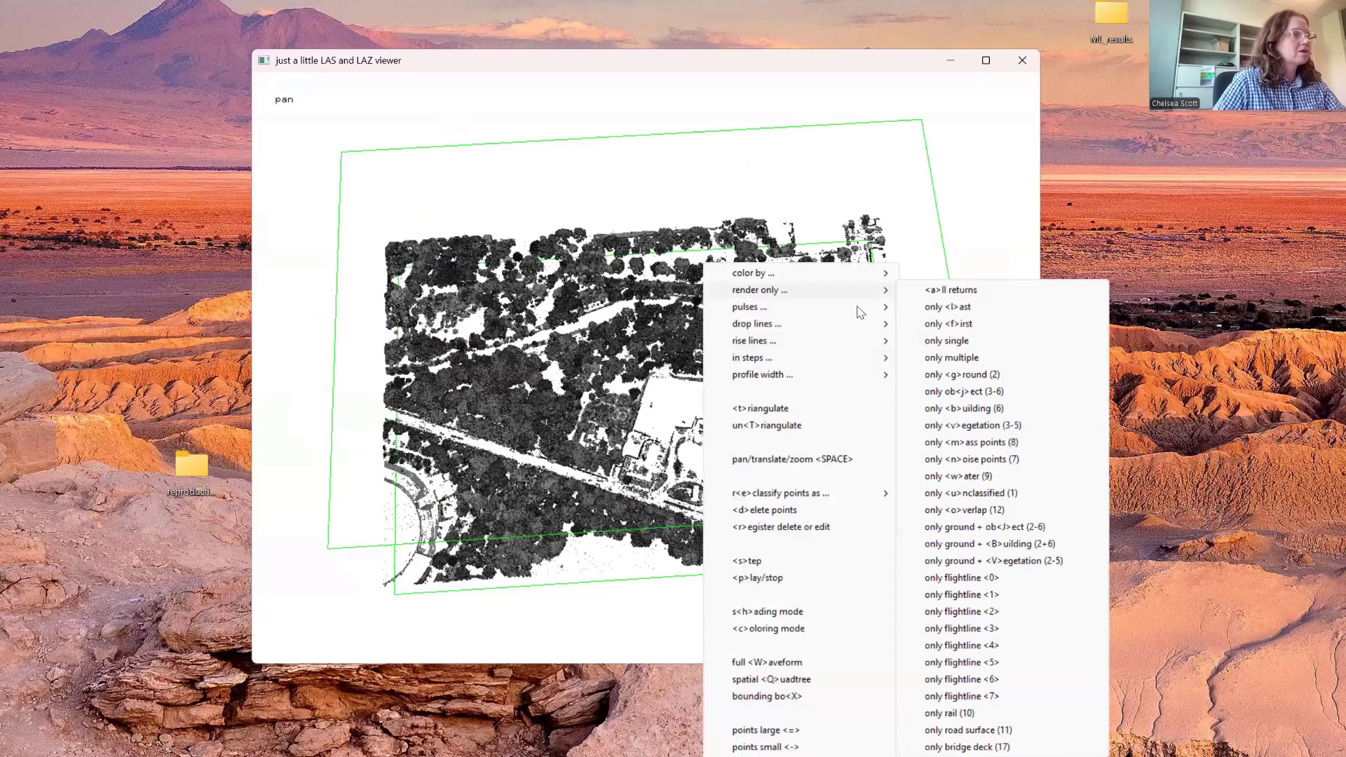
pyautogui.click(959, 409)
pyautogui.moveTo(742, 469); pyautogui.dragTo(797, 465)
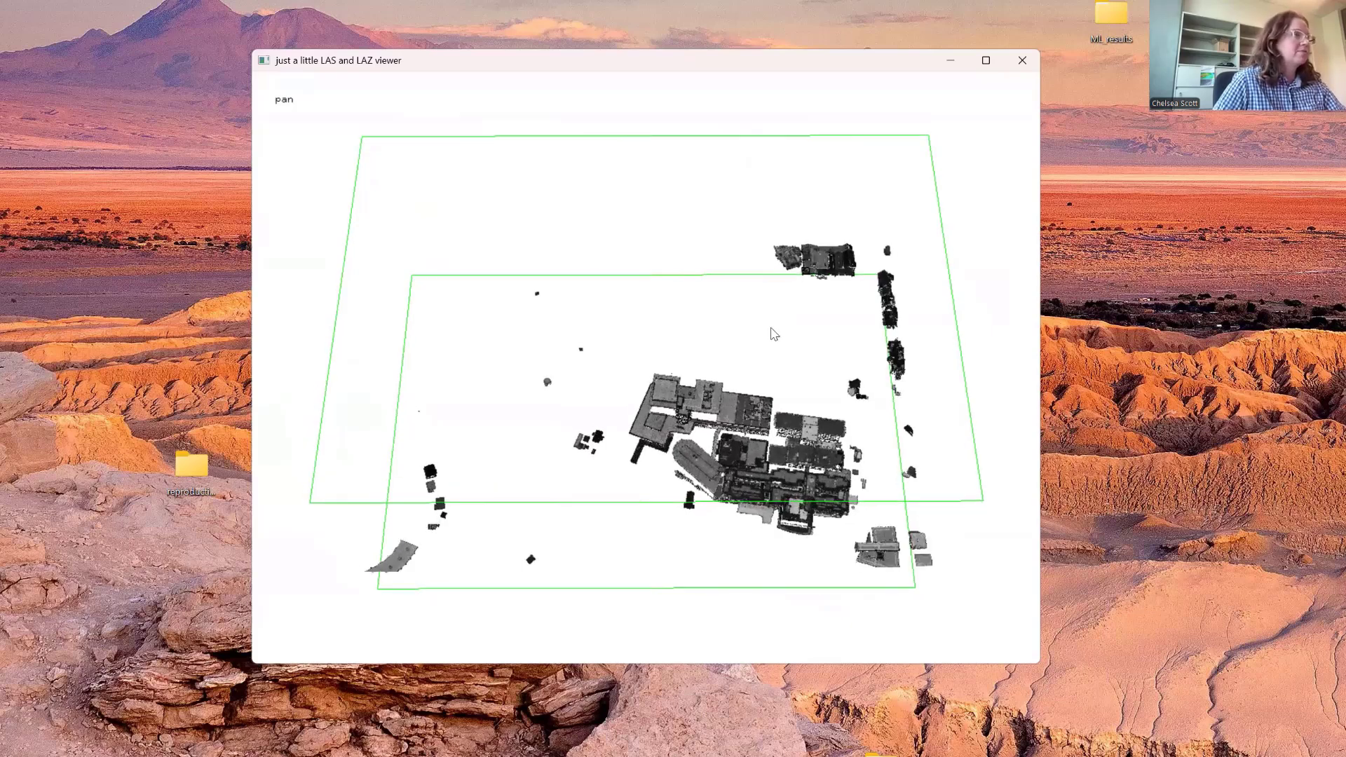
# - Render only the noise points (7) and tilt them for inspection, and switch the display to only the water points (9)
pyautogui.rightClick(773, 334)
pyautogui.moveTo(827, 289)
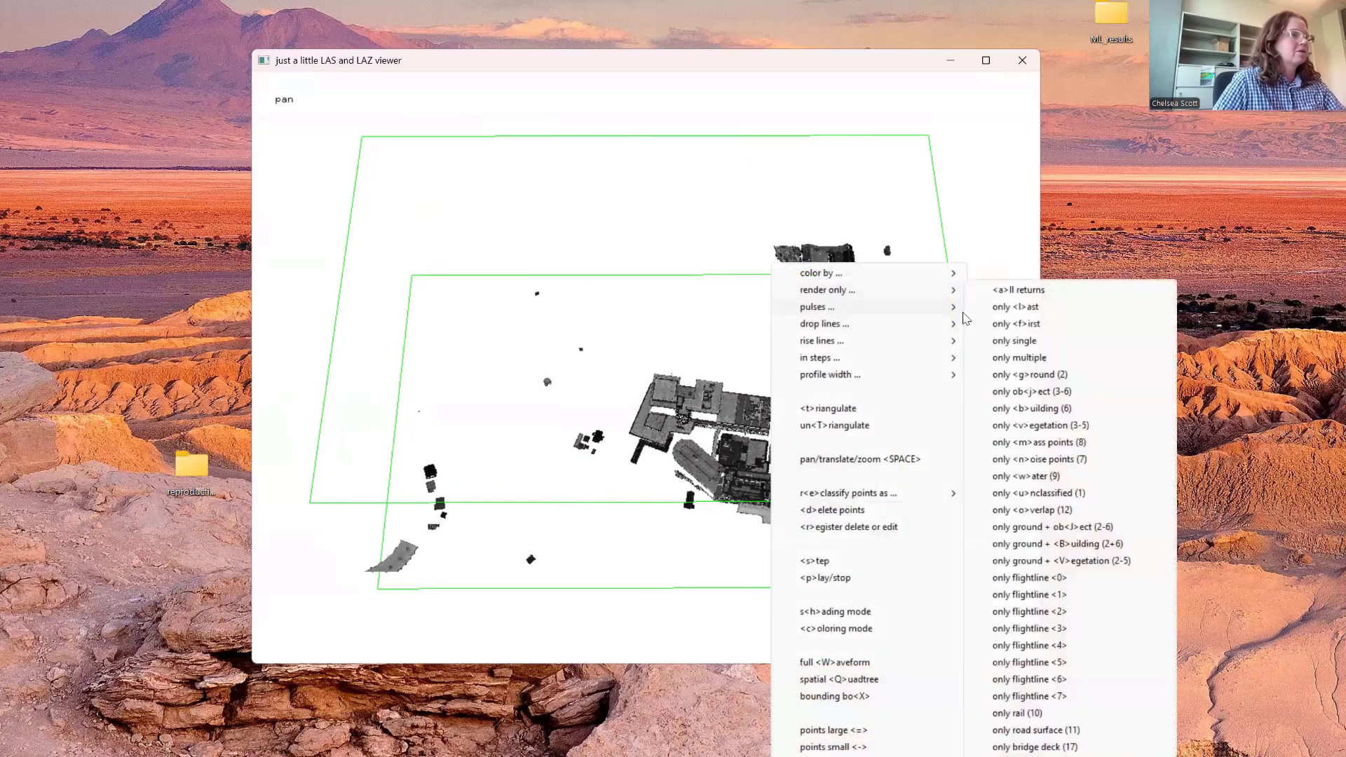
pyautogui.click(1044, 464)
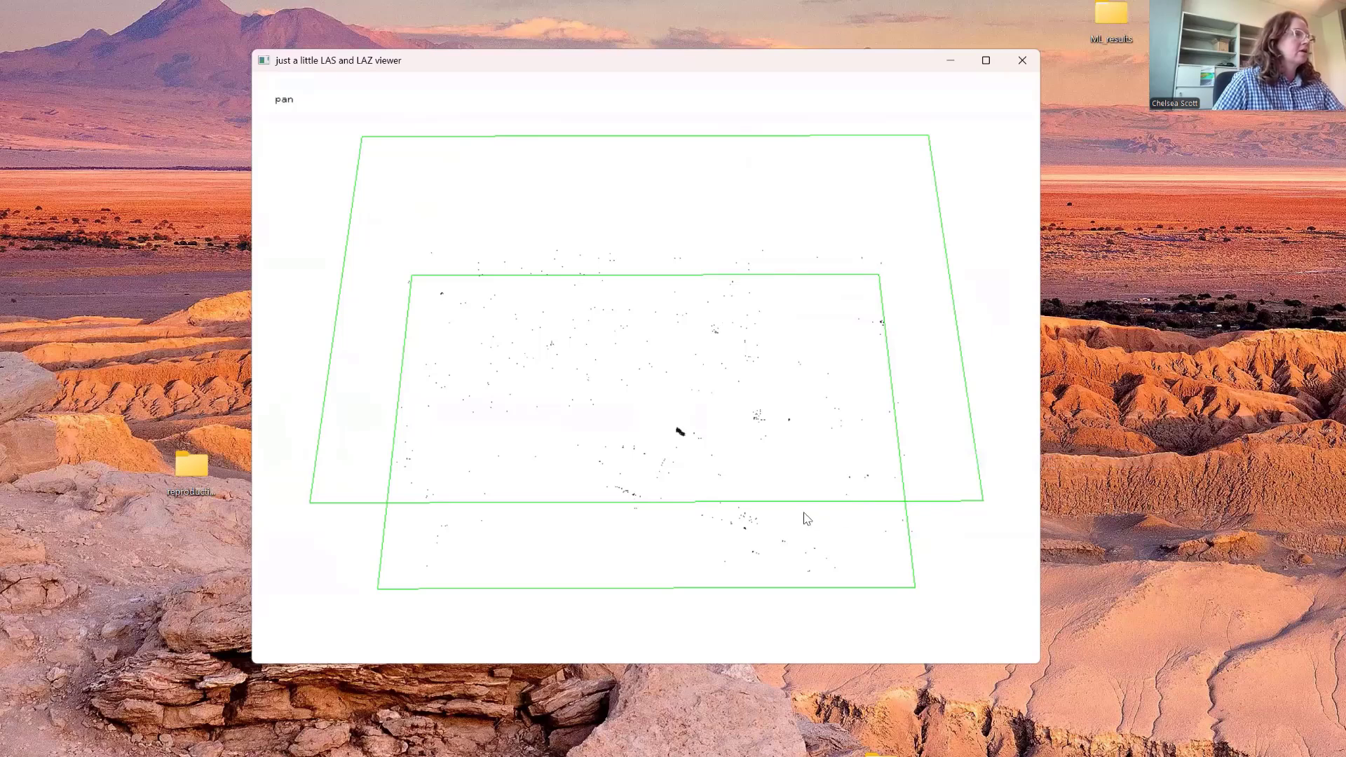
pyautogui.moveTo(806, 517); pyautogui.dragTo(832, 481)
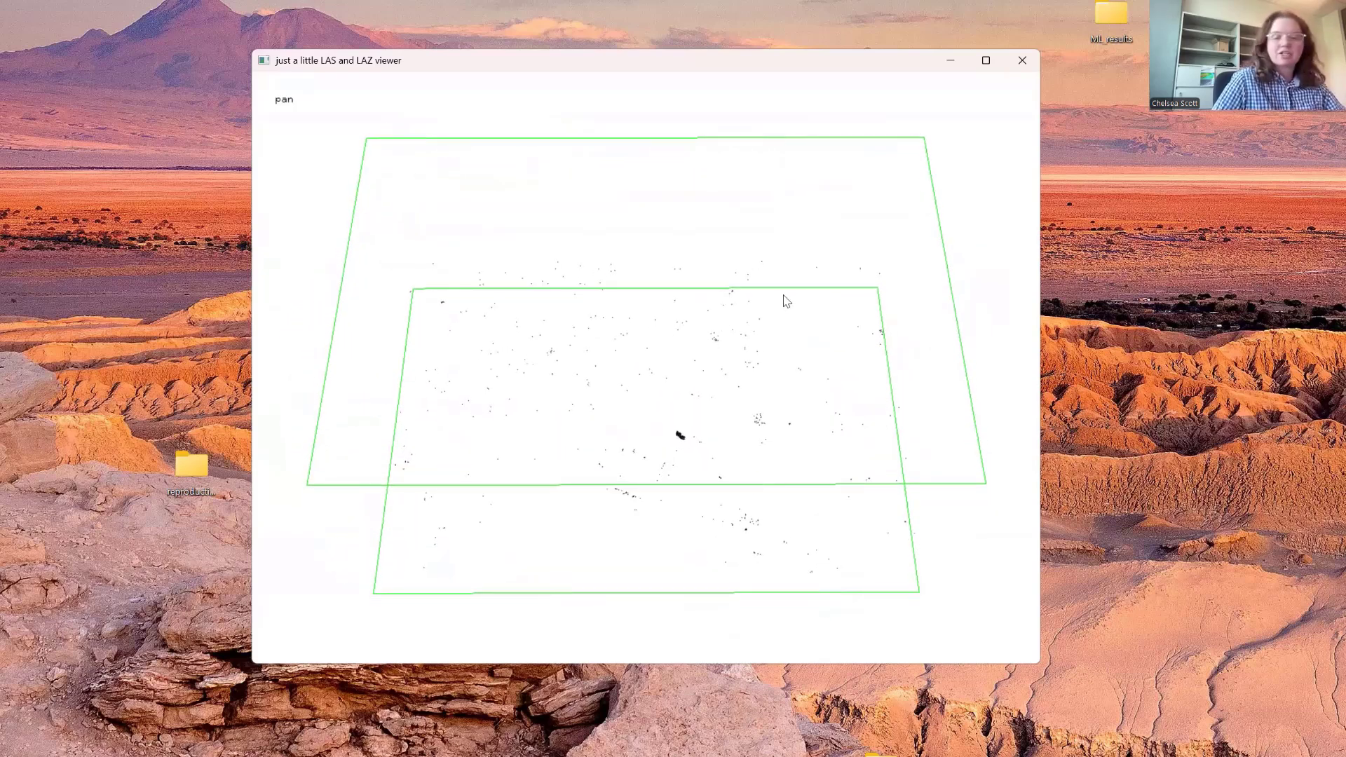
pyautogui.rightClick(862, 199)
pyautogui.click(1130, 410)
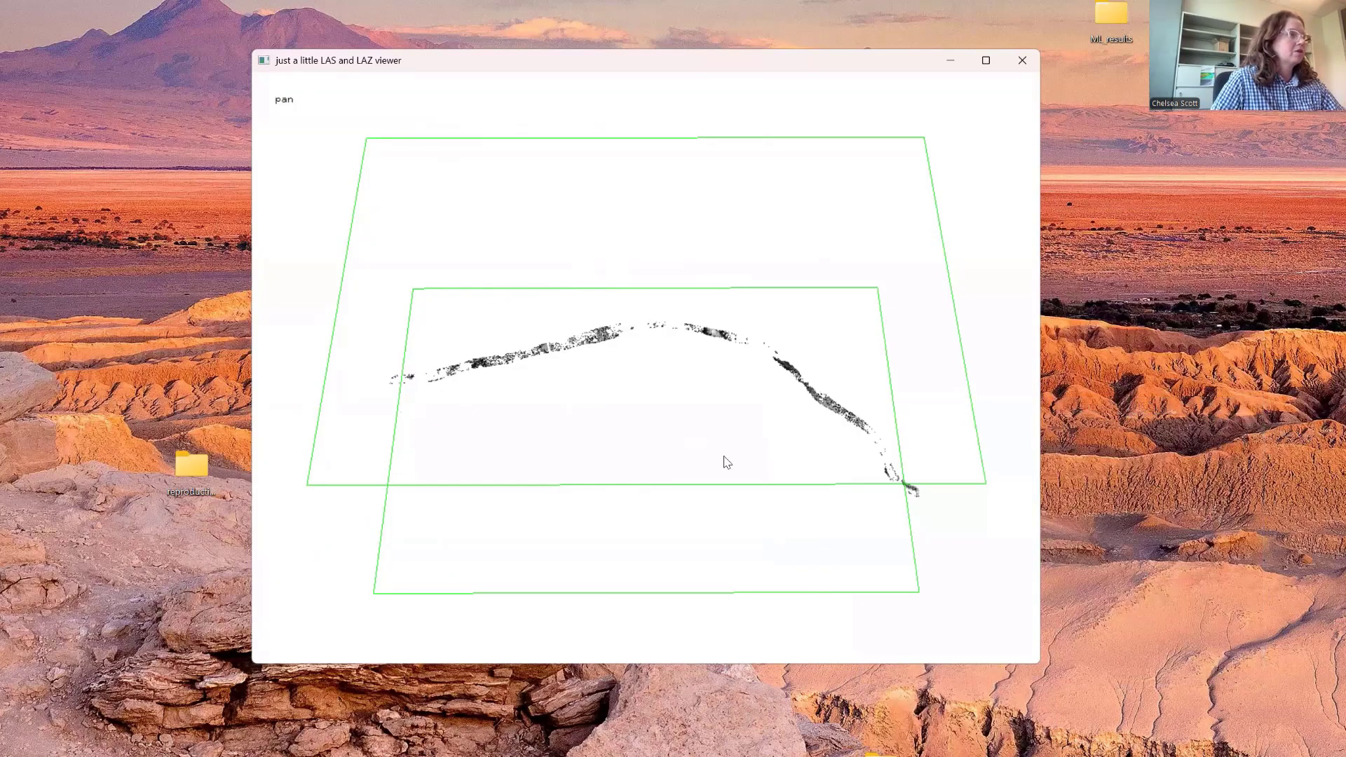
# - Rotate the water points (9) to inspect the course of the channel
pyautogui.moveTo(727, 463); pyautogui.dragTo(698, 494)
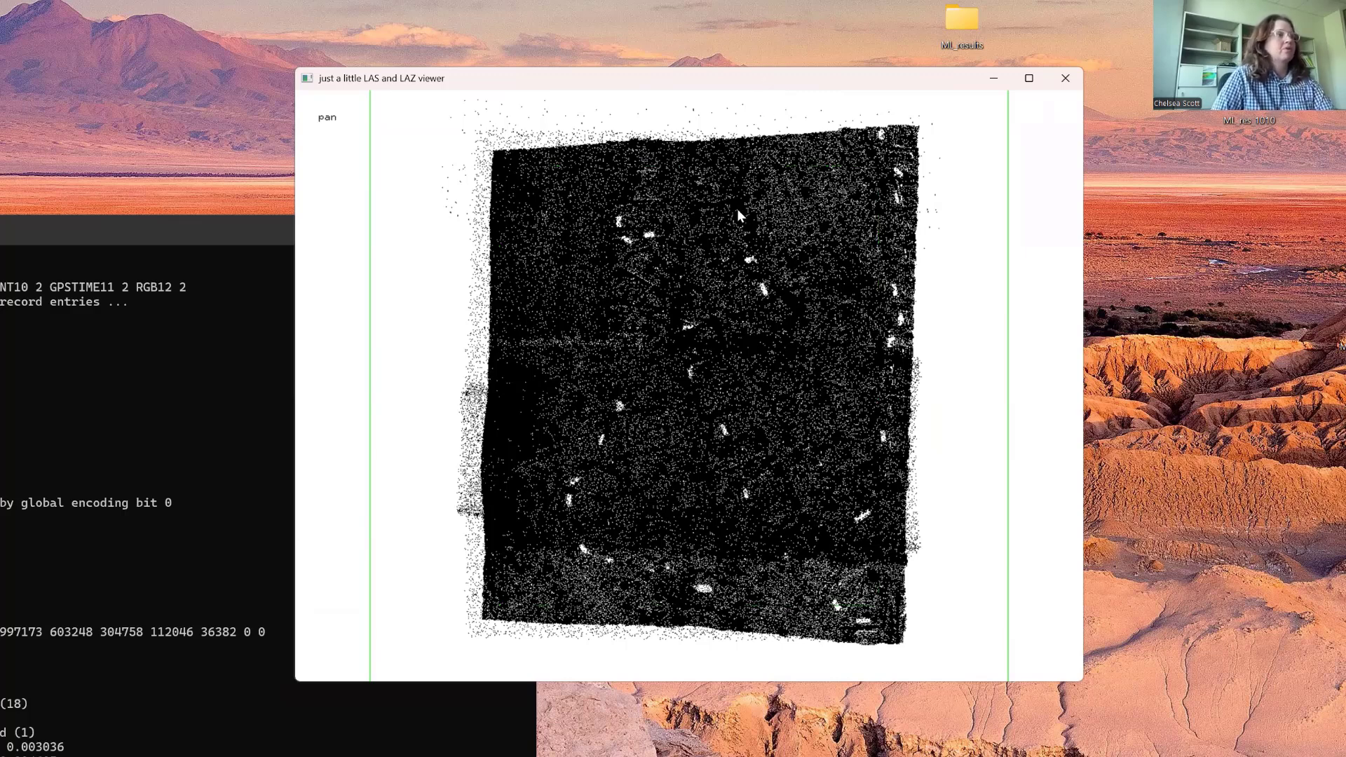
# - Color the LA_small_2.laz cloud by intensity, inspect it from oblique angles, and close the viewer
pyautogui.moveTo(764, 527); pyautogui.dragTo(895, 301)
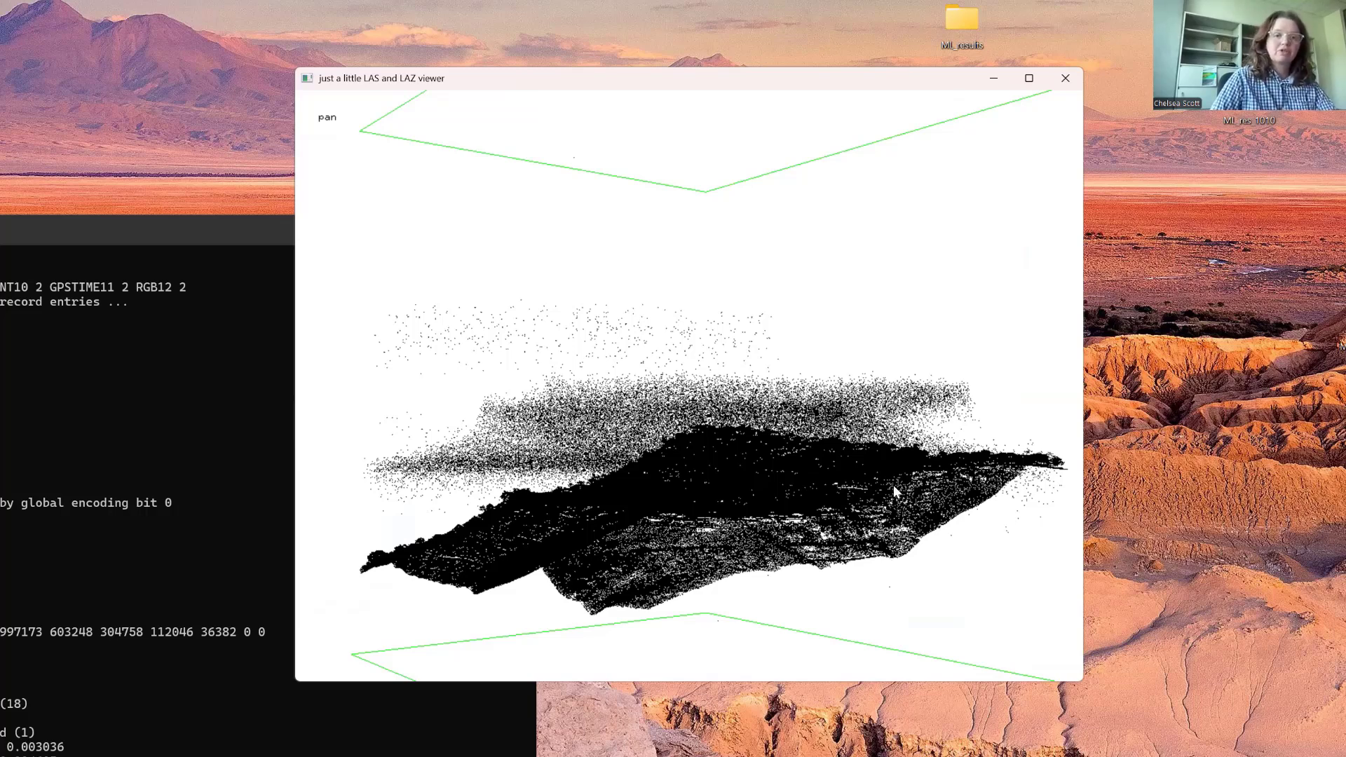
pyautogui.rightClick(914, 253)
pyautogui.moveTo(1039, 261)
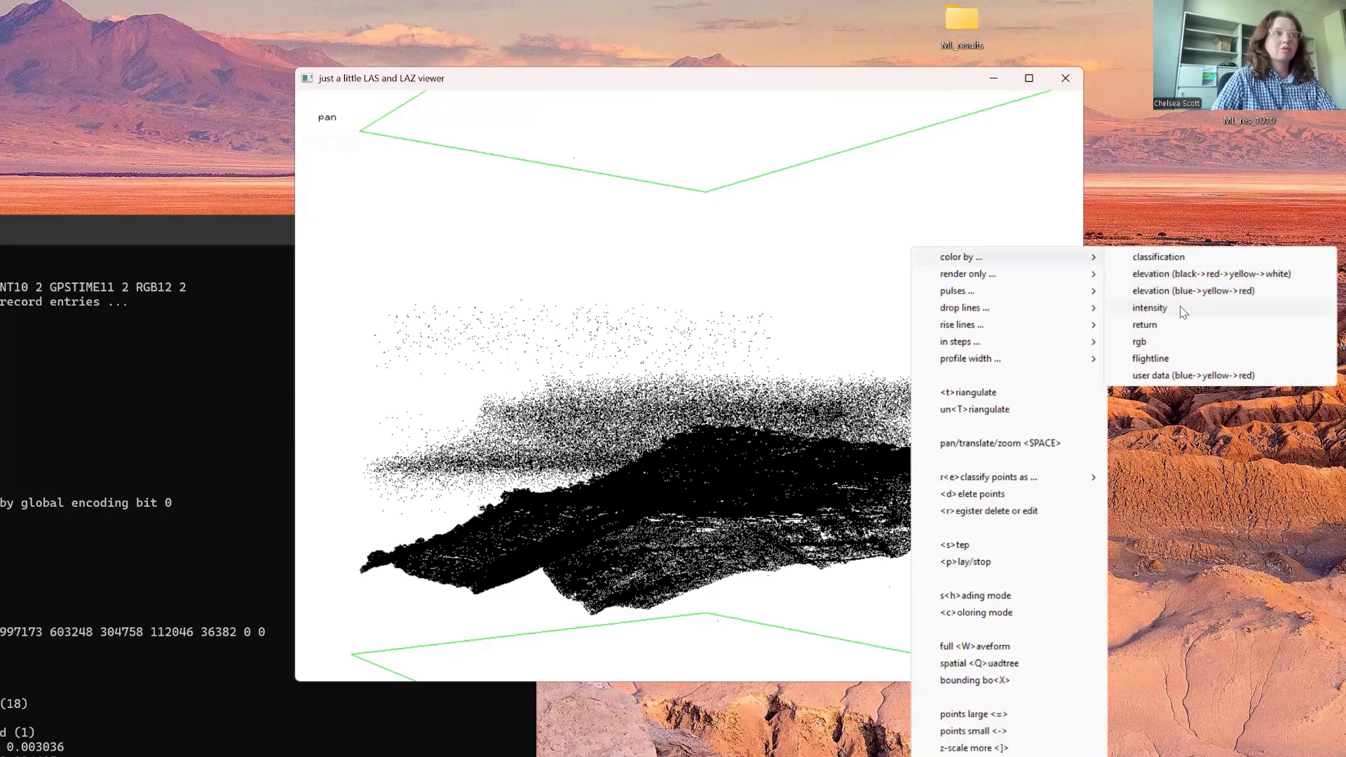
pyautogui.click(1149, 308)
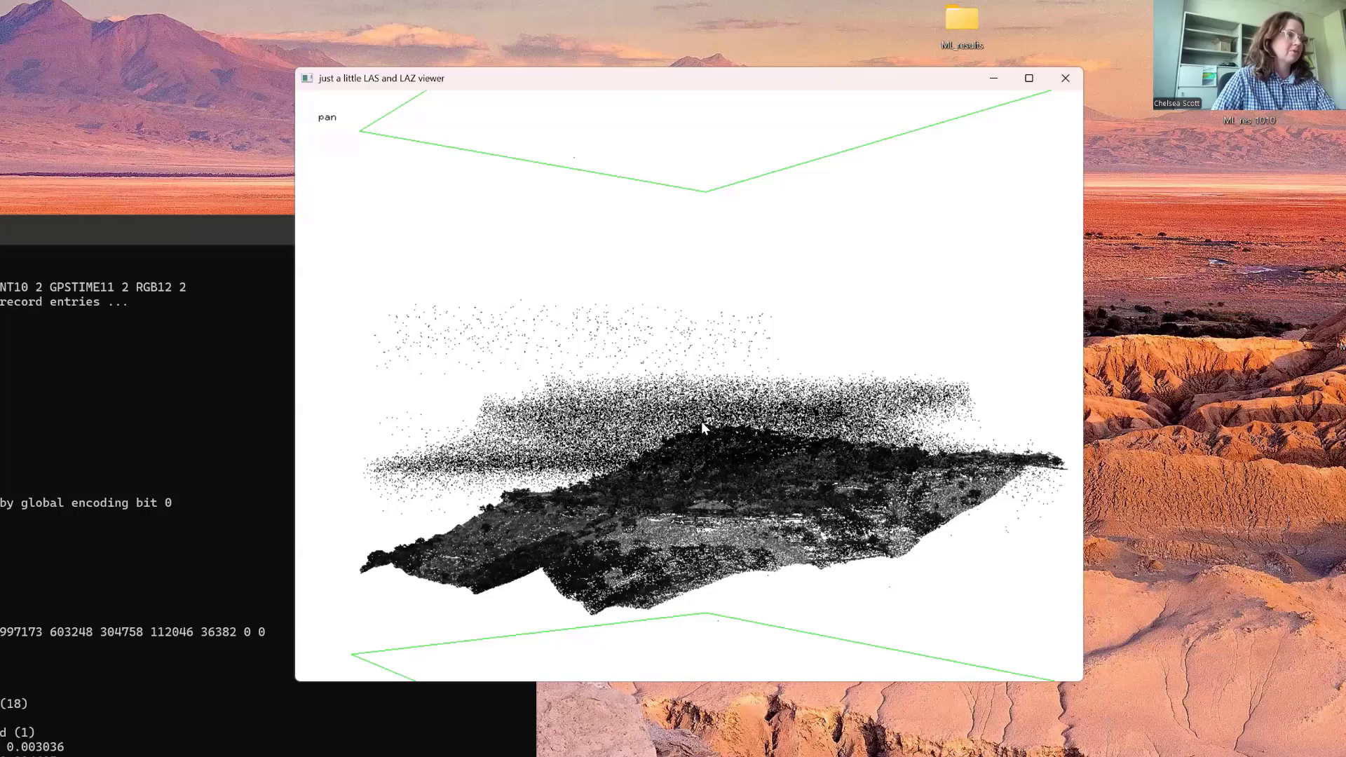
pyautogui.moveTo(701, 422); pyautogui.dragTo(788, 443)
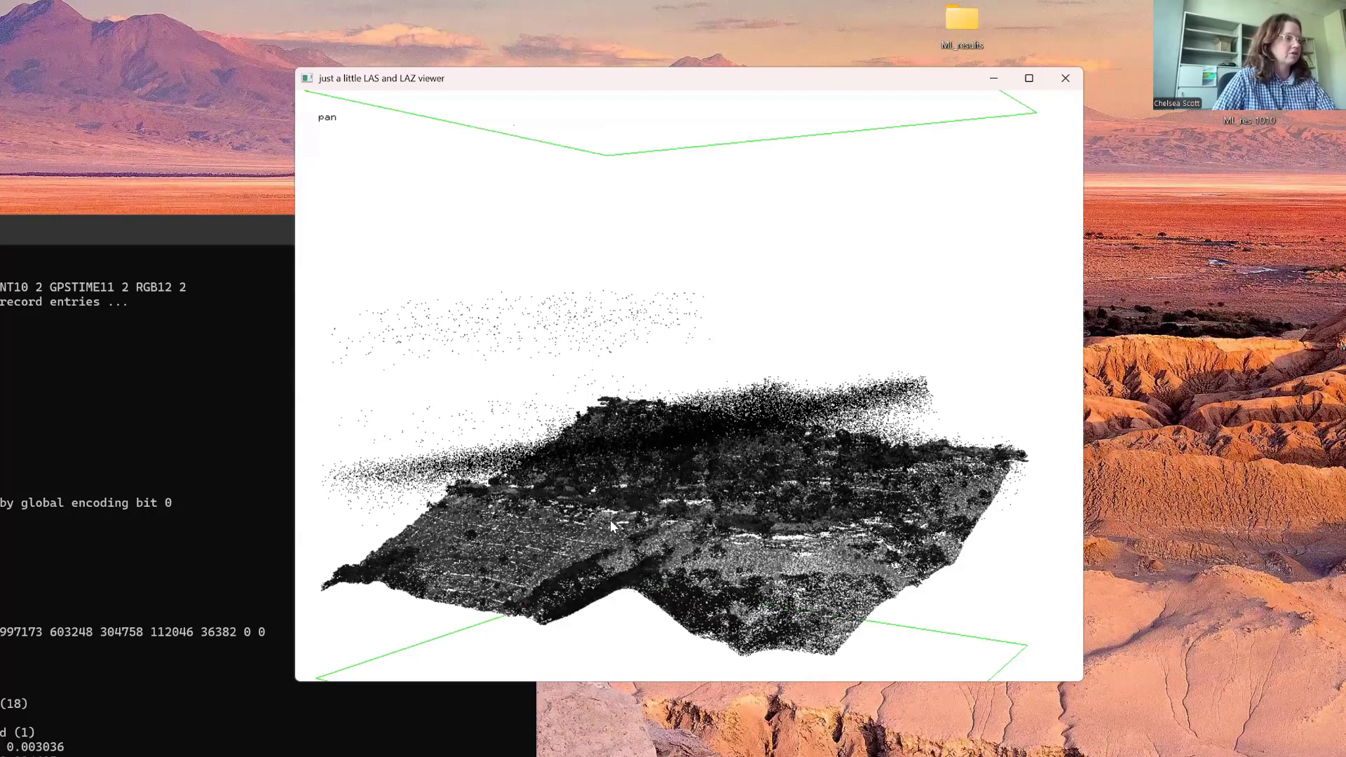
pyautogui.press('Escape')
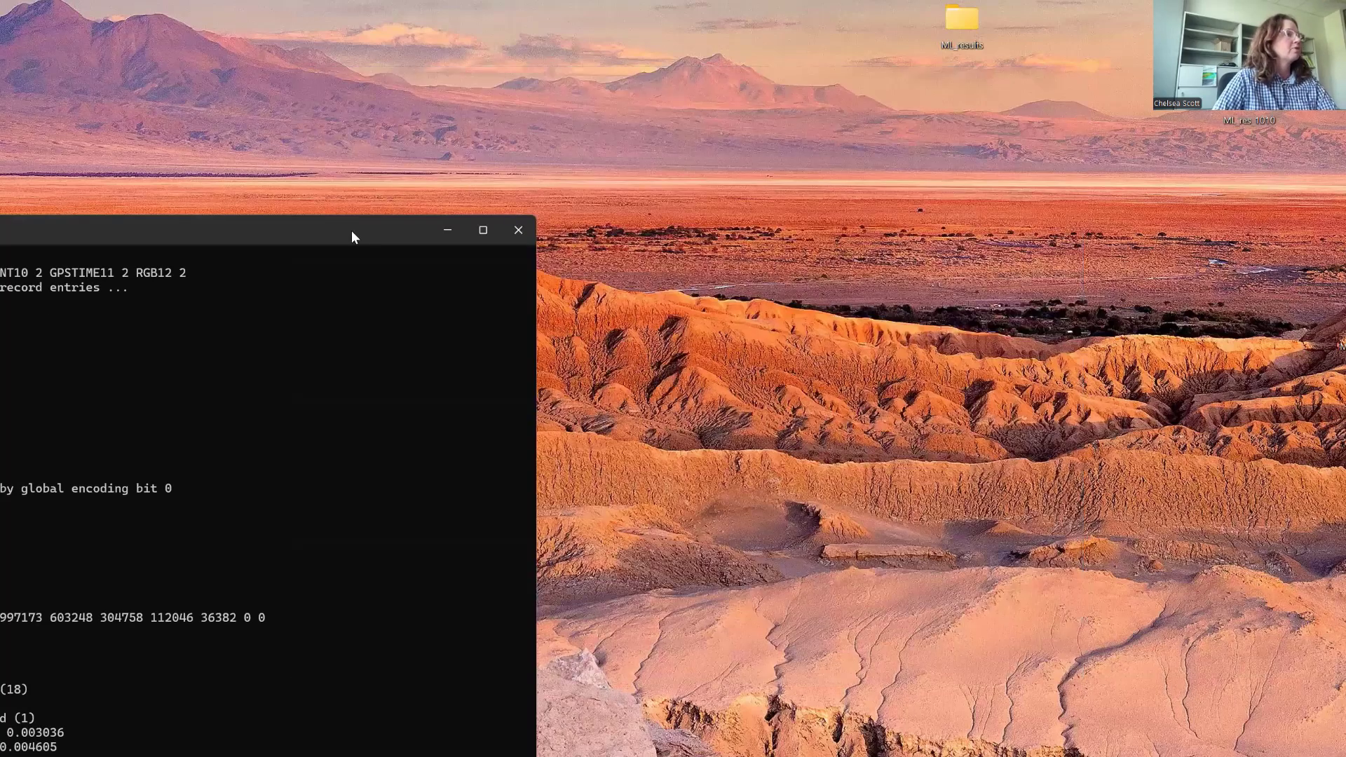
# - Run lasview on LA_small_2.laz with -drop_withheld, inspect the filtered cloud from the side, and close the viewer
pyautogui.moveTo(351, 230); pyautogui.dragTo(786, 133)
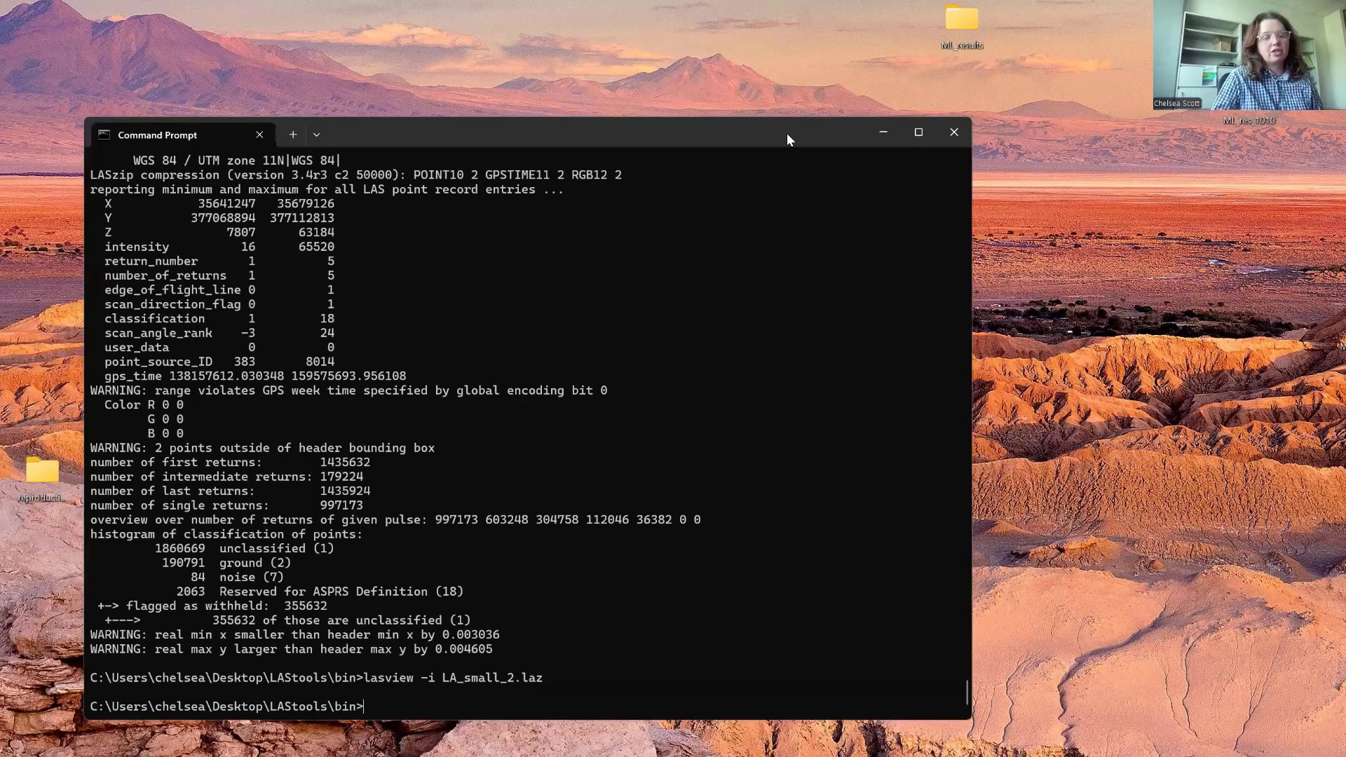
pyautogui.press('Up')
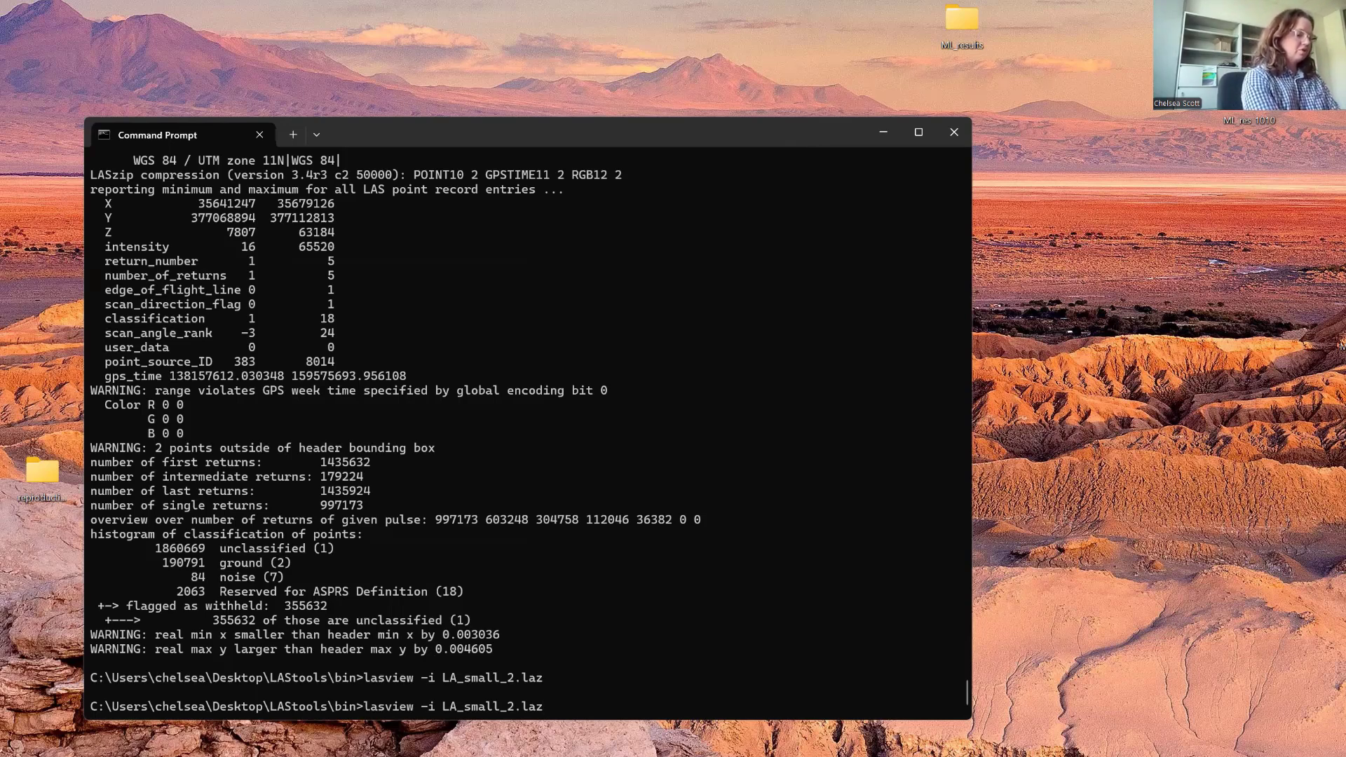
pyautogui.write('-dro')
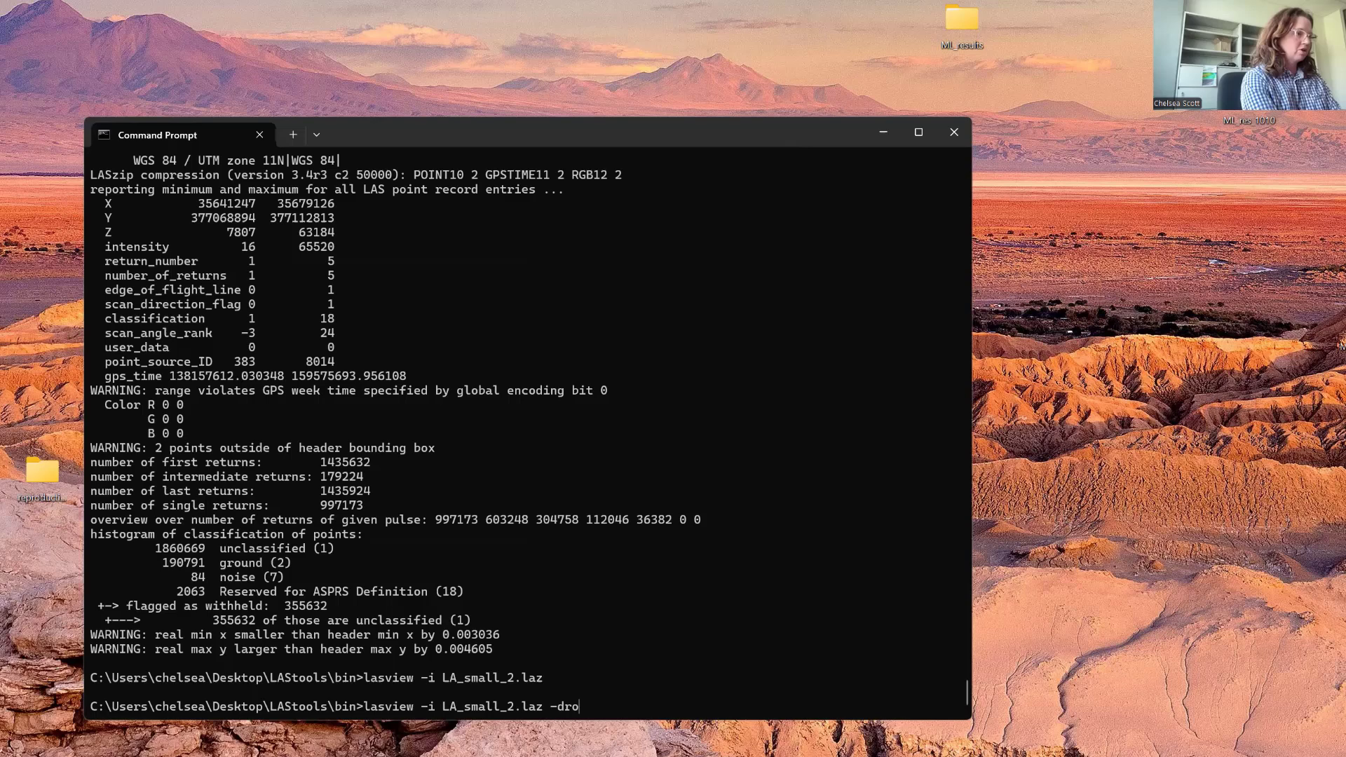
pyautogui.write('p_with')
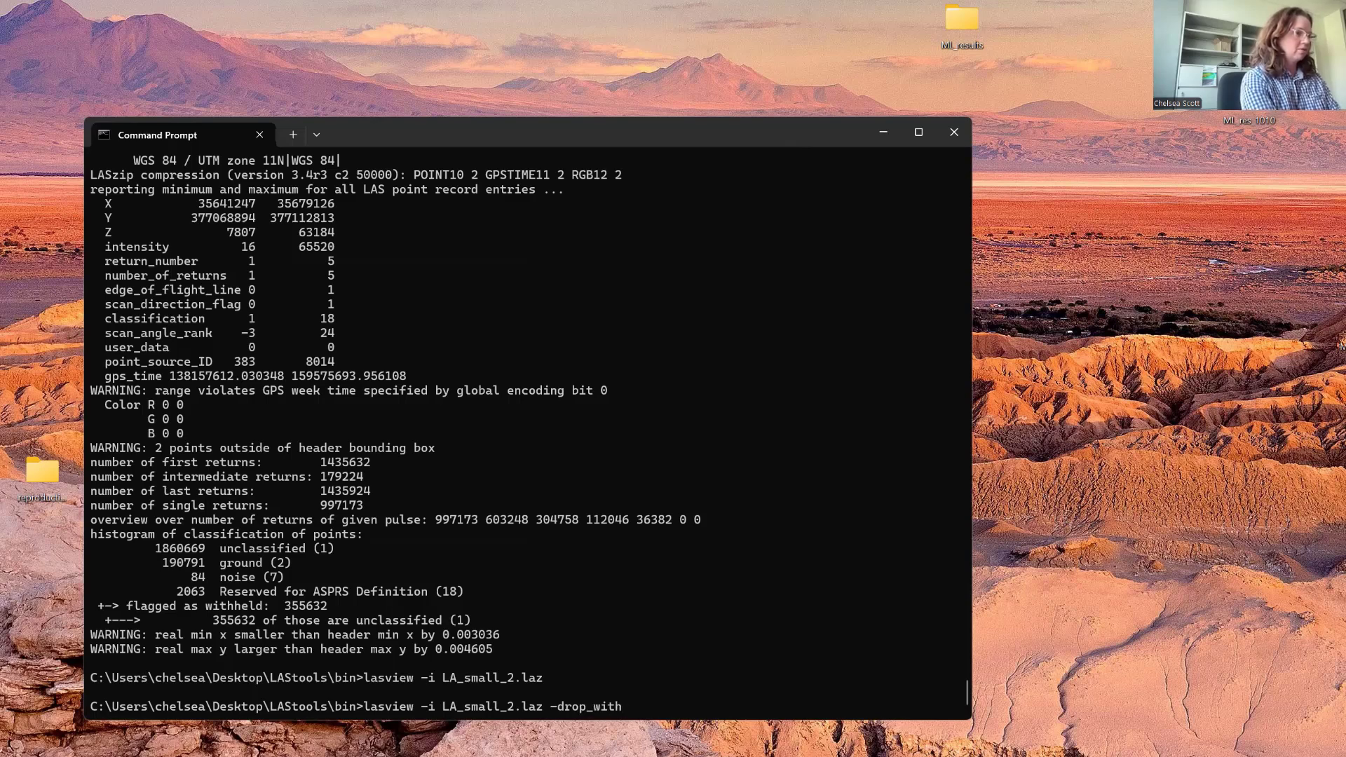
pyautogui.write('held')
pyautogui.press('Return')
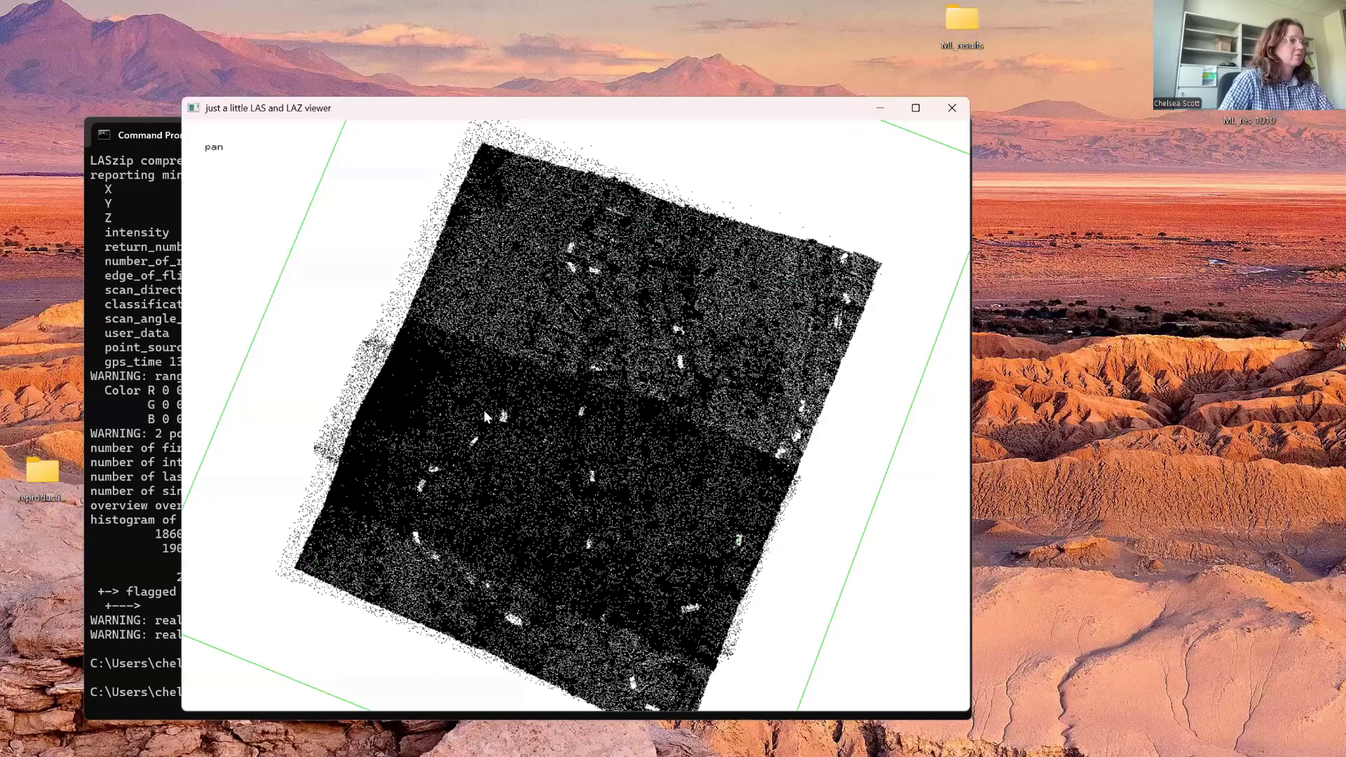
pyautogui.moveTo(483, 410); pyautogui.dragTo(657, 246)
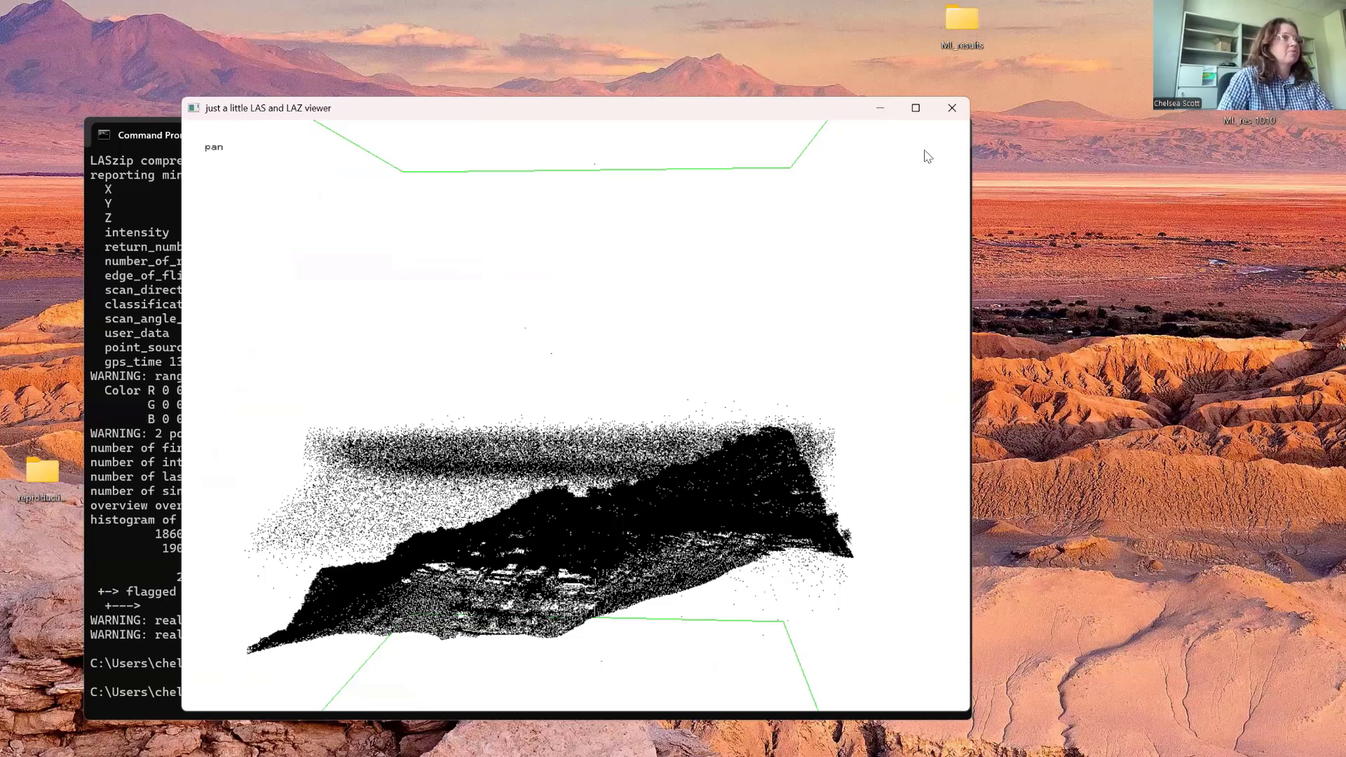
pyautogui.click(950, 109)
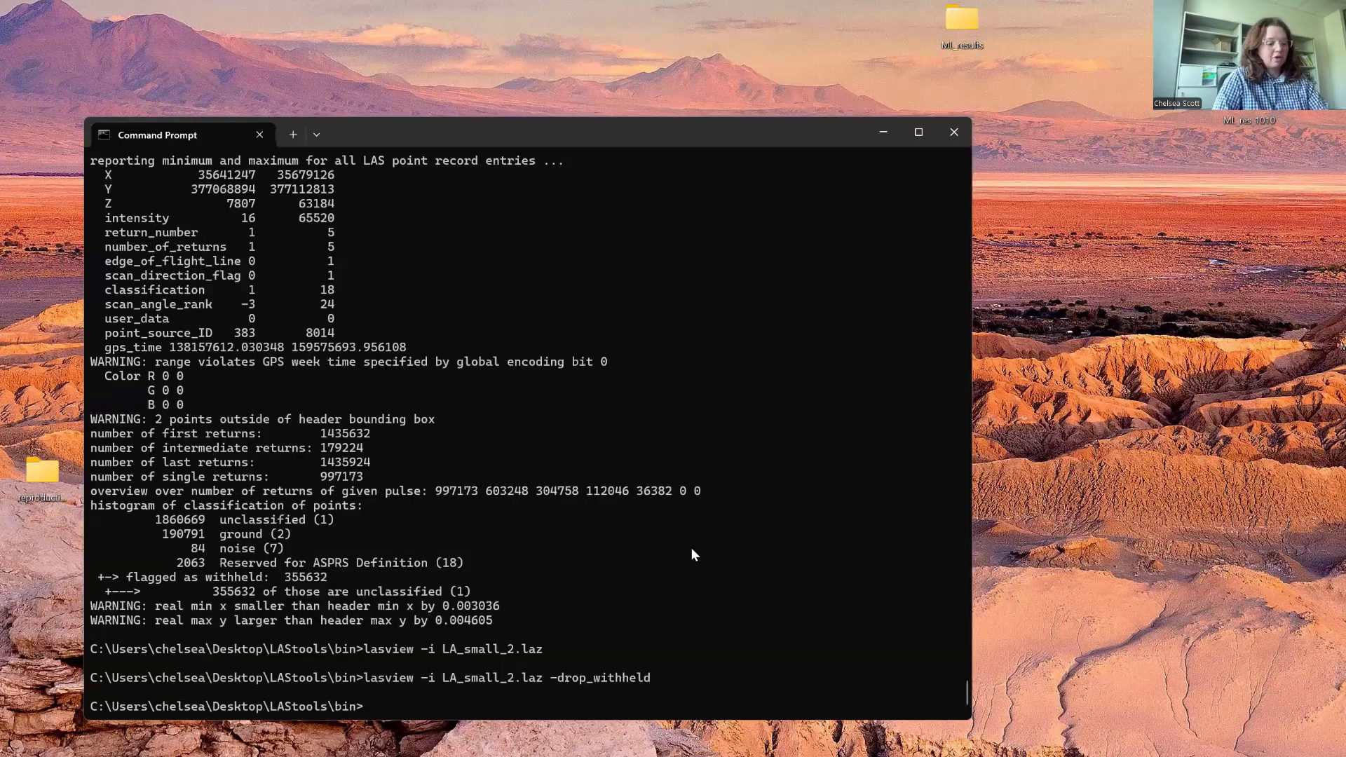
# - Reopen LA_small_2.laz in lasview without the -drop_withheld option and tilt the cloud into an oblique view
pyautogui.press('Up')
pyautogui.press('Up')
pyautogui.press('Return')
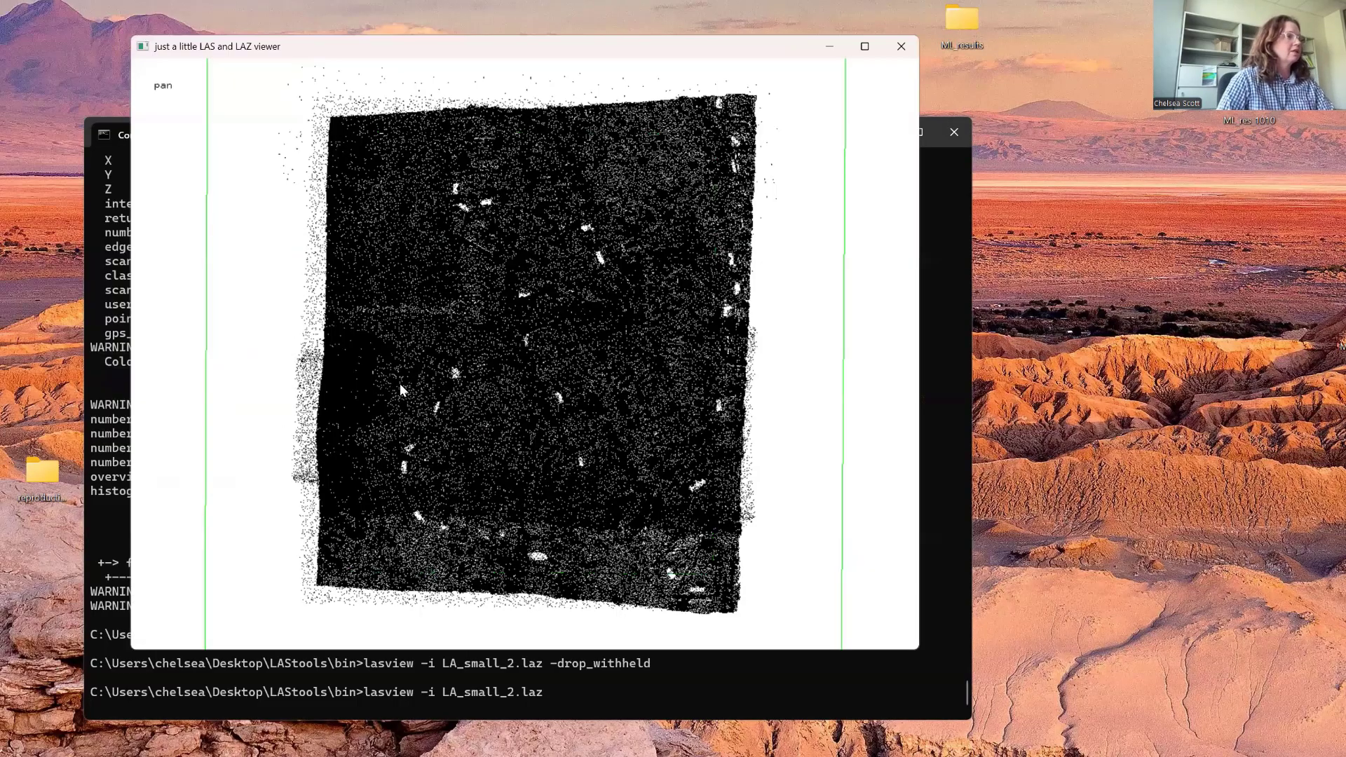
pyautogui.moveTo(400, 384); pyautogui.dragTo(414, 276)
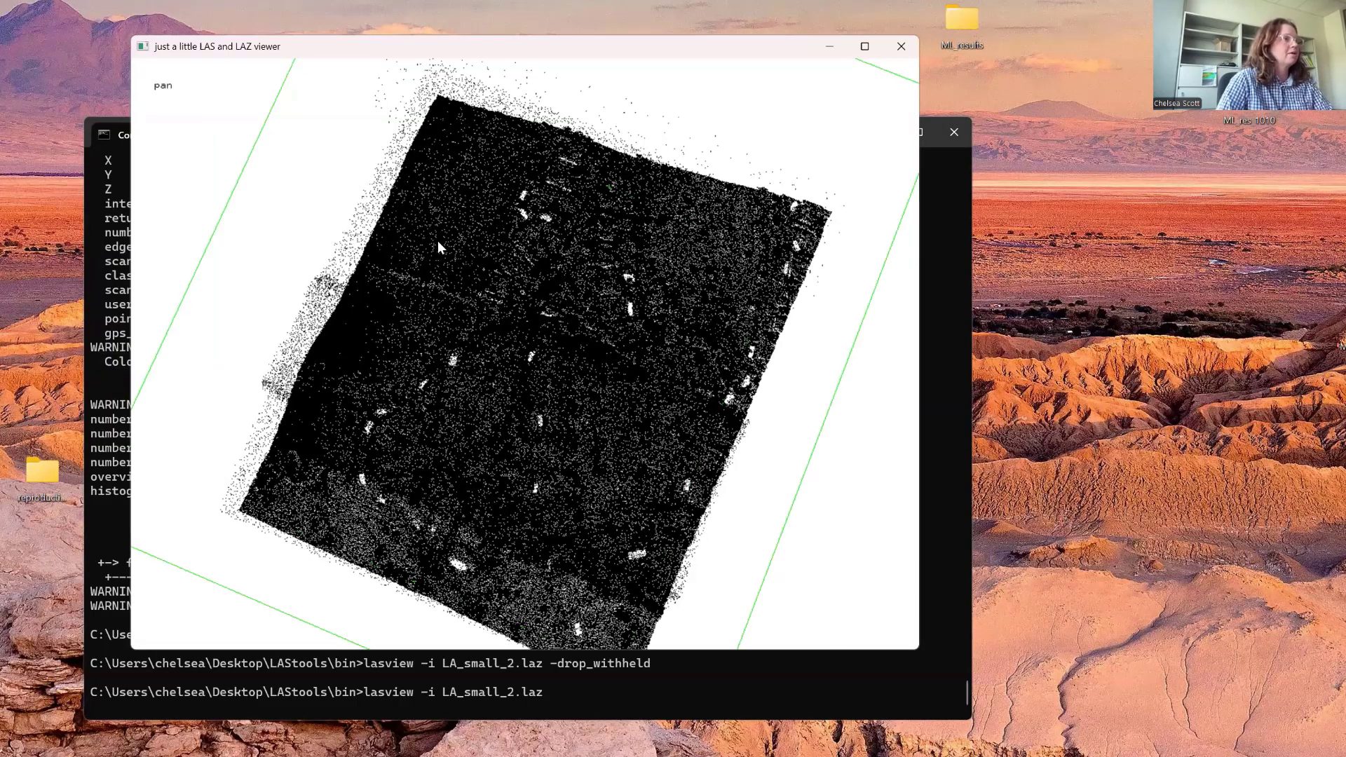
# - Color the reopened LA_small_2.laz cloud by intensity and rotate it to inspect the terrain and the noise above it
pyautogui.rightClick(721, 190)
pyautogui.moveTo(767, 204)
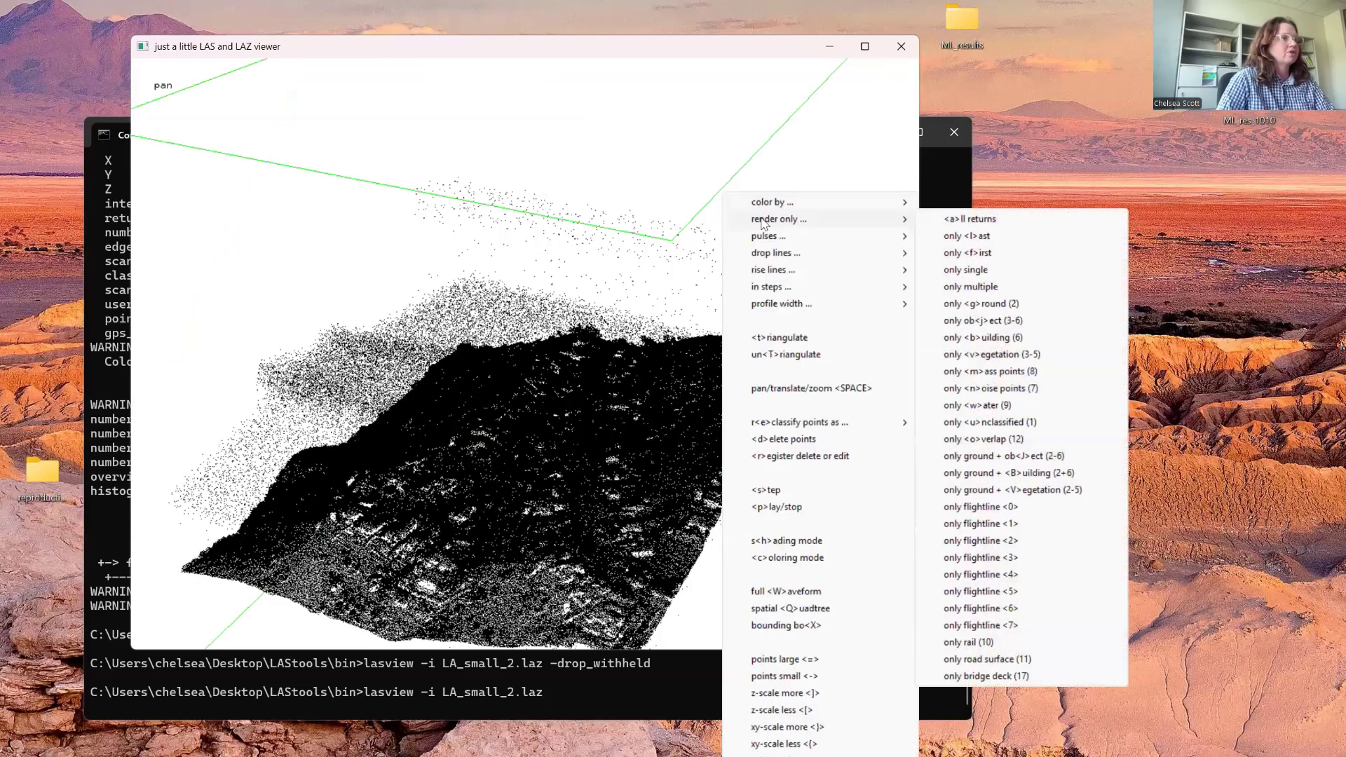
pyautogui.click(960, 254)
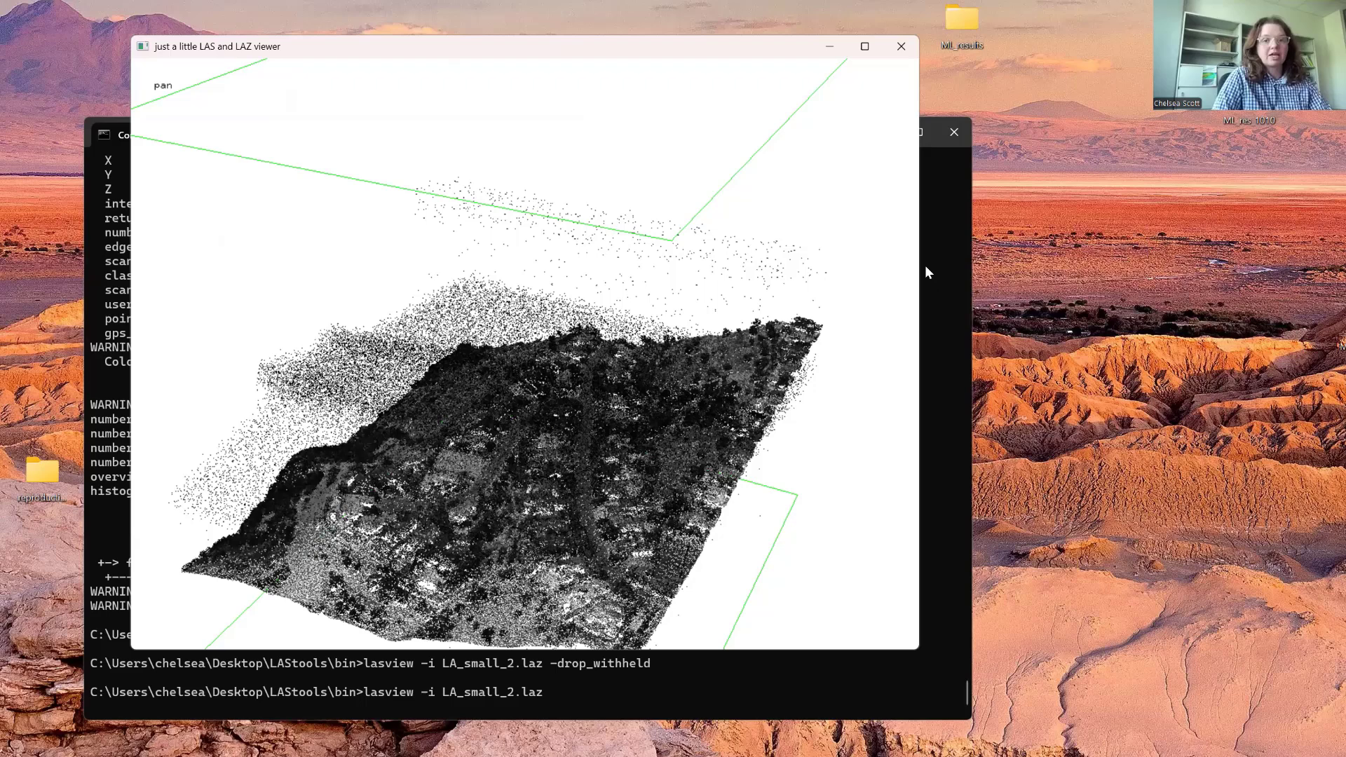
pyautogui.moveTo(400, 503); pyautogui.dragTo(477, 528)
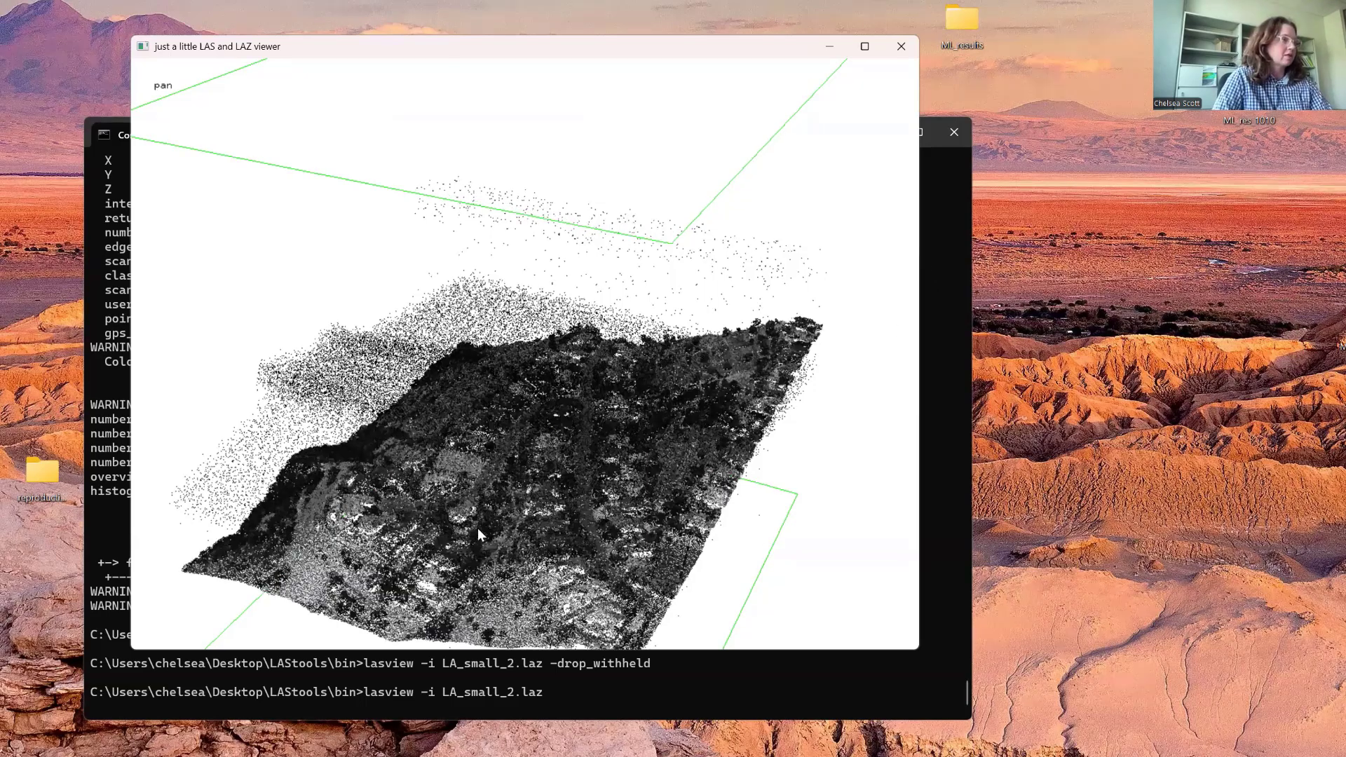
pyautogui.moveTo(621, 414); pyautogui.dragTo(625, 437)
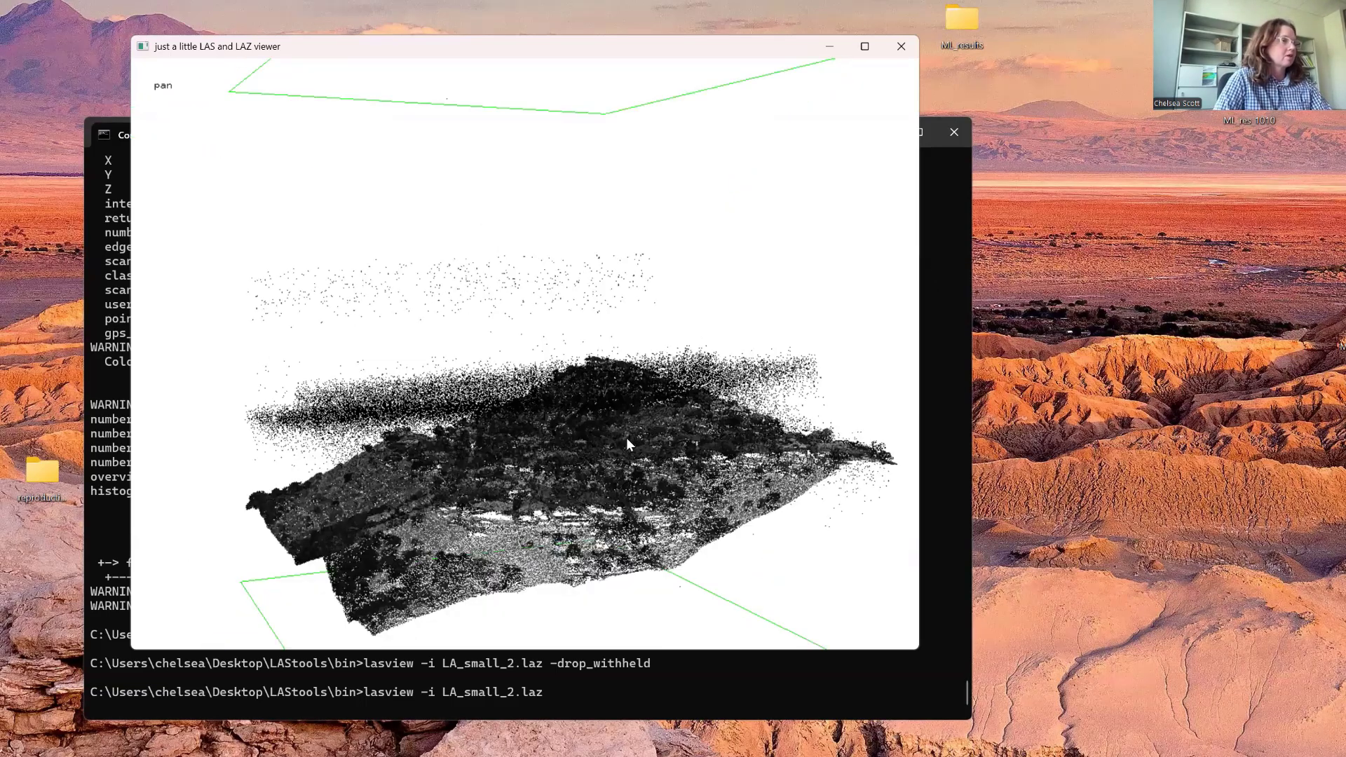
# - Render only the ground points (2) of LA_small_2.laz and rotate the cloud to inspect the bare surface
pyautogui.rightClick(821, 200)
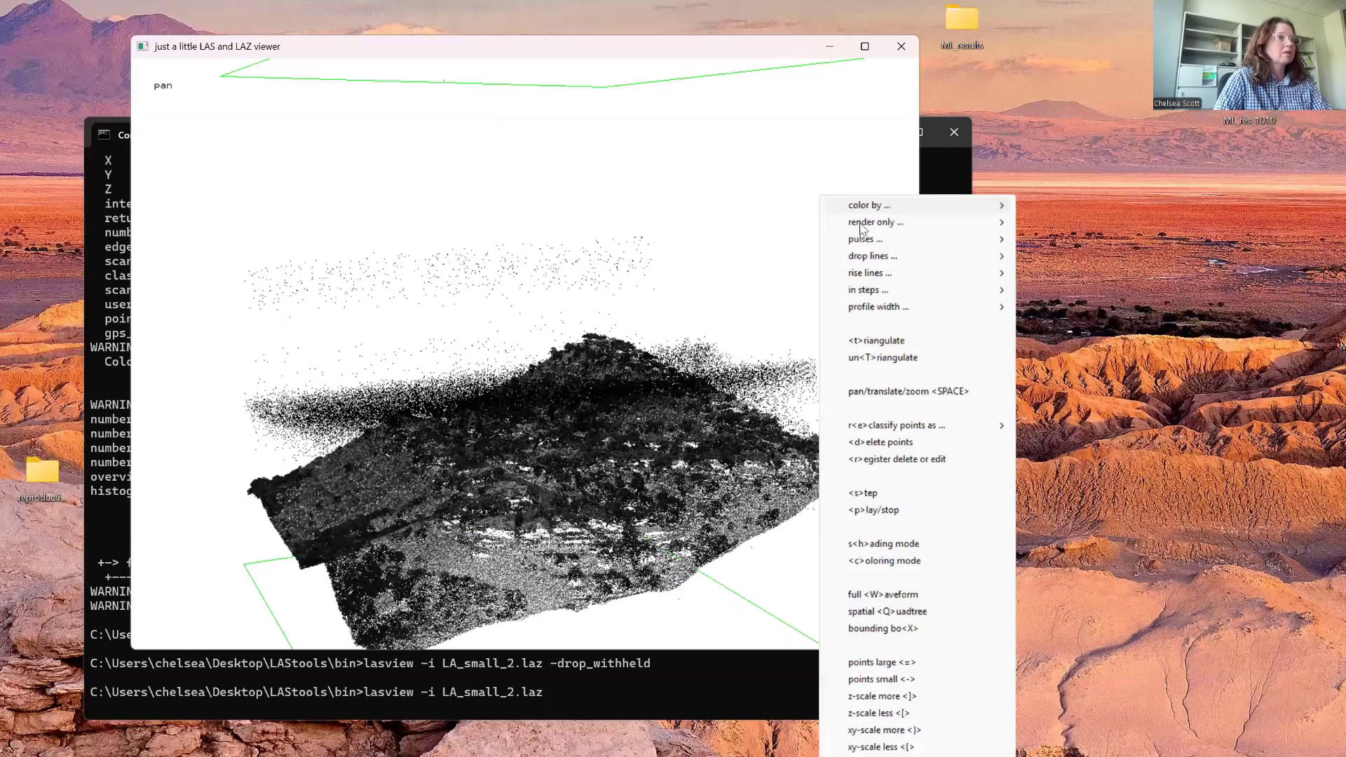
pyautogui.click(1082, 307)
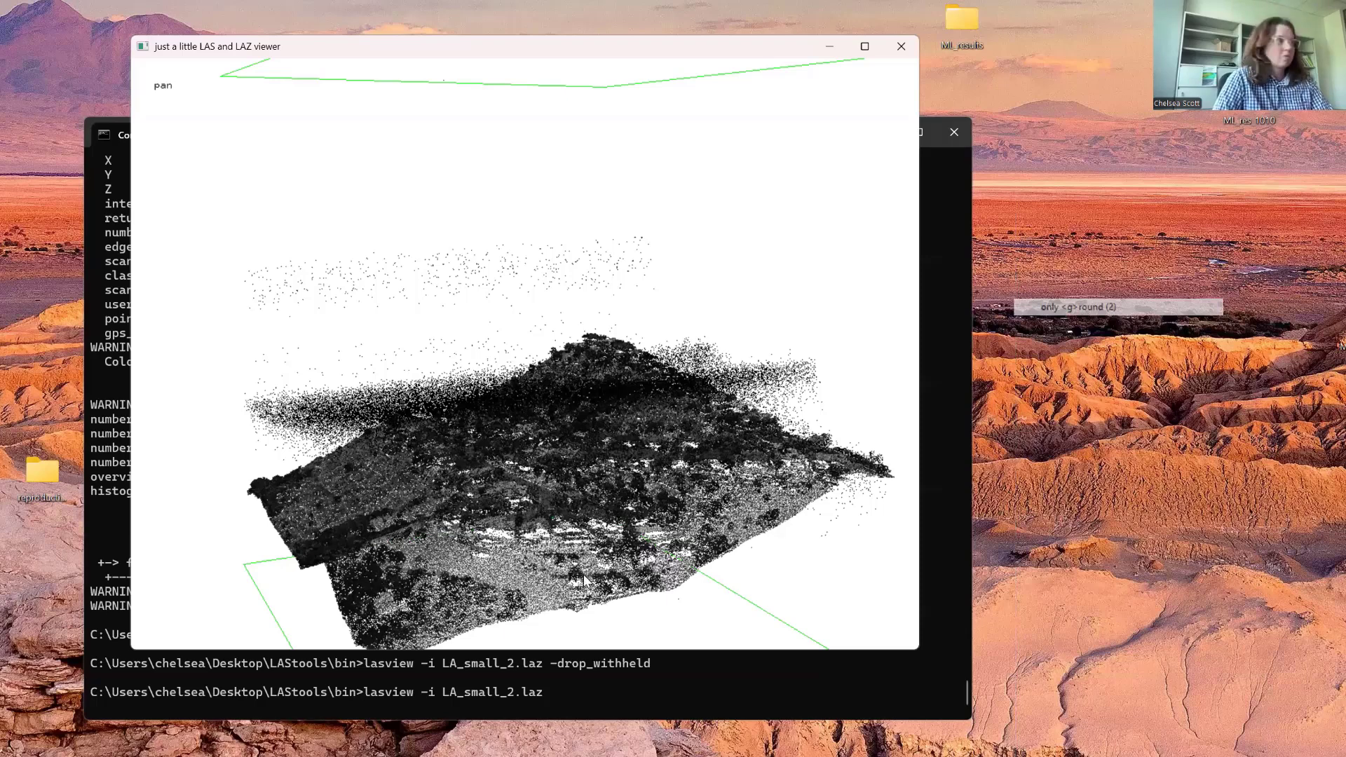
pyautogui.moveTo(567, 592); pyautogui.dragTo(525, 571)
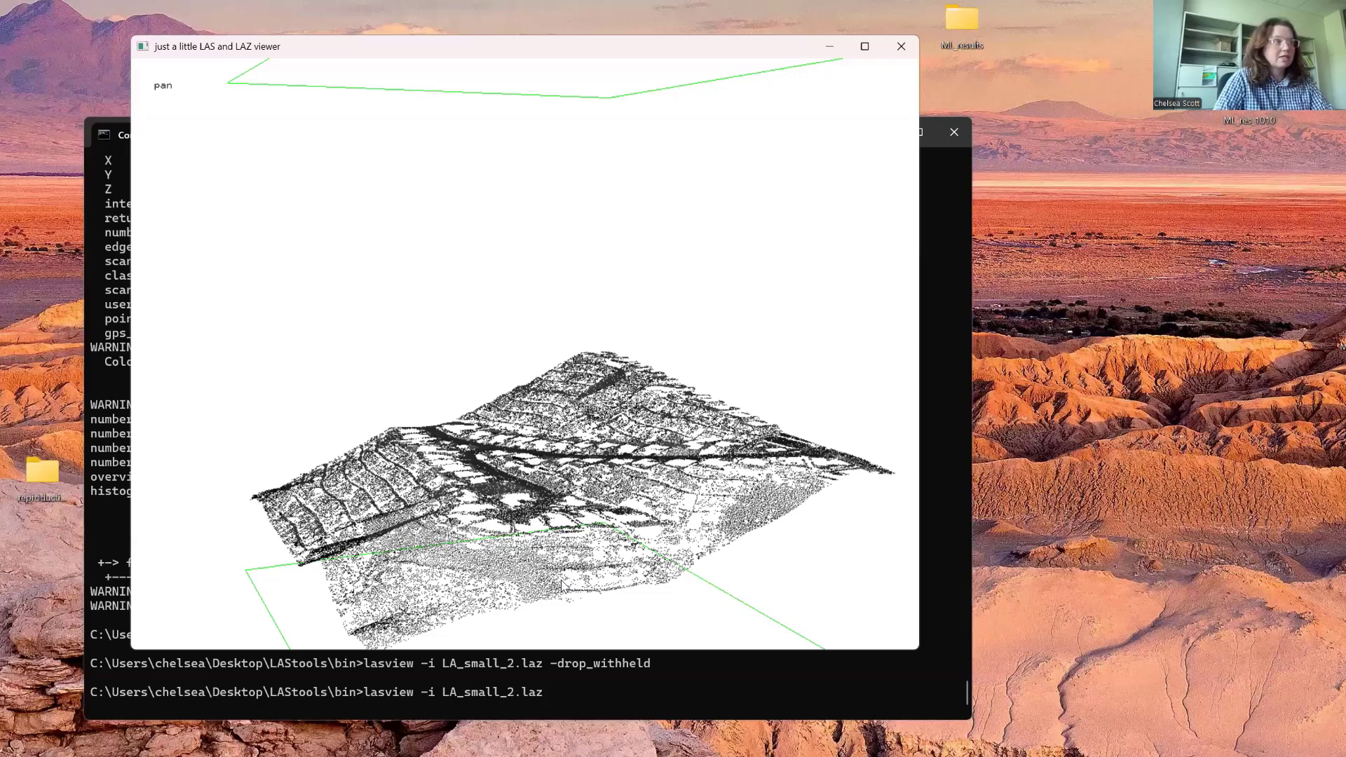
pyautogui.moveTo(561, 584); pyautogui.dragTo(597, 589)
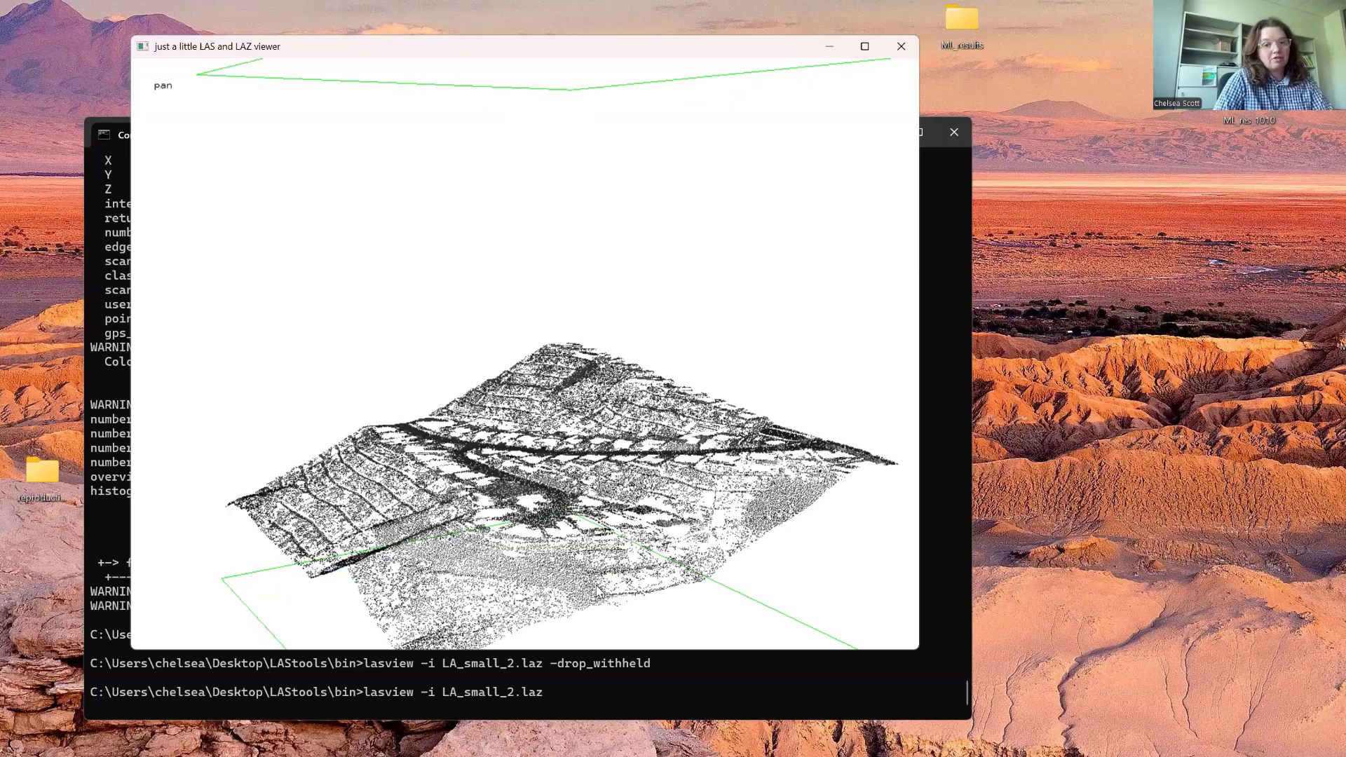